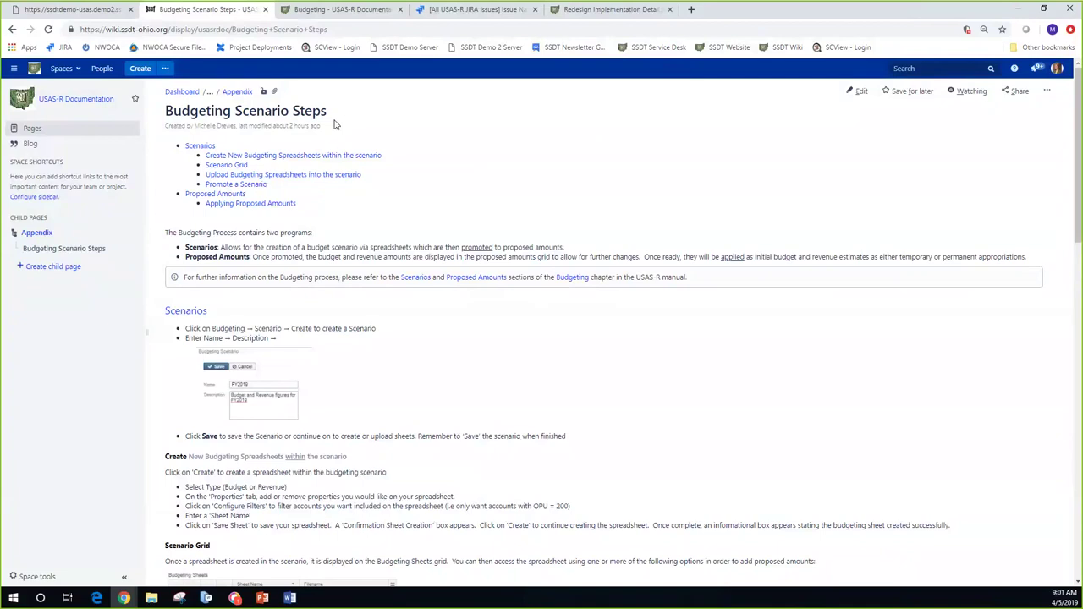
pyautogui.click(1048, 93)
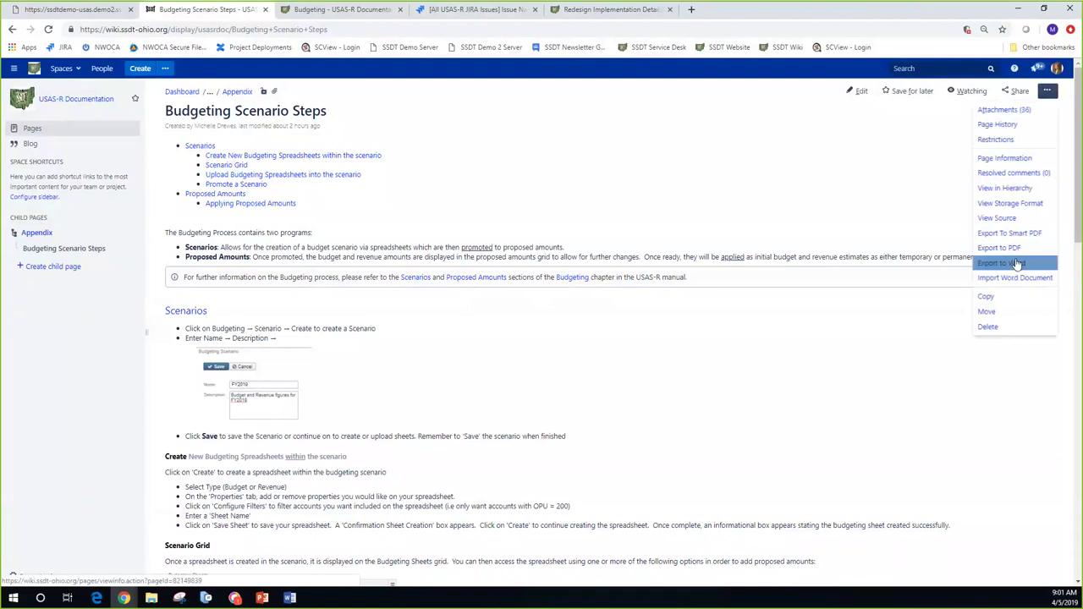
pyautogui.click(852, 175)
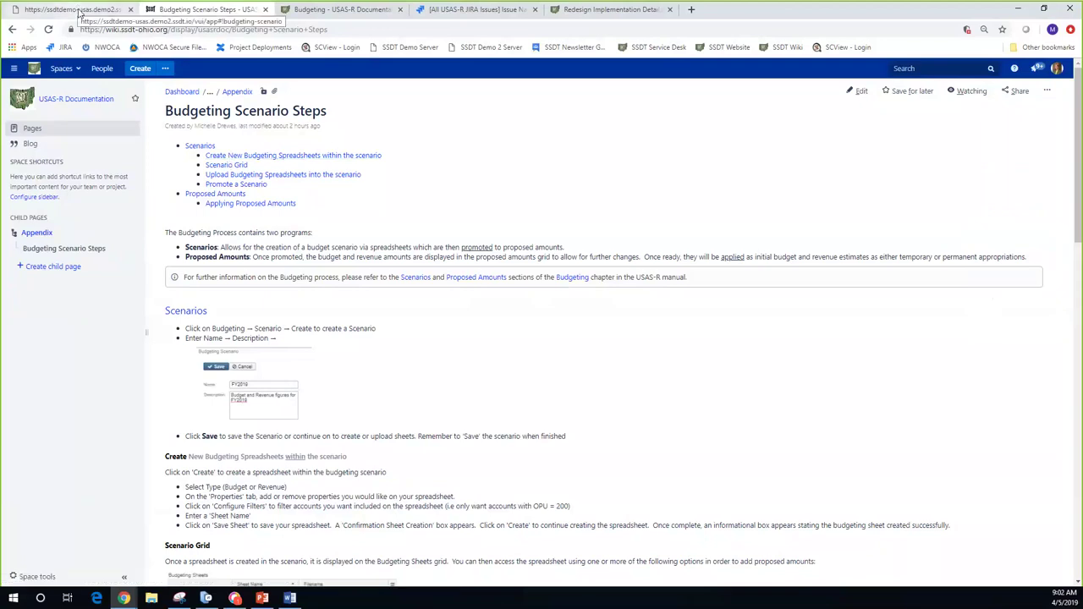
# Step: Switch to the USAS Budgeting Scenarios page and look over the budgeting programs and the columns available for the scenario grid
pyautogui.click(79, 11)
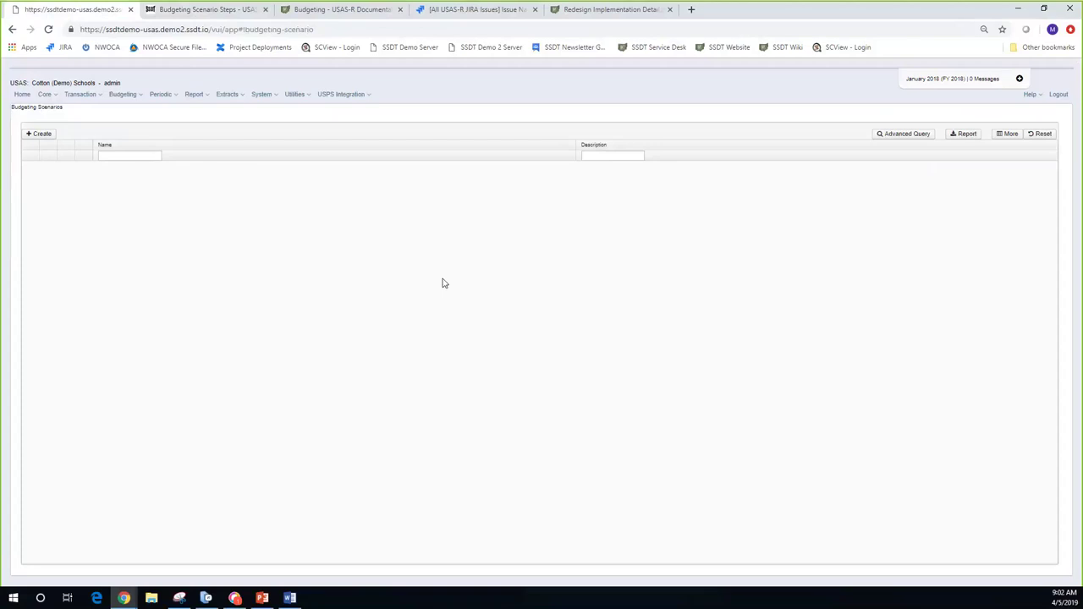
pyautogui.click(140, 100)
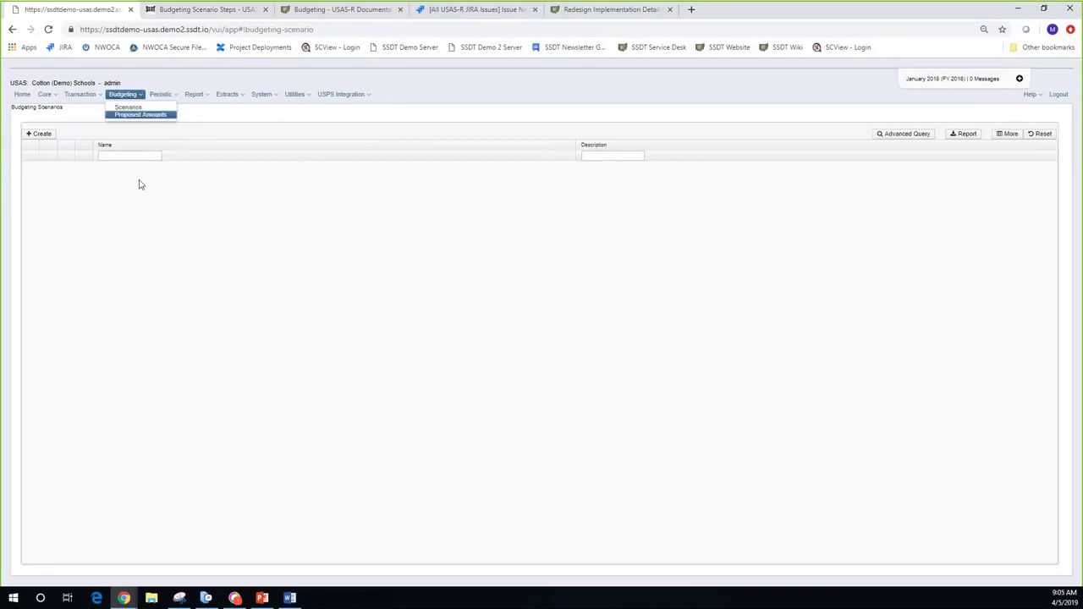
pyautogui.click(1004, 134)
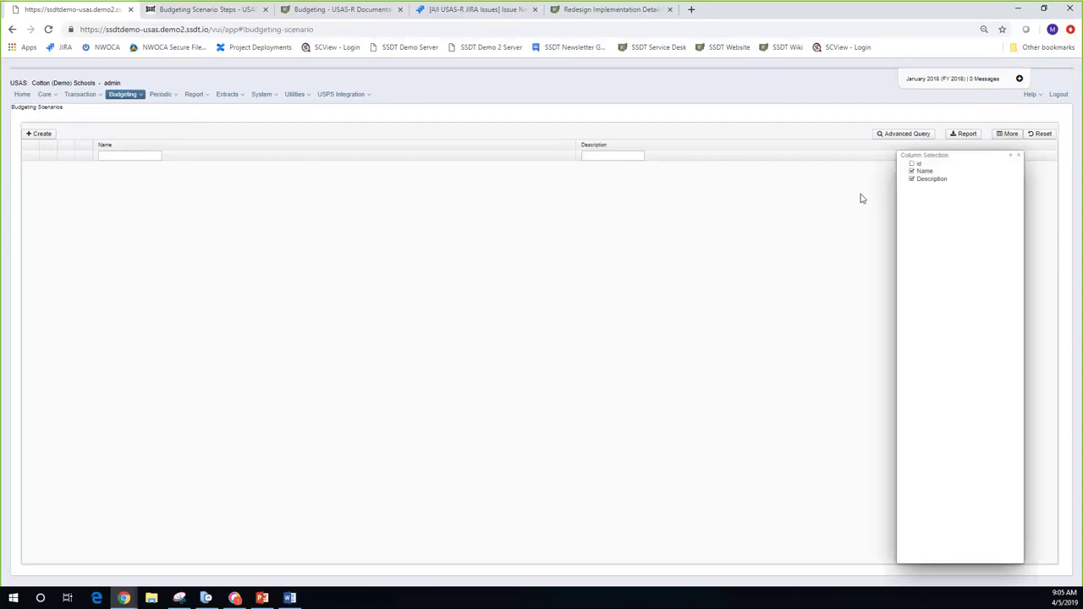
pyautogui.click(1019, 158)
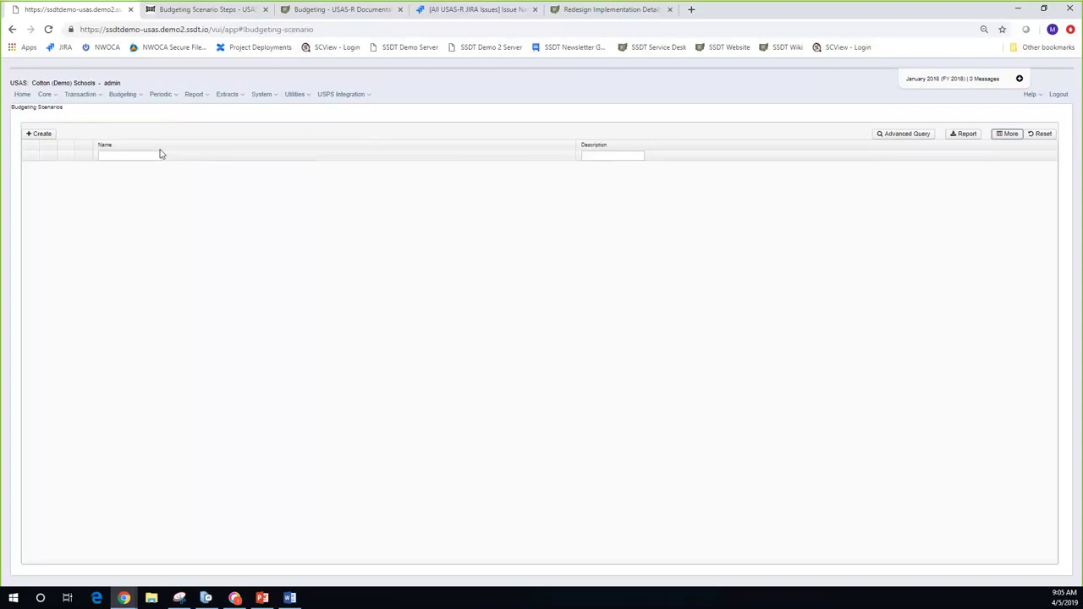
# Step: Start a new budgeting scenario and name it FY2019
pyautogui.click(41, 136)
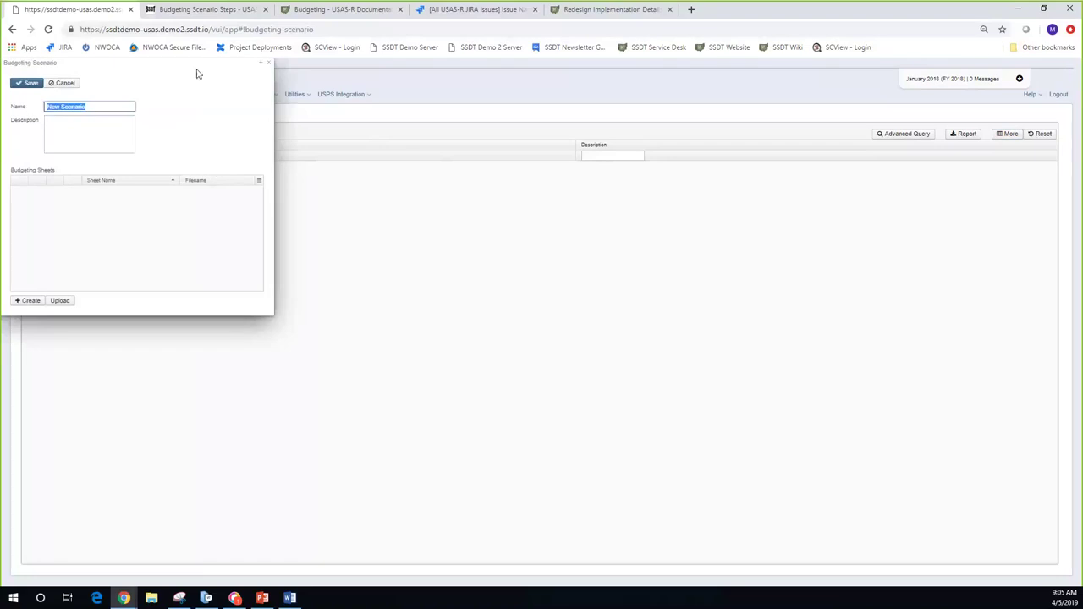
pyautogui.moveTo(201, 65); pyautogui.dragTo(390, 98)
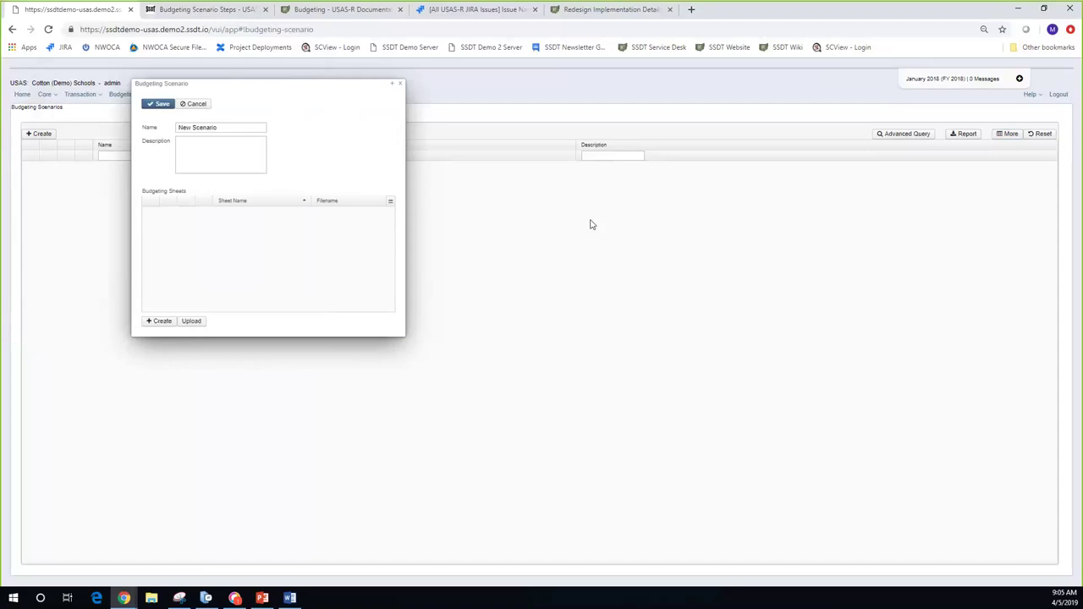
pyautogui.hotkey('ctrl', '+')
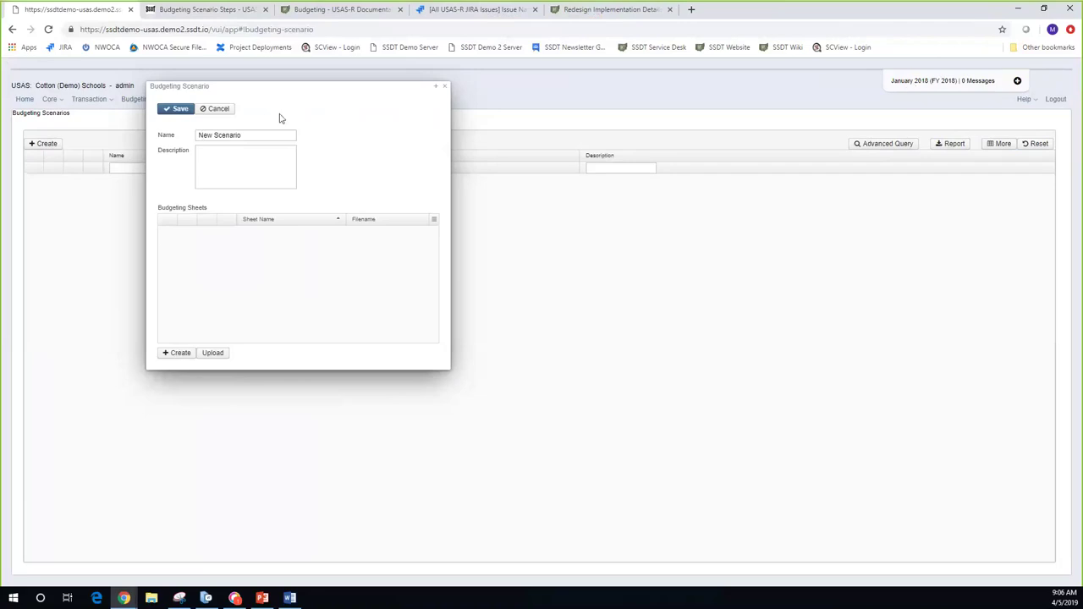
pyautogui.click(240, 136)
pyautogui.press('BackSpace')
pyautogui.press('BackSpace')
pyautogui.press('BackSpace')
pyautogui.press('BackSpace')
pyautogui.press('BackSpace')
pyautogui.press('BackSpace')
pyautogui.press('BackSpace')
pyautogui.press('BackSpace')
pyautogui.press('BackSpace')
pyautogui.press('BackSpace')
pyautogui.press('BackSpace')
pyautogui.press('BackSpace')
pyautogui.write('FY2019')
# Step: Describe the scenario as "Budget and Revenue figures for FY2019" and save it
pyautogui.click(214, 152)
pyautogui.write('Budget and')
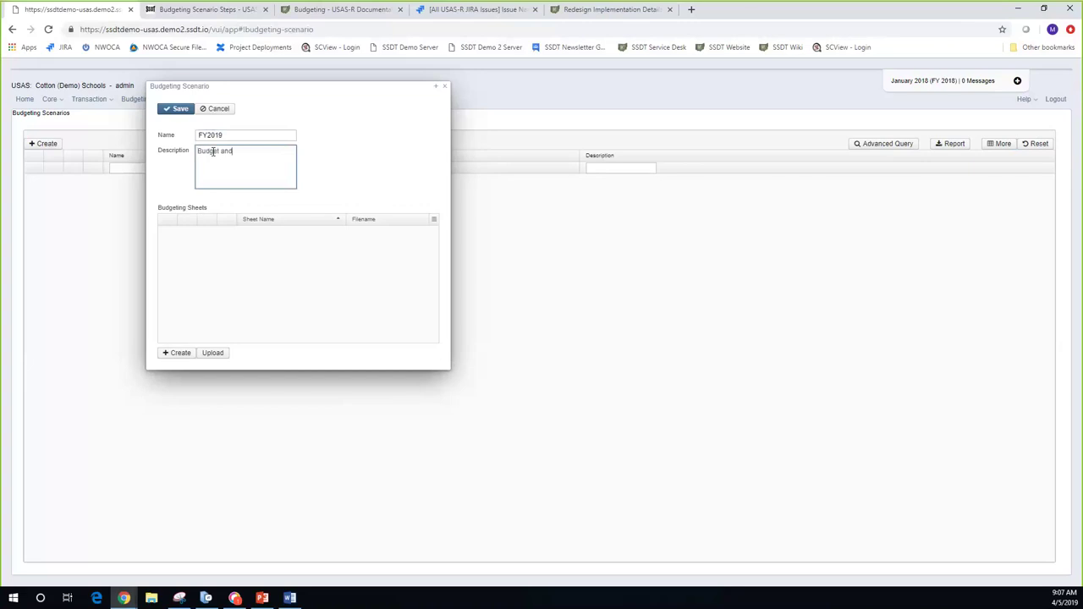
pyautogui.write(' Revenue figures for FY2019')
pyautogui.hotkey('shift', 'Home')
pyautogui.click(177, 113)
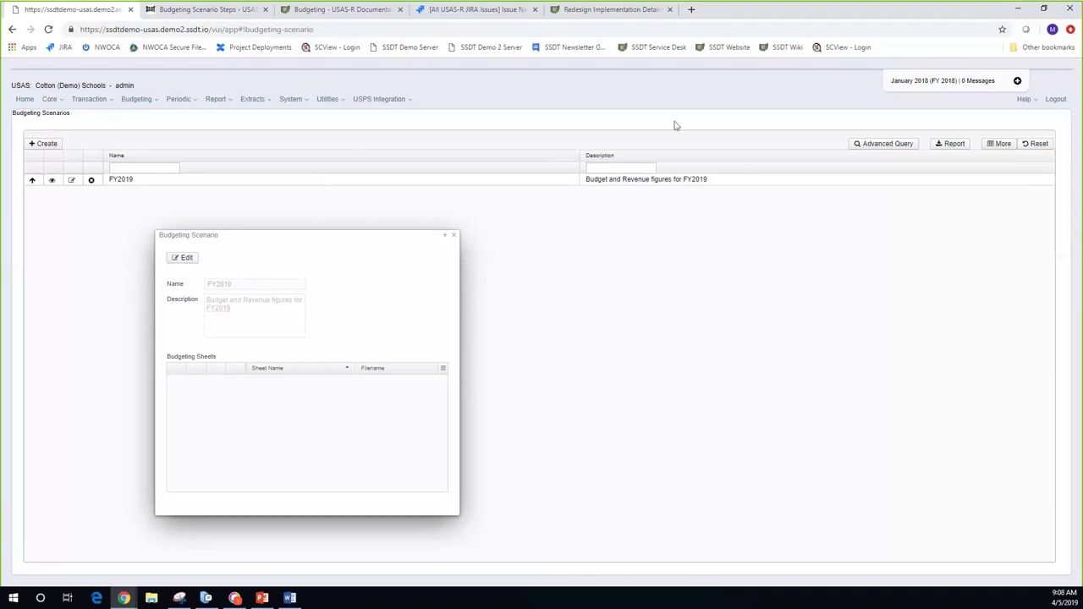
# Step: Put the saved FY2019 scenario into edit mode and start a new budgeting sheet within it
pyautogui.click(185, 258)
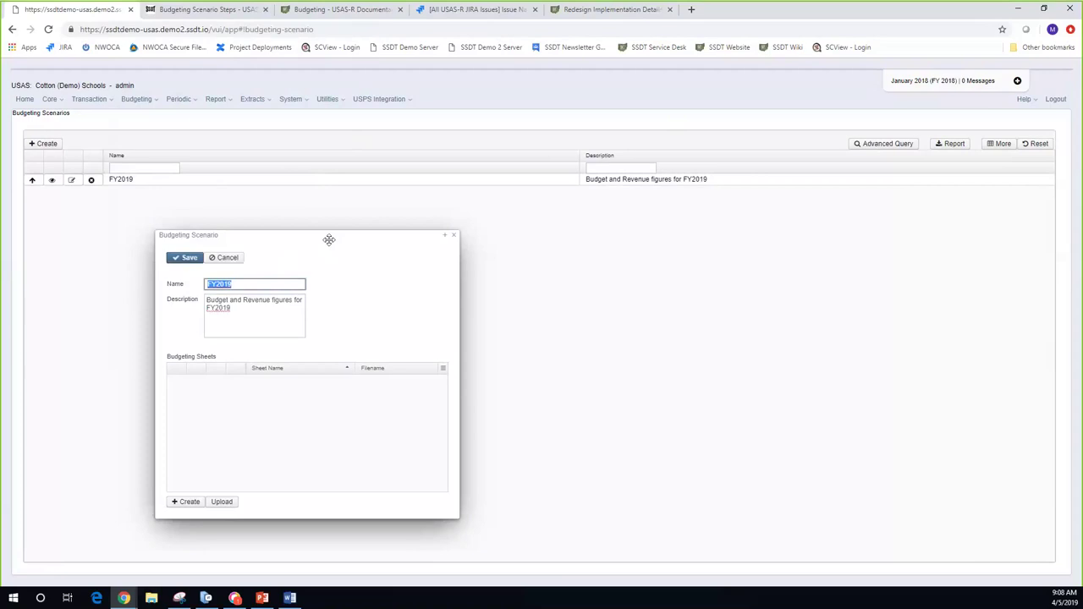
pyautogui.moveTo(329, 241); pyautogui.dragTo(333, 100)
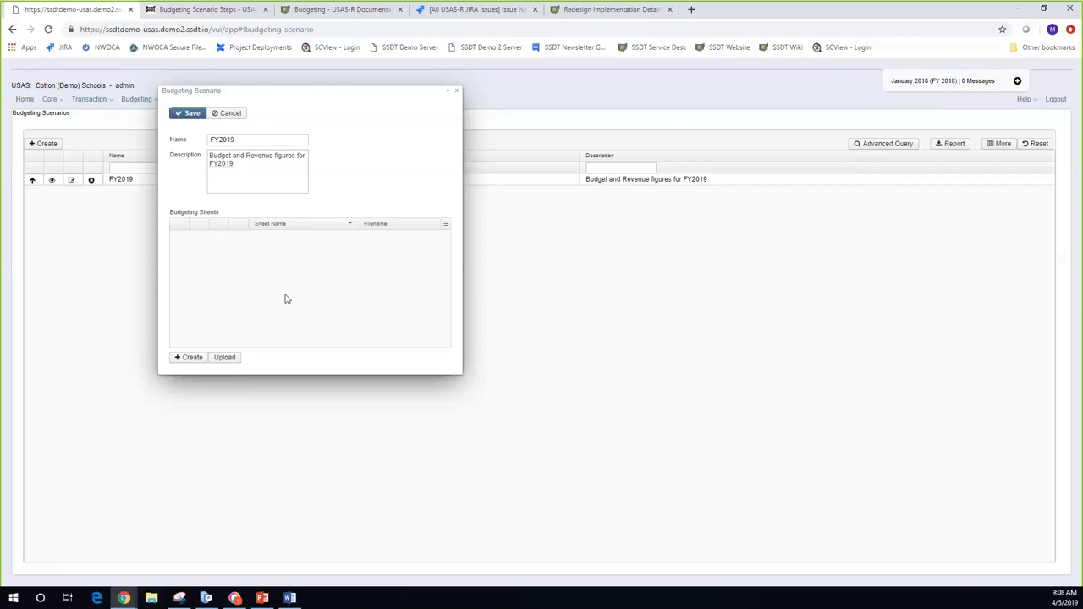
pyautogui.click(188, 365)
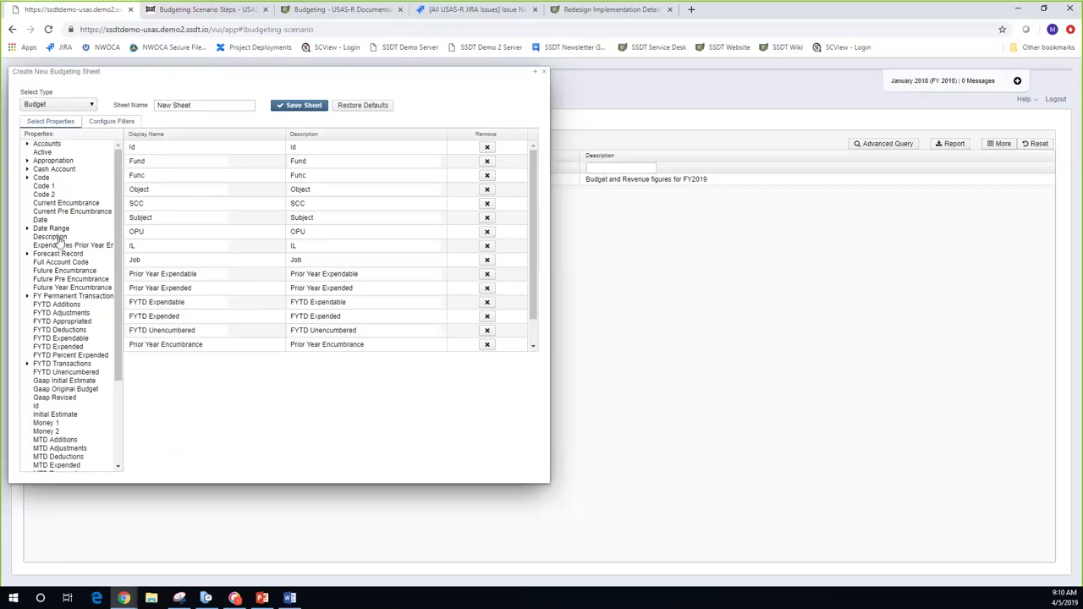
# Step: Add the Description property after Job and remove Prior Year Expendable, Prior Year Expended, FYTD Unencumbered, Prior Year Encumbrance, Encumbrance and Next Year Proposed
pyautogui.moveTo(59, 240); pyautogui.dragTo(163, 272)
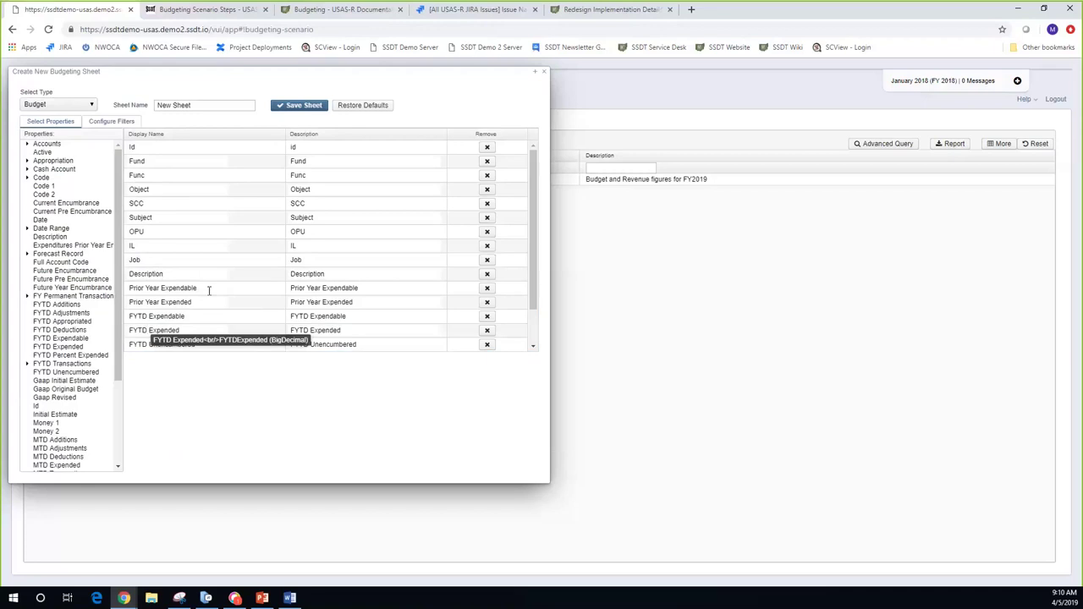
pyautogui.click(487, 289)
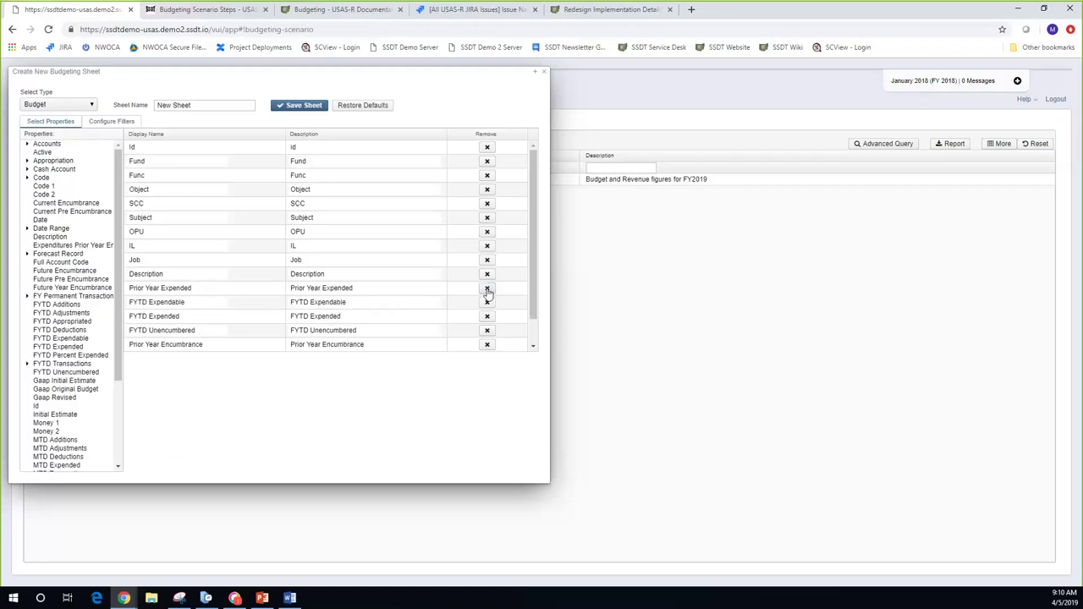
pyautogui.click(487, 289)
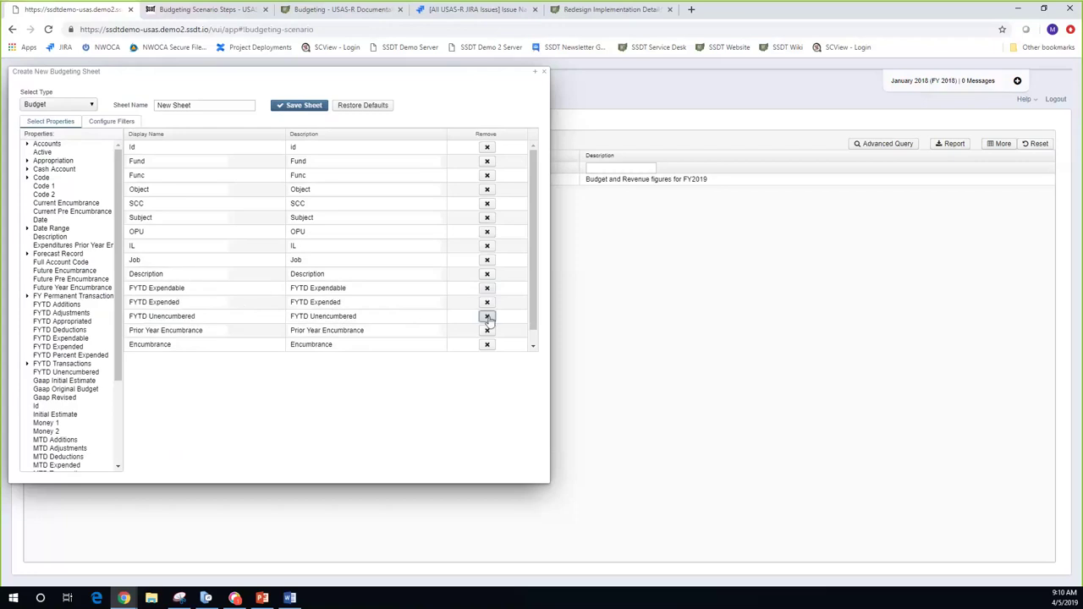
pyautogui.click(487, 316)
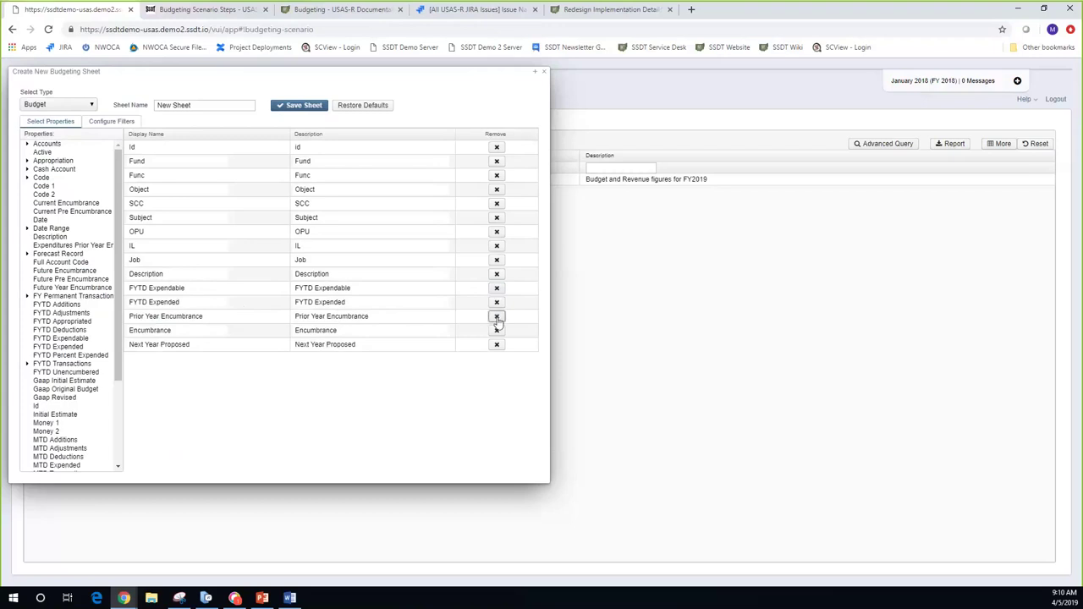
pyautogui.click(497, 317)
pyautogui.click(497, 317)
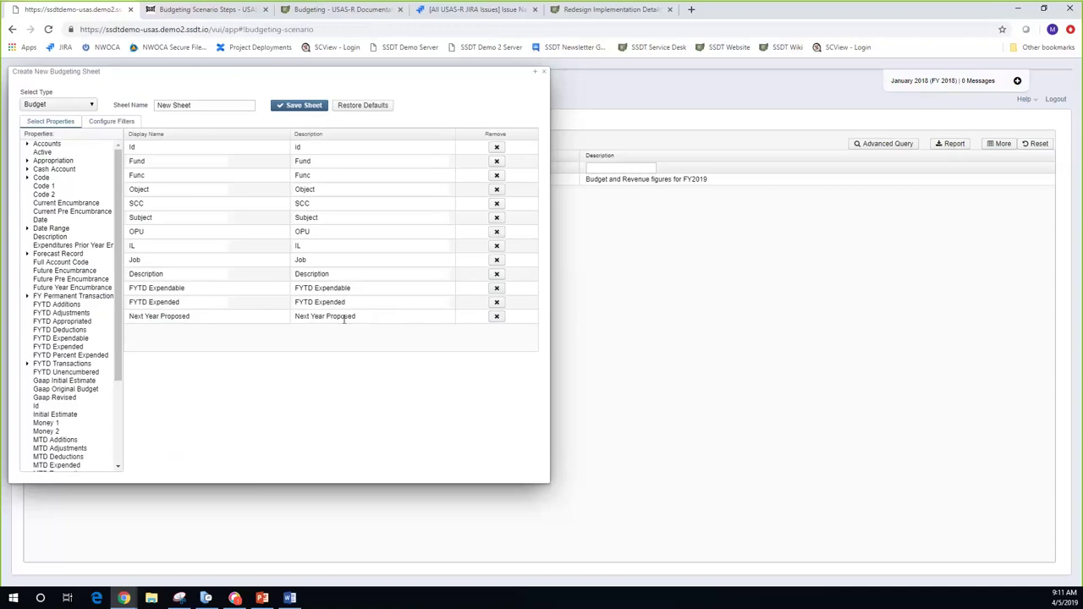
pyautogui.click(497, 317)
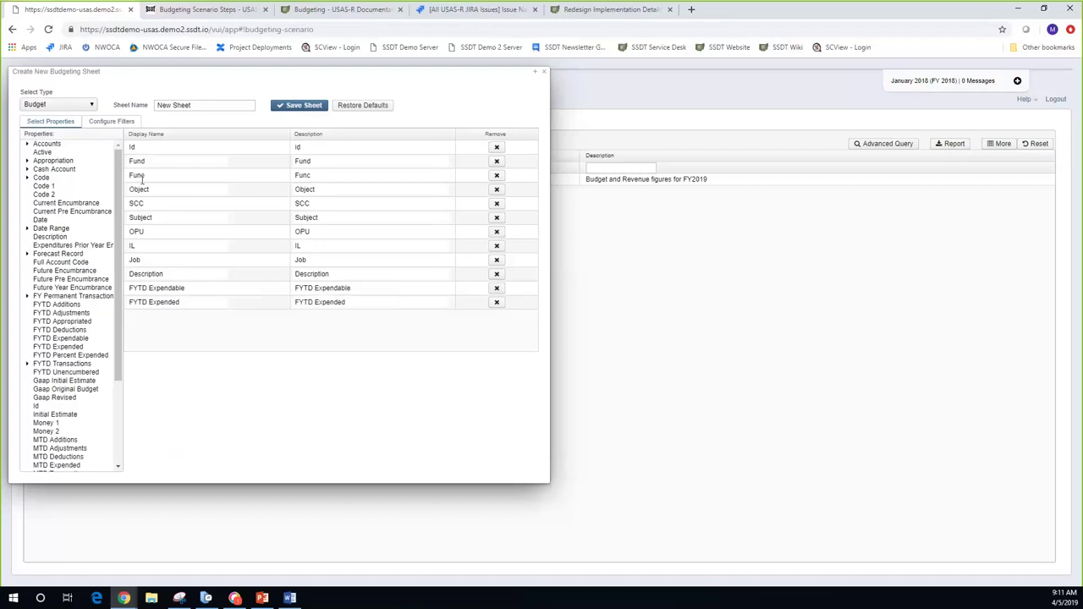
# Step: Add filters on the Fund and Object account code parts to the sheet, and set the Fund filter to Equals 006
pyautogui.click(113, 124)
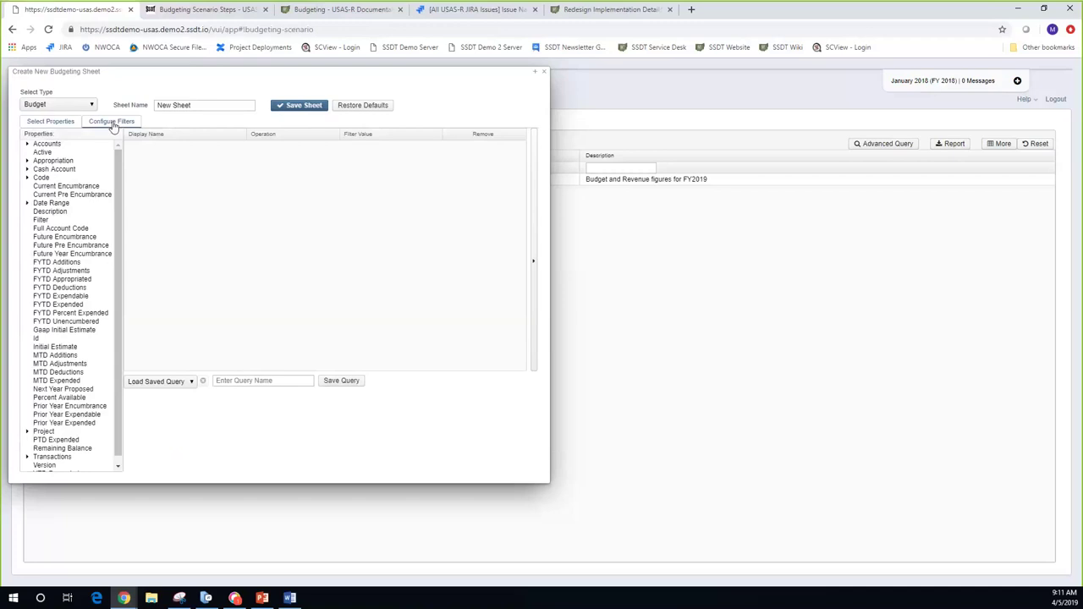
pyautogui.click(28, 179)
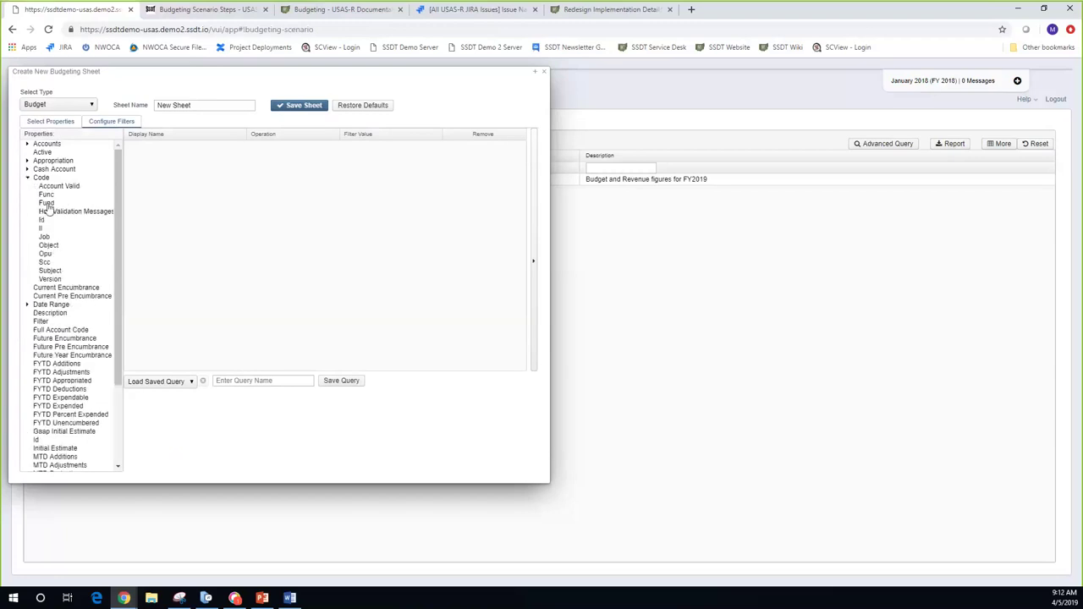
pyautogui.doubleClick(48, 205)
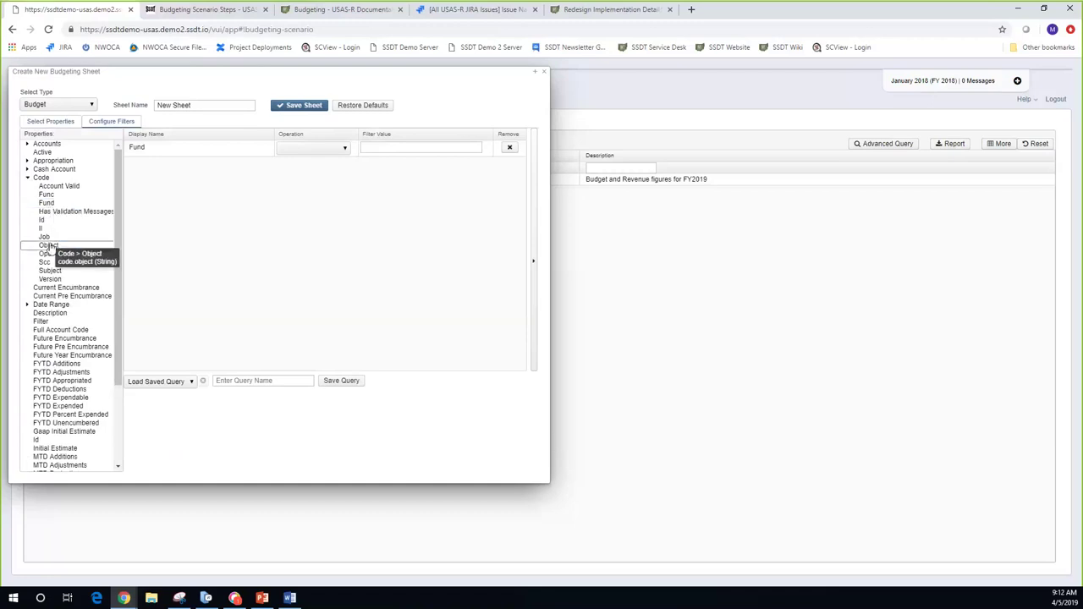
pyautogui.doubleClick(49, 246)
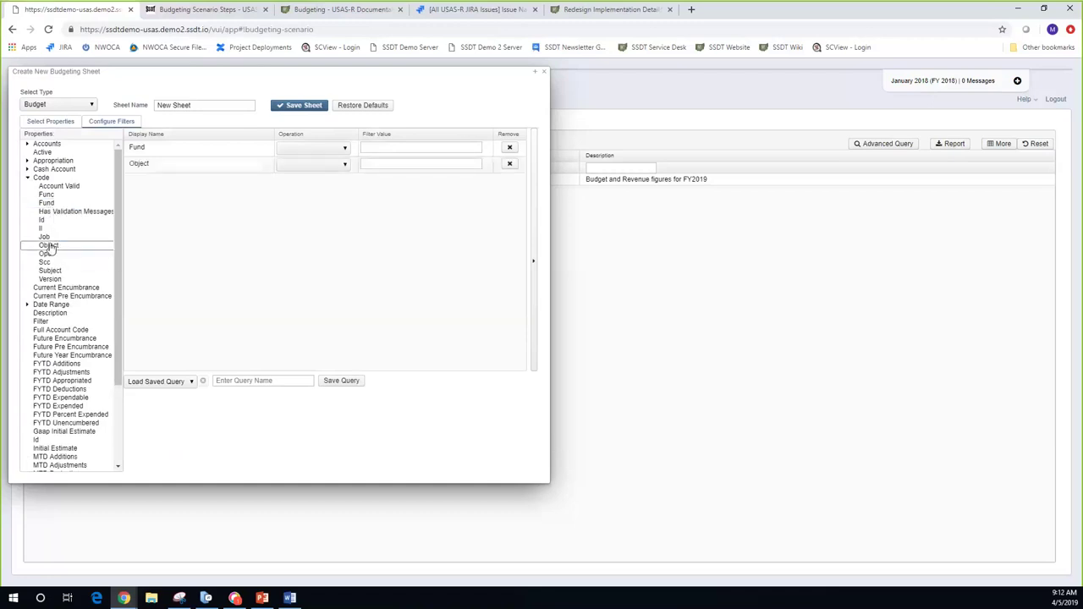
pyautogui.click(346, 150)
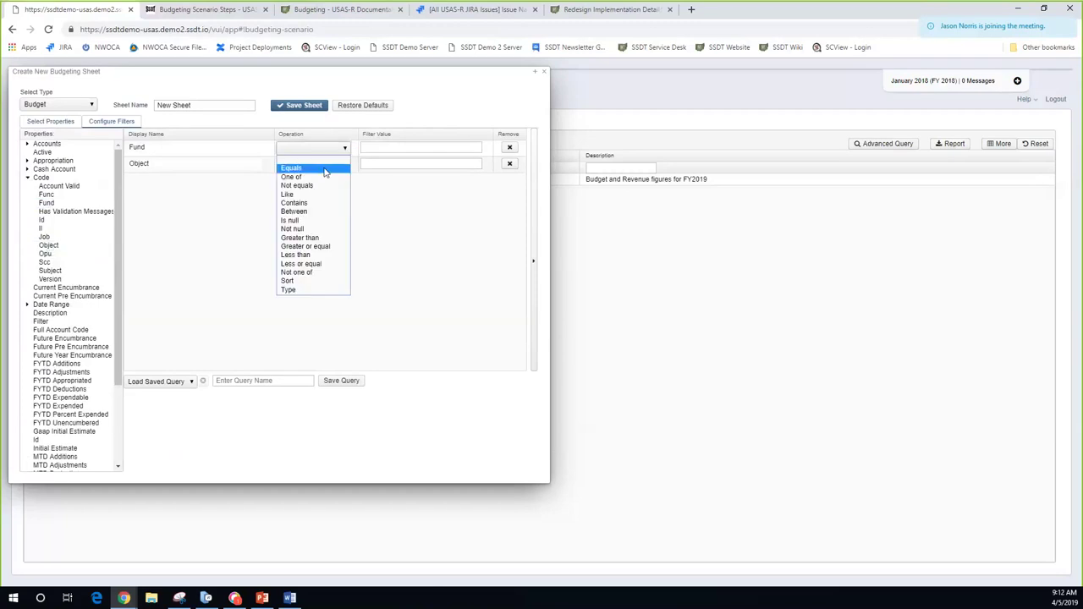
pyautogui.click(380, 146)
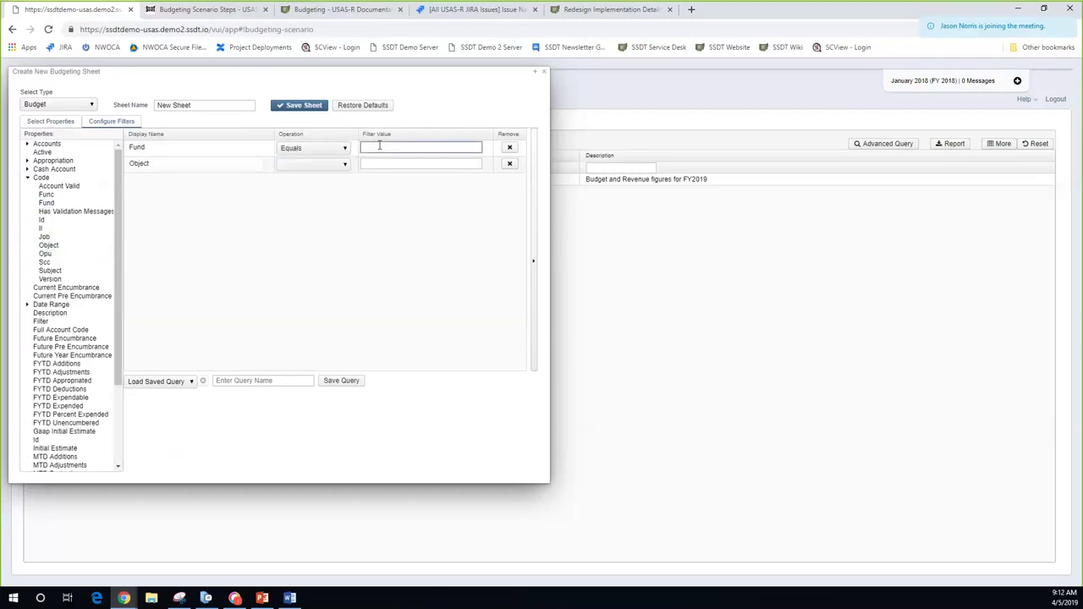
pyautogui.write('006')
# Step: Set the Object filter to Greater than 400 and add a second Object filter set to Less than 900
pyautogui.click(345, 166)
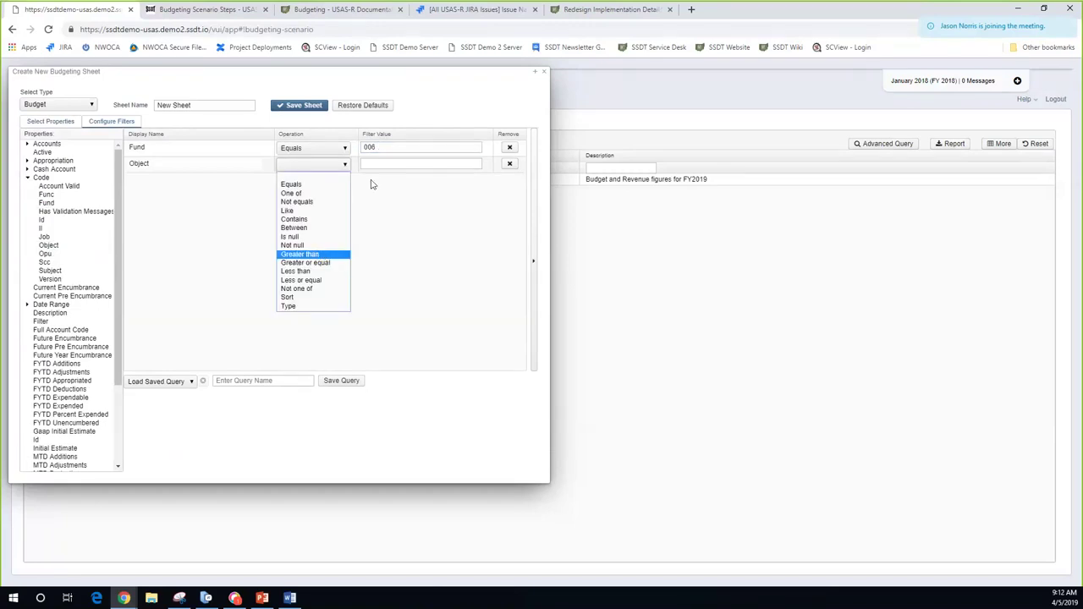
pyautogui.press('Tab')
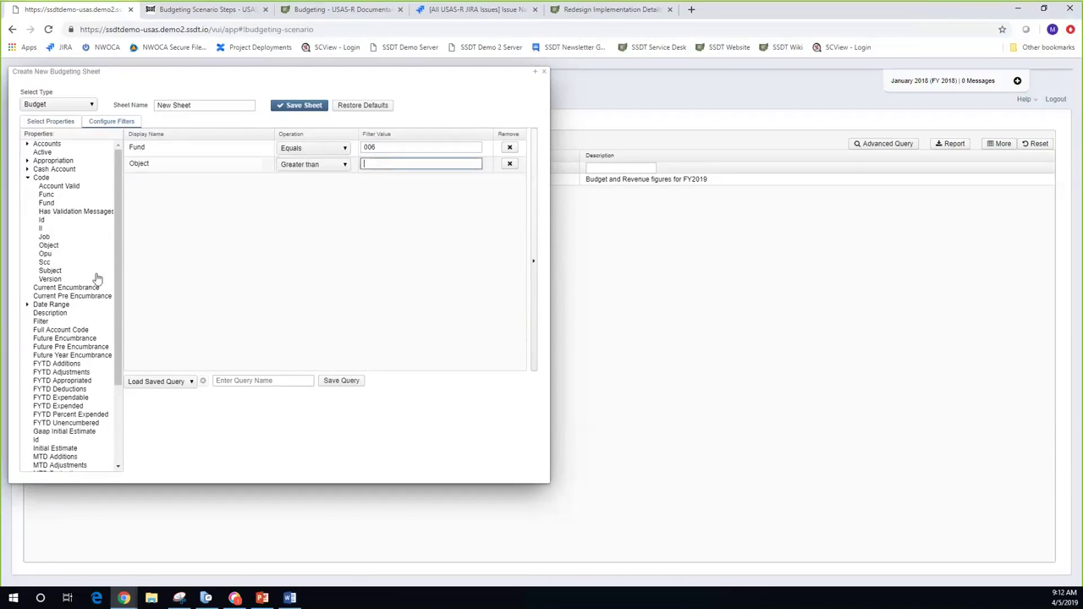
pyautogui.write('400')
pyautogui.doubleClick(49, 246)
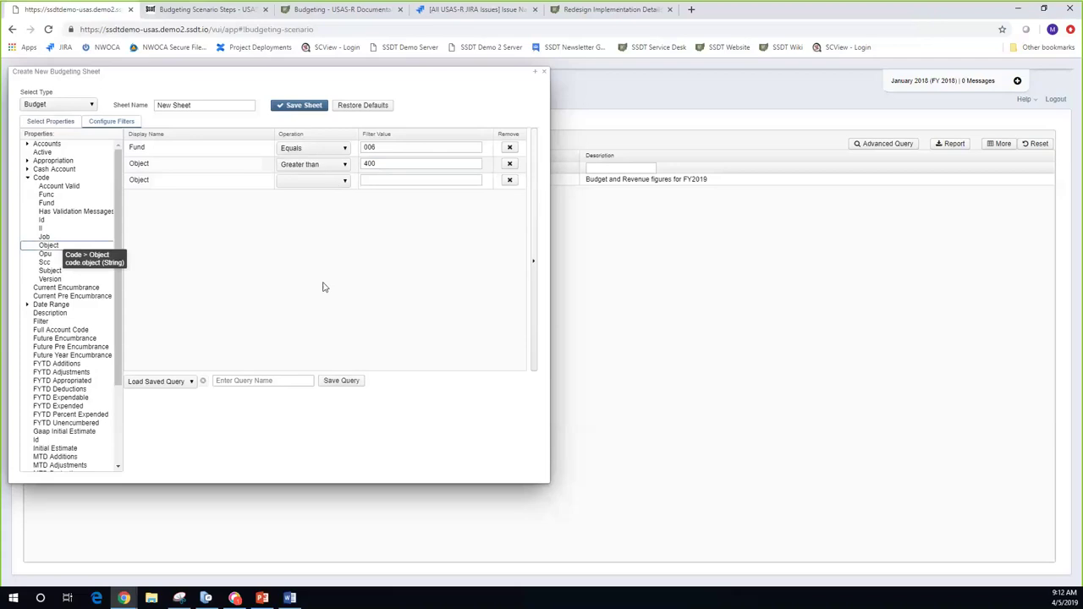
pyautogui.click(392, 180)
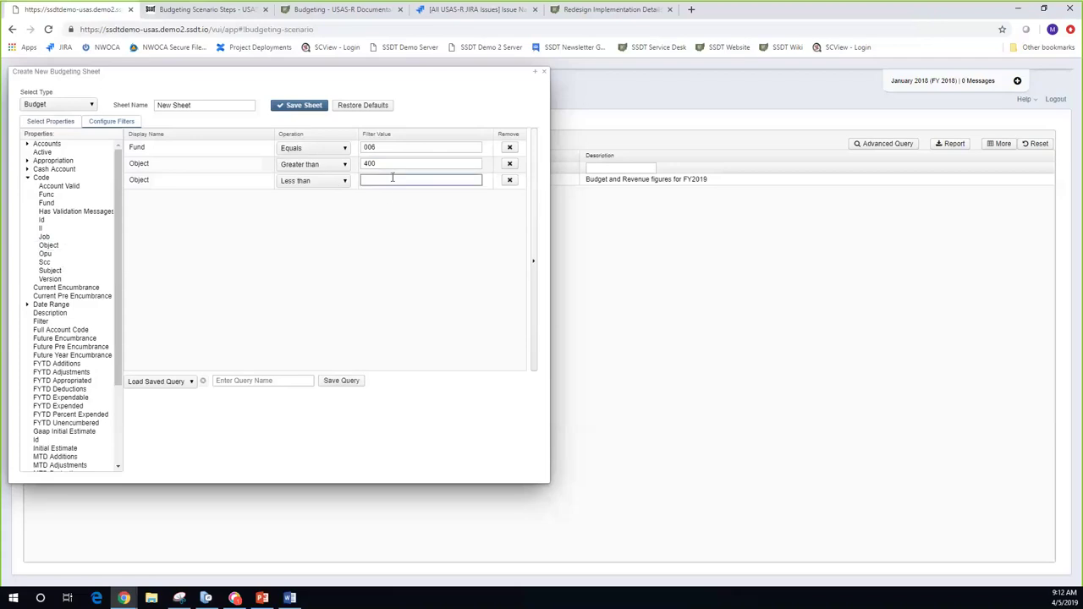
pyautogui.write('900')
# Step: Name the sheet "Cafeteria Budgets", save it, confirm its creation and dismiss the resulting message
pyautogui.click(179, 106)
pyautogui.doubleClick(178, 106)
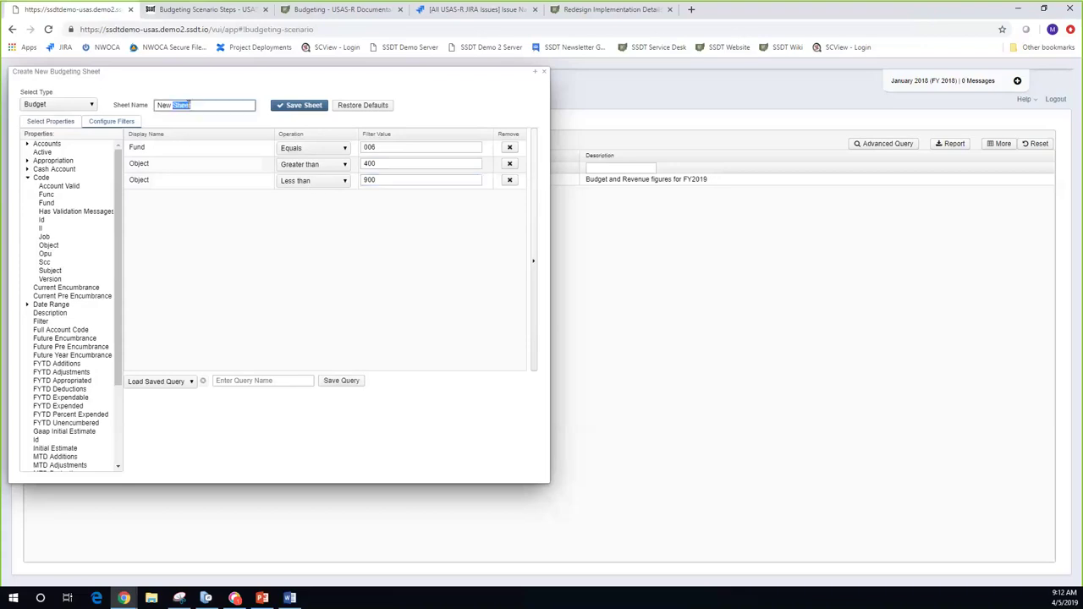
pyautogui.hotkey('ctrl', 'a')
pyautogui.write('Cafeteria')
pyautogui.write('Budgets')
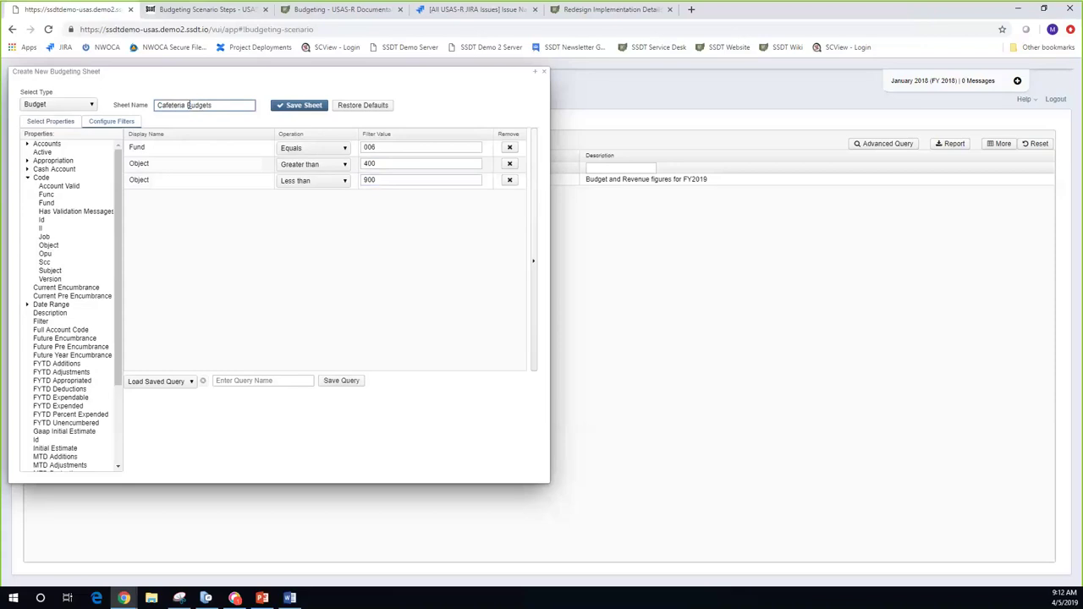
pyautogui.click(288, 110)
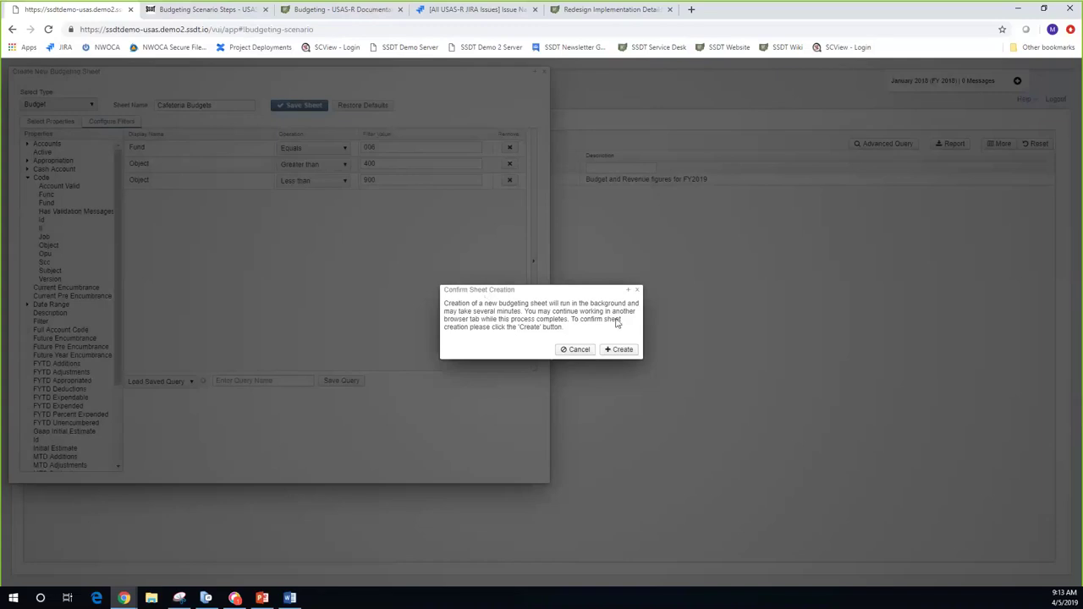
pyautogui.click(621, 349)
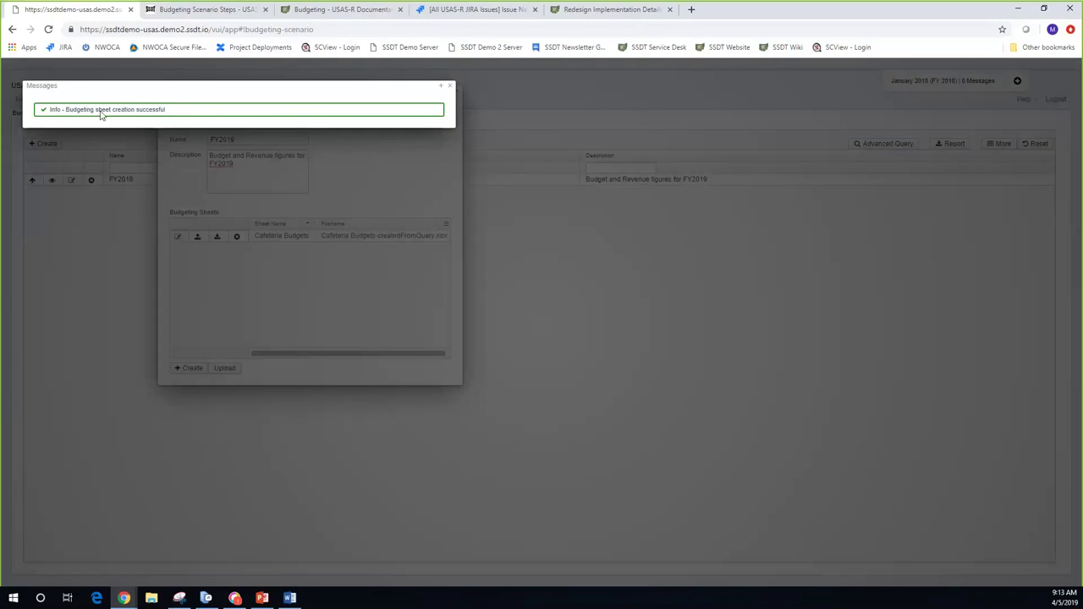
pyautogui.click(451, 86)
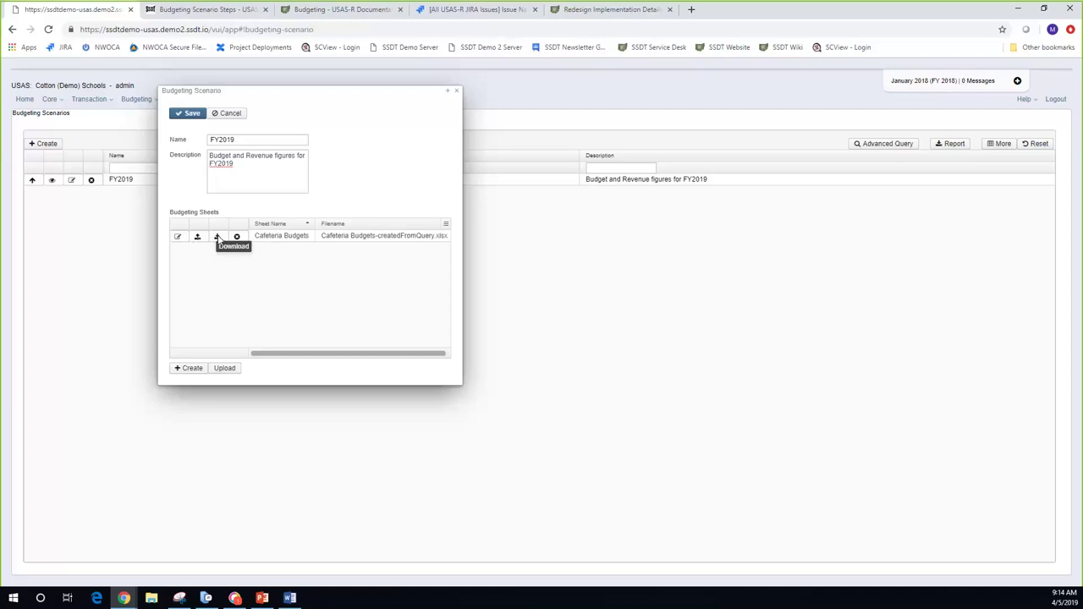
# Step: Download the Cafeteria Budgets sheet to the Downloads folder, open it in Excel and enlarge its window to show all rows
pyautogui.click(217, 238)
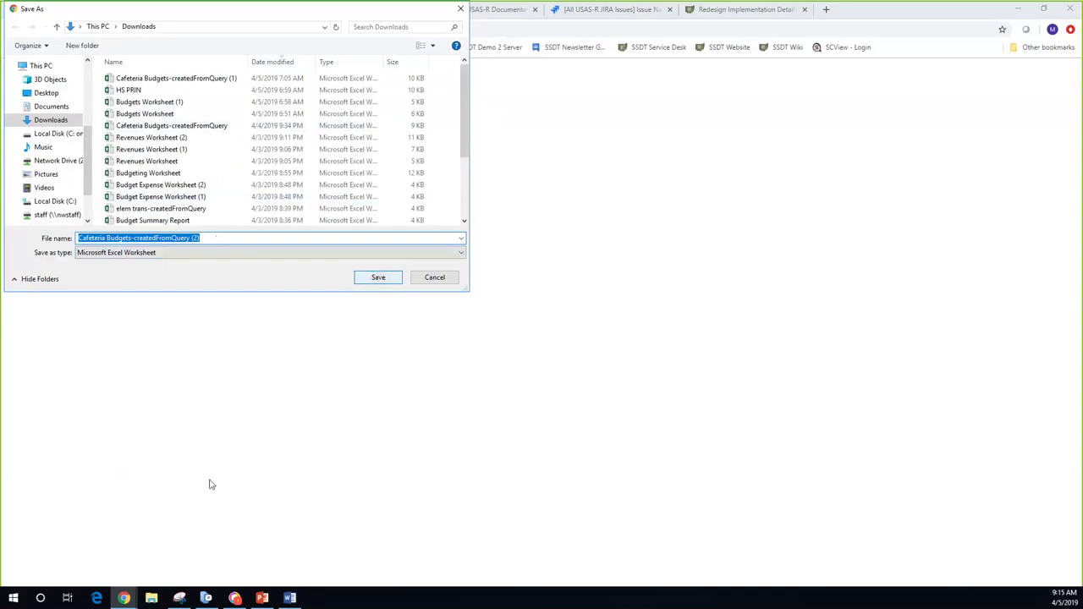
pyautogui.press('Return')
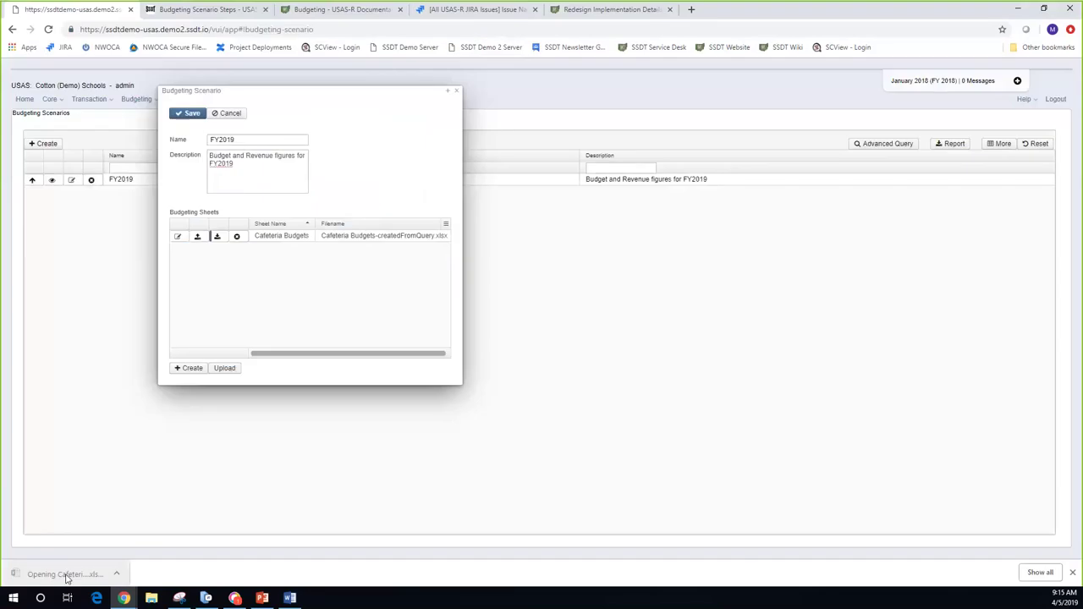
pyautogui.click(66, 576)
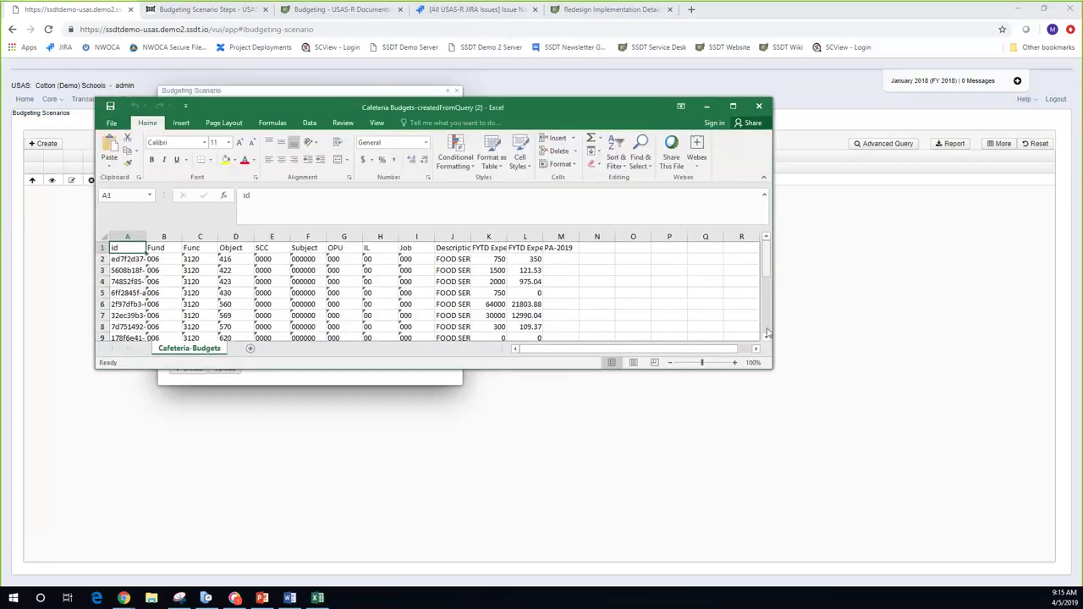
pyautogui.moveTo(772, 370); pyautogui.dragTo(782, 476)
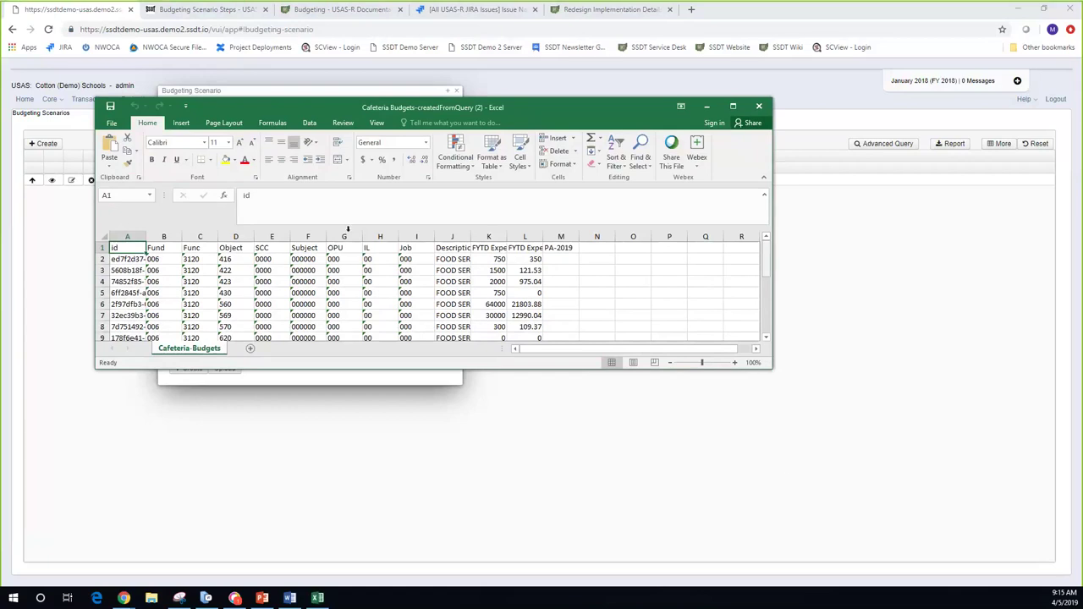
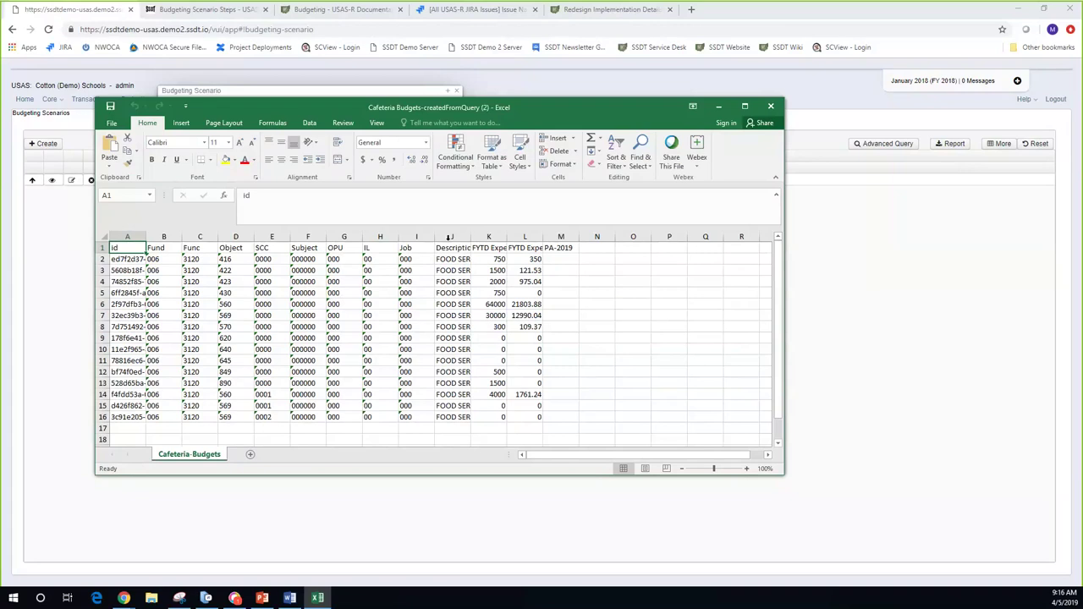
# Step: Auto-fit the width of all columns in the Cafeteria Budgets worksheet
pyautogui.click(106, 238)
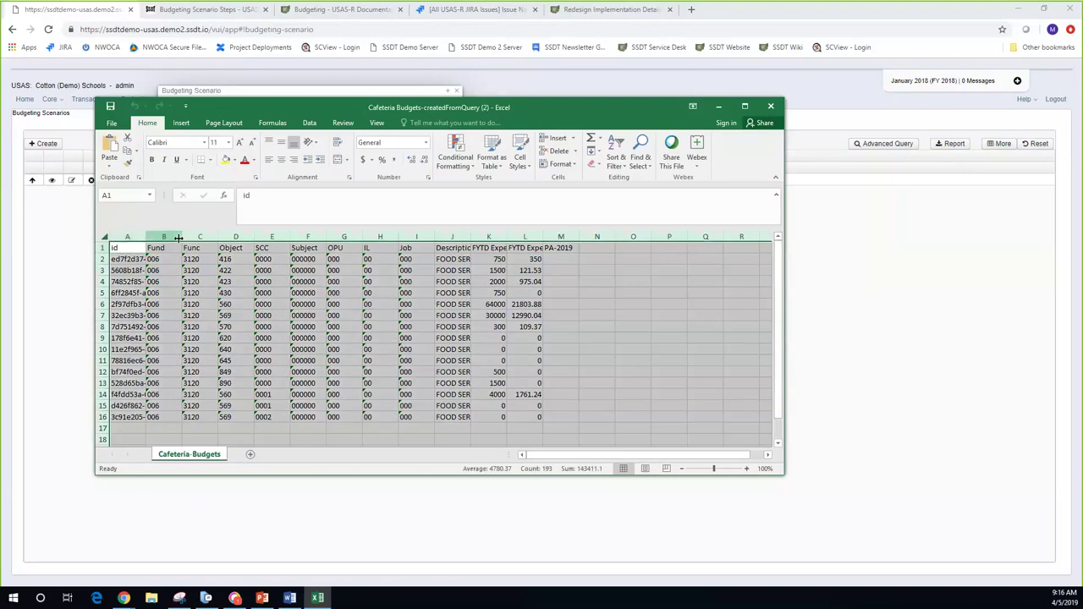
pyautogui.doubleClick(181, 238)
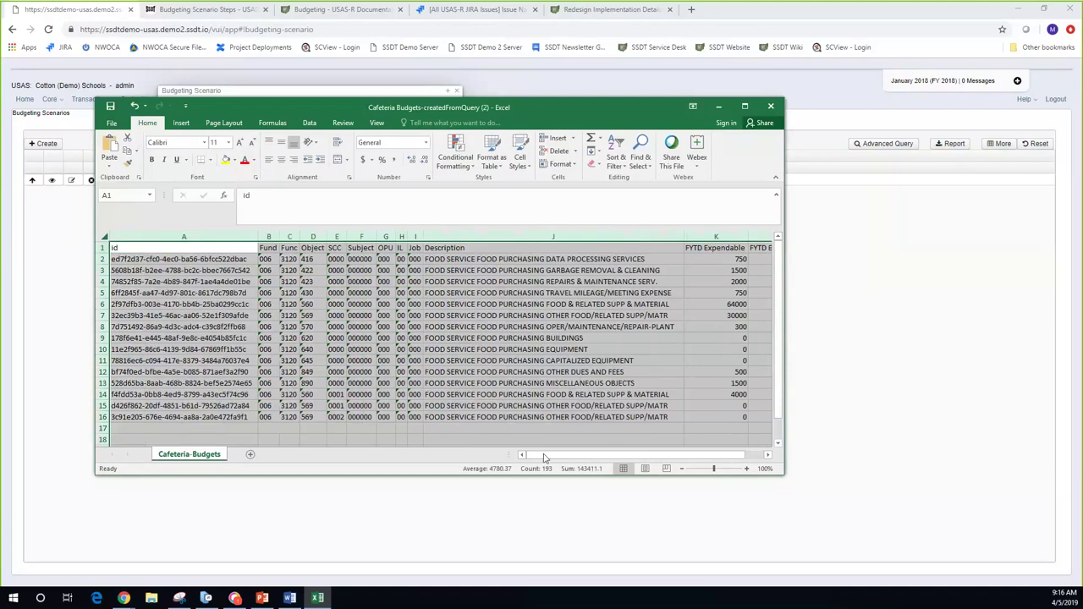
pyautogui.moveTo(549, 458); pyautogui.dragTo(573, 460)
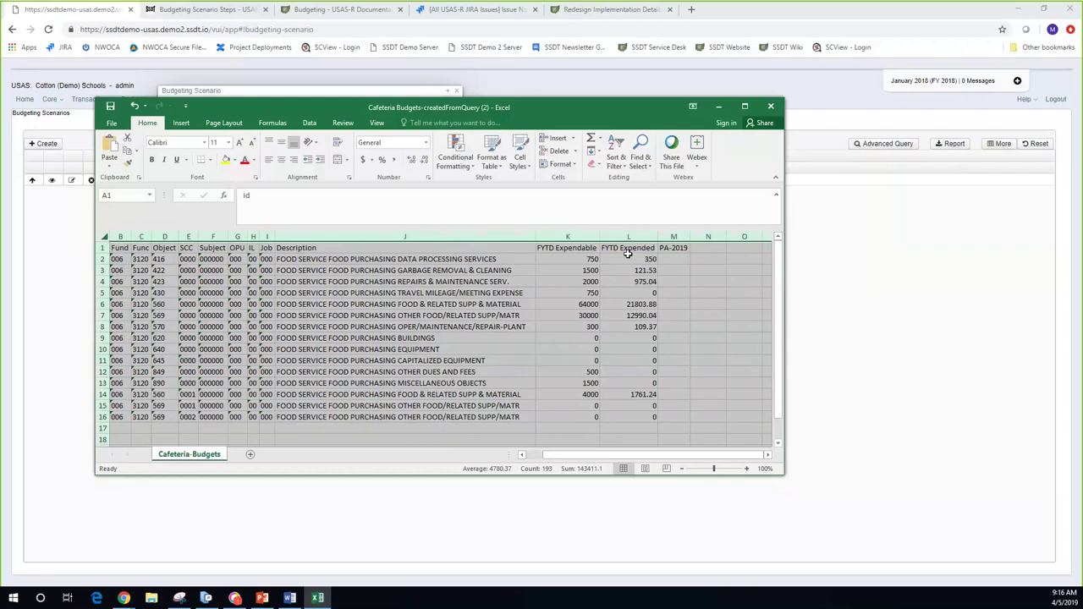
# Step: Enter the formula =K2*1.03 in cell M2, the first PA-2019 cell, to raise the FYTD Expendable amount by 3 percent
pyautogui.click(674, 259)
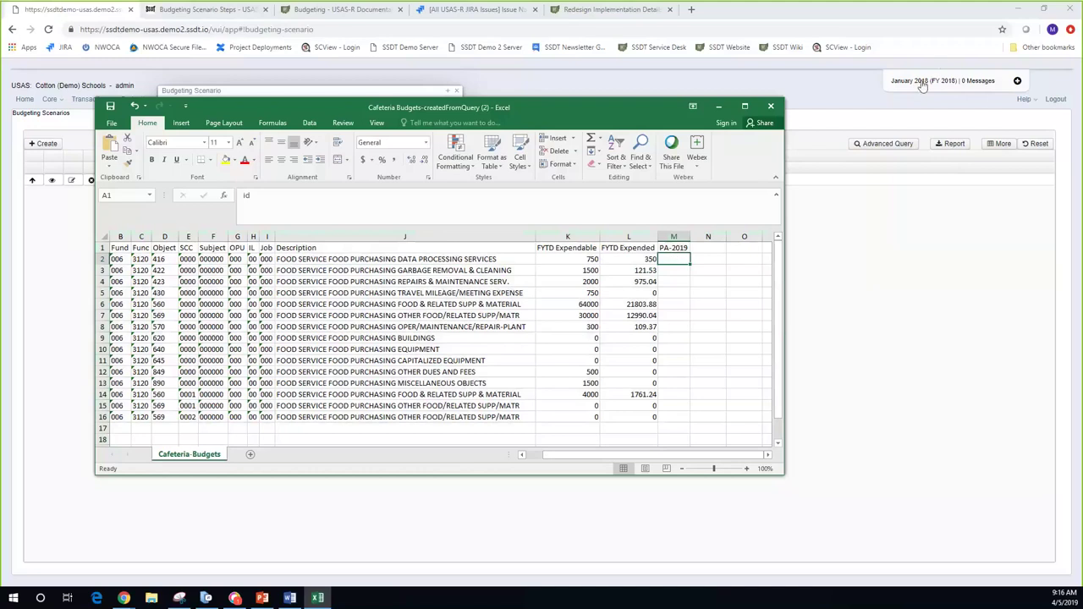
pyautogui.click(670, 256)
pyautogui.click(287, 197)
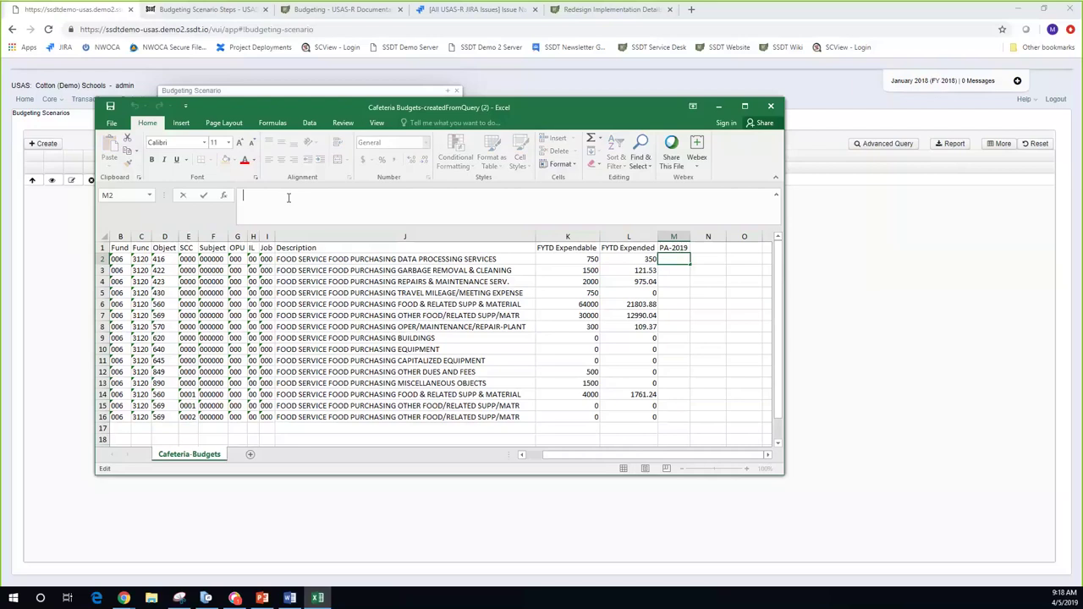
pyautogui.write('=k2')
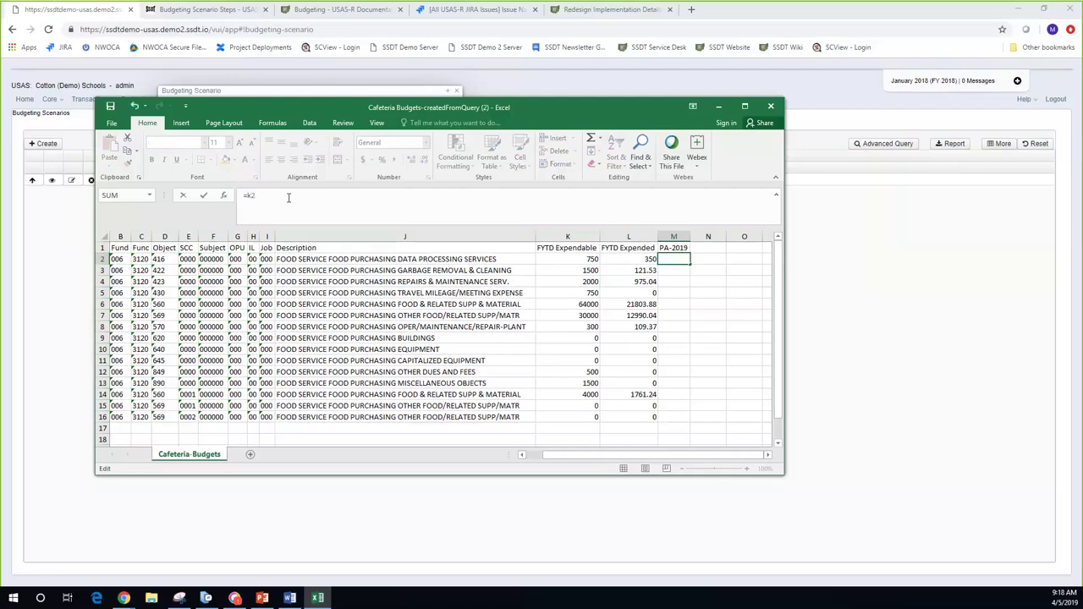
pyautogui.write('*')
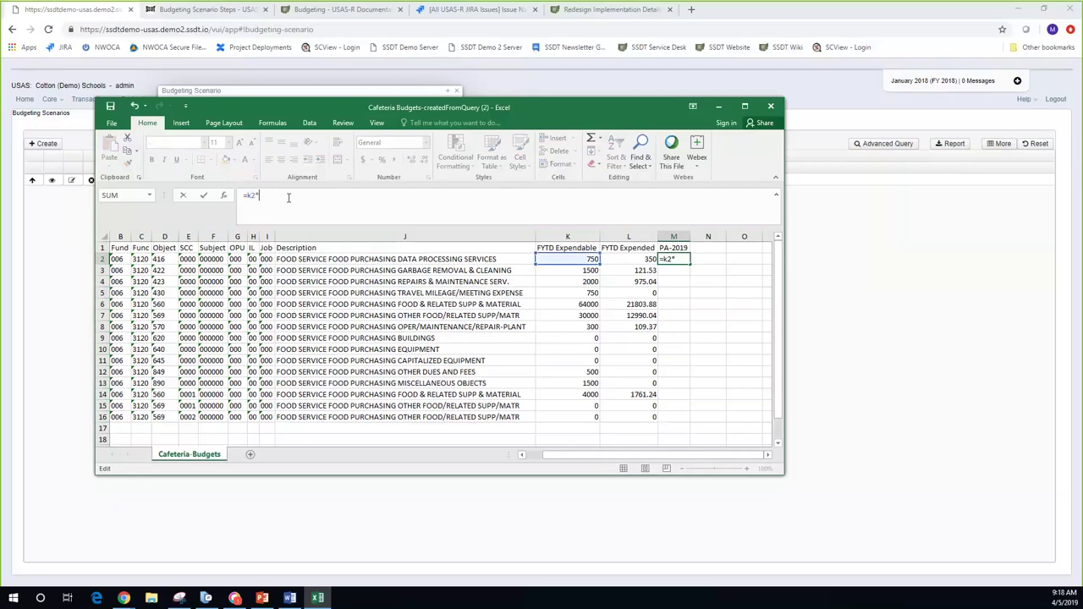
pyautogui.write('1.03')
pyautogui.press('Return')
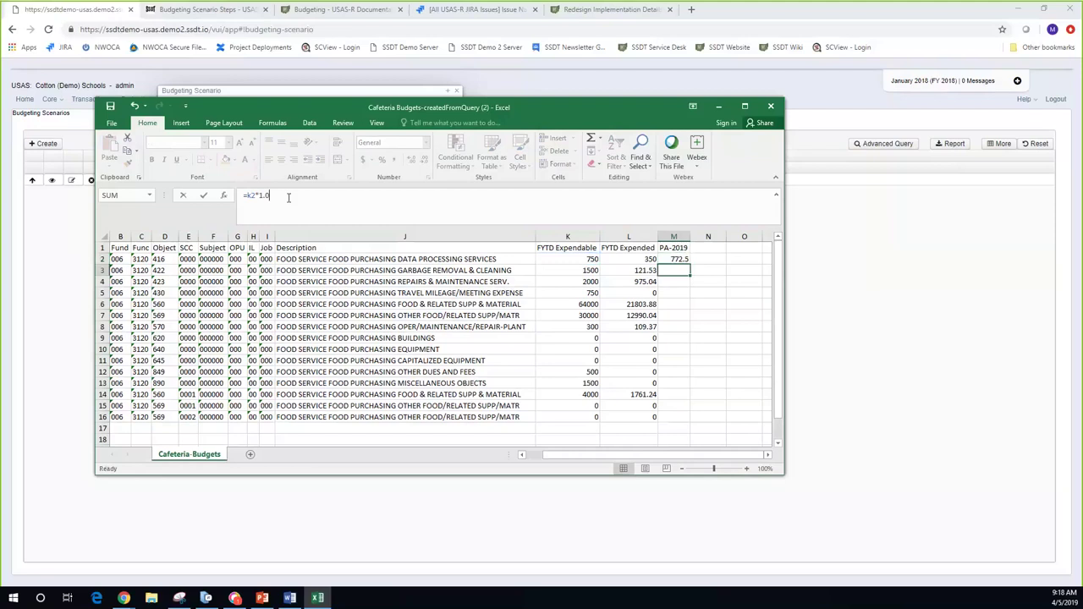
# Step: Copy the formula in M2 down the PA-2019 column through row 16
pyautogui.click(674, 260)
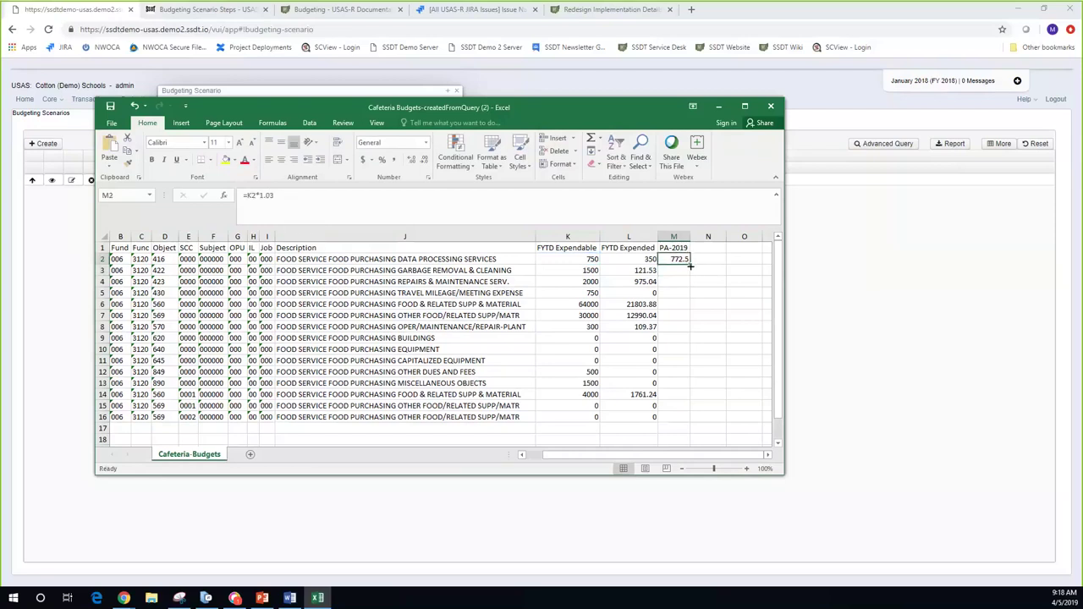
pyautogui.moveTo(690, 266); pyautogui.dragTo(683, 418)
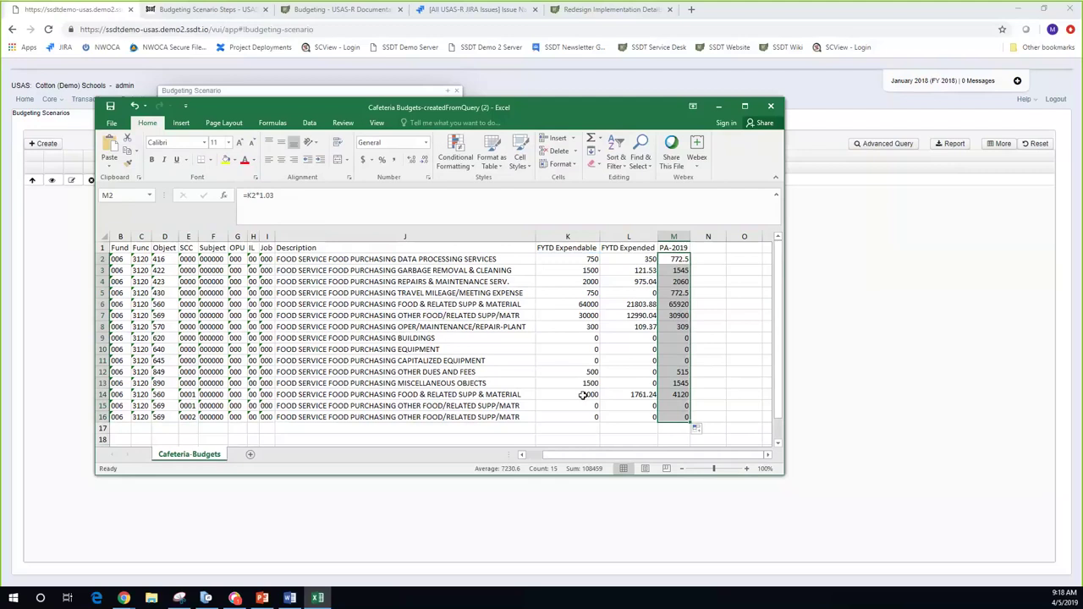
pyautogui.click(722, 372)
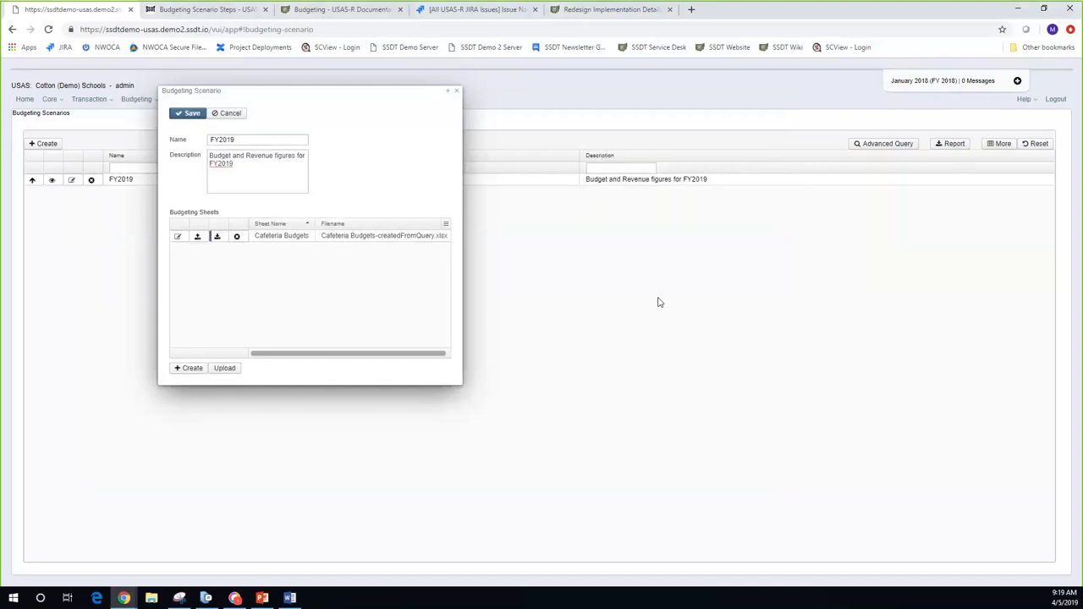
# Step: Replace the scenario's Cafeteria Budgets sheet by uploading the file "Cafeteria Budgets-createdFromQuery (2)", accepting the overwrite and dismissing the resulting message
pyautogui.click(198, 240)
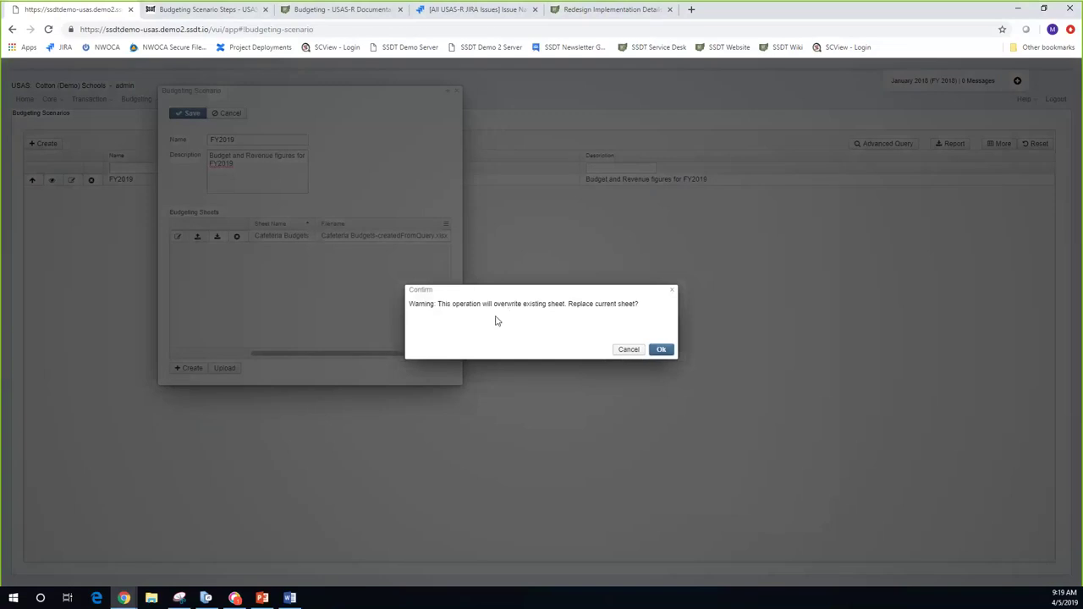
pyautogui.click(661, 351)
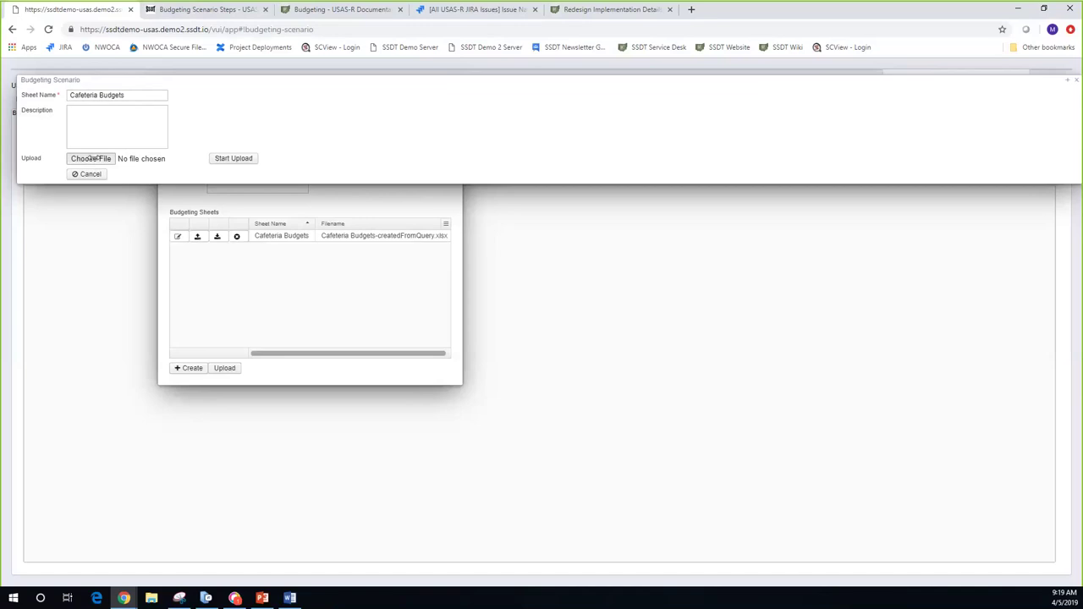
pyautogui.click(93, 158)
pyautogui.click(172, 78)
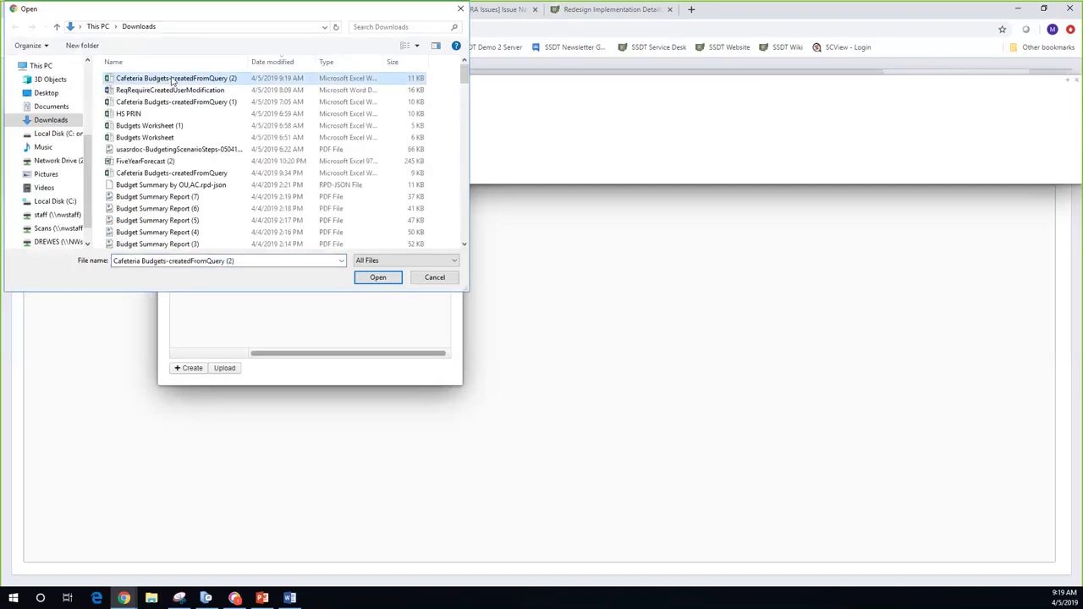
pyautogui.click(378, 278)
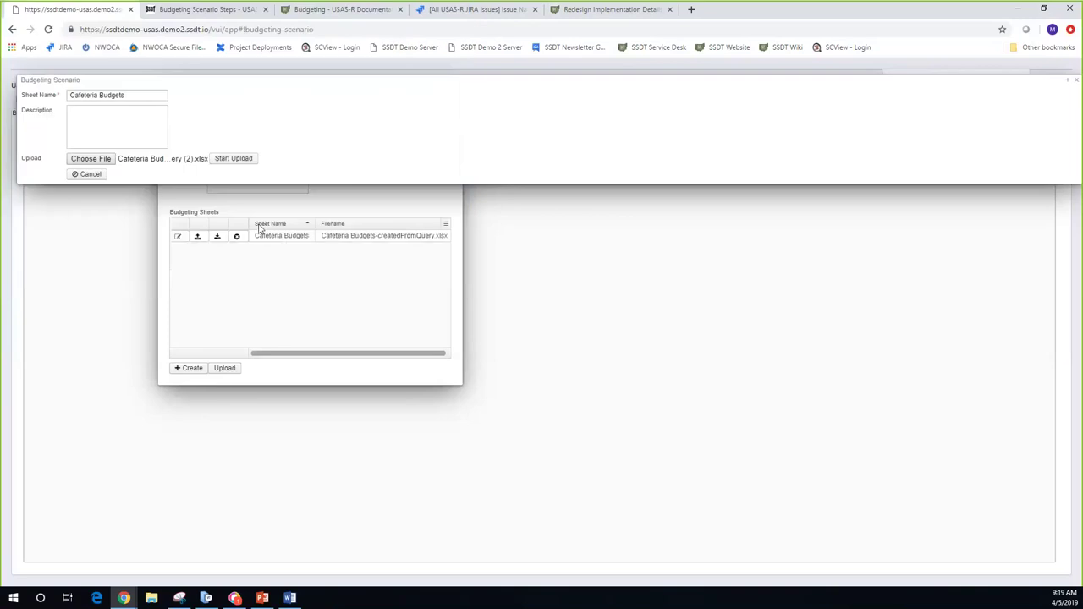
pyautogui.click(235, 159)
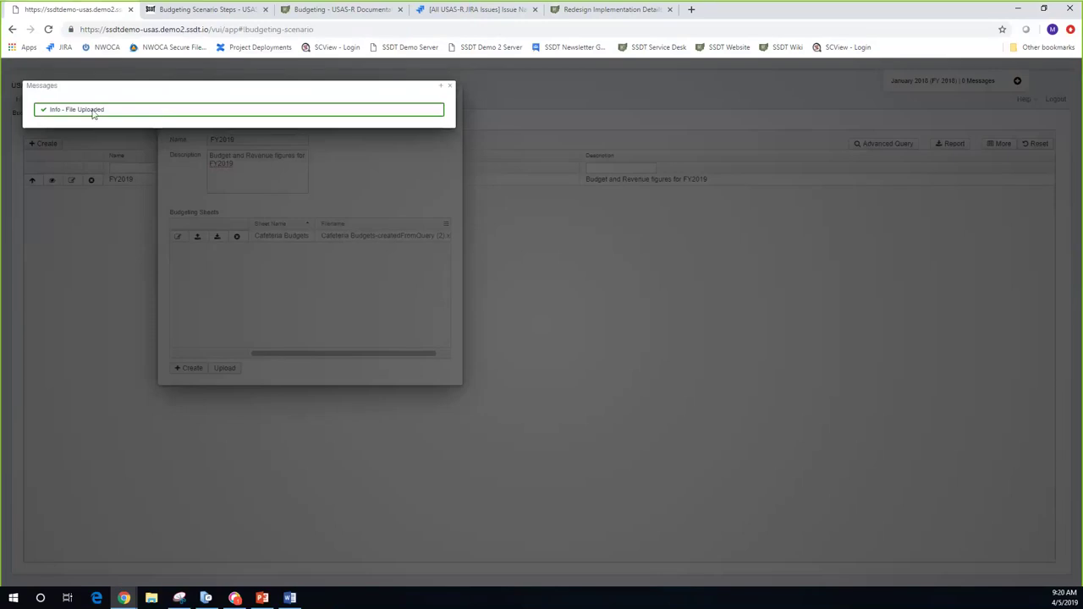
pyautogui.click(451, 87)
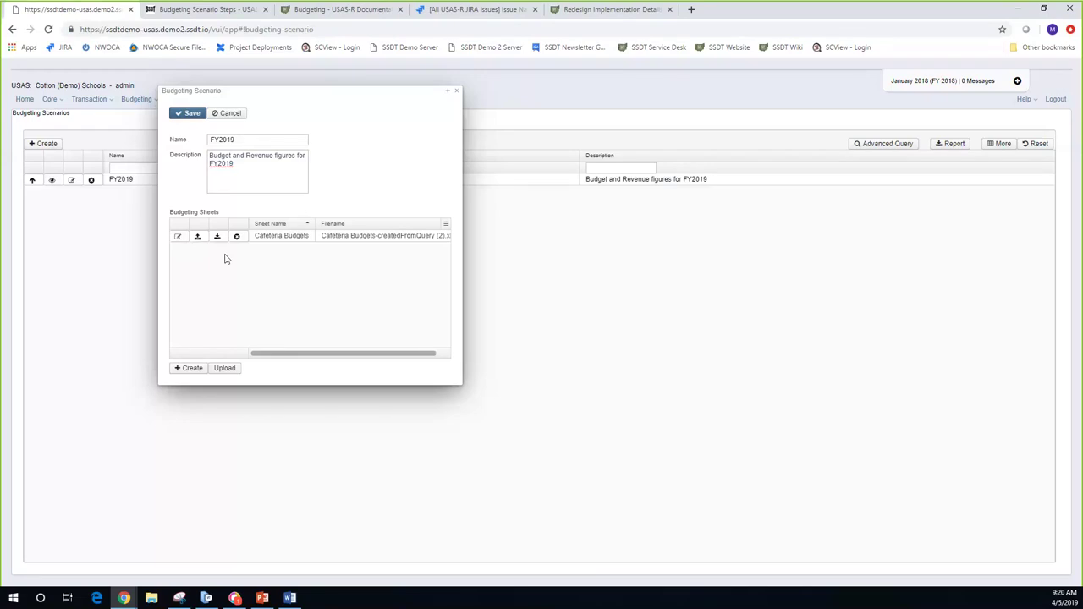
# Step: Open the uploaded Cafeteria Budgets sheet for editing, examine its row options and the PA-2019 formula in M7, and cancel
pyautogui.click(178, 240)
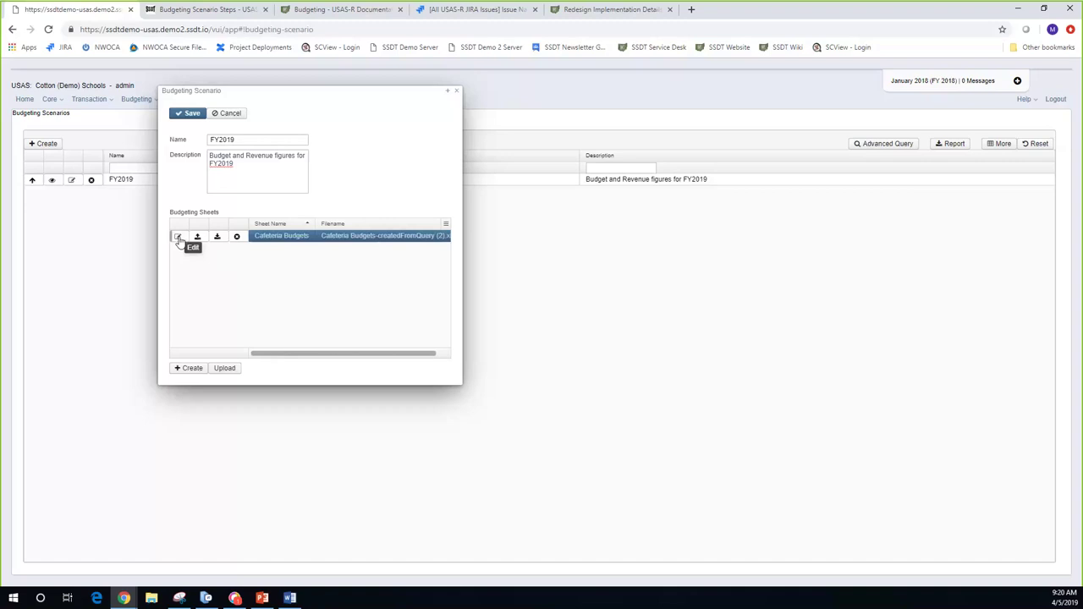
pyautogui.click(178, 240)
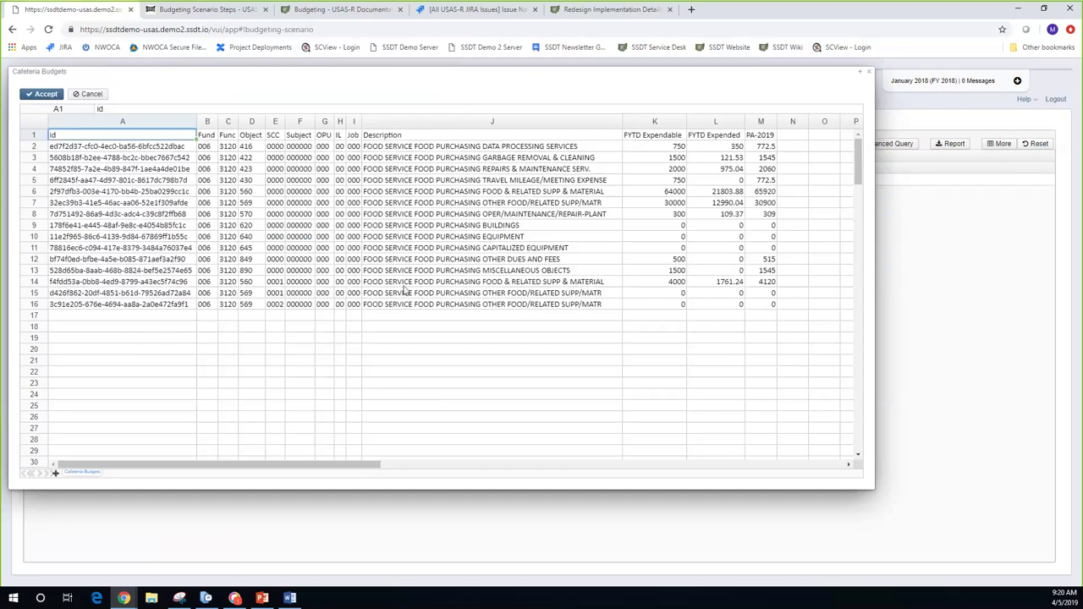
pyautogui.rightClick(37, 228)
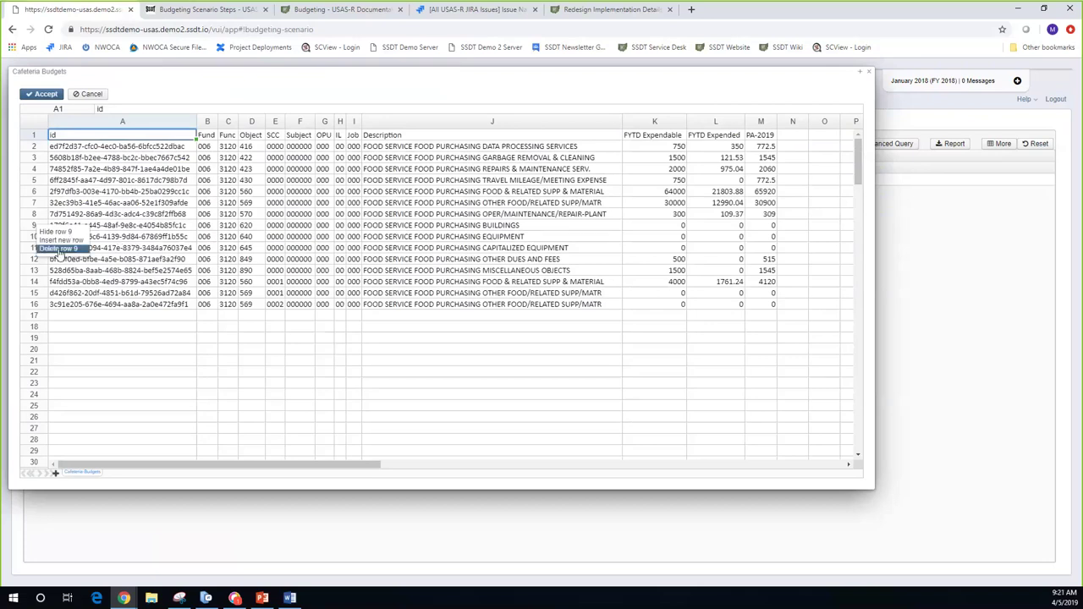
pyautogui.click(763, 207)
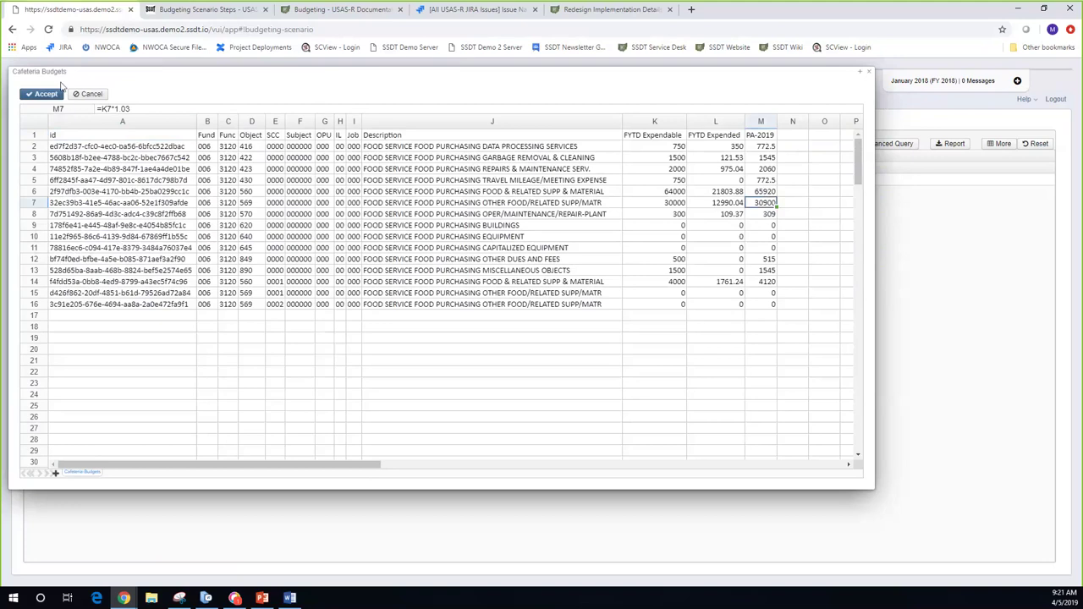
pyautogui.click(88, 94)
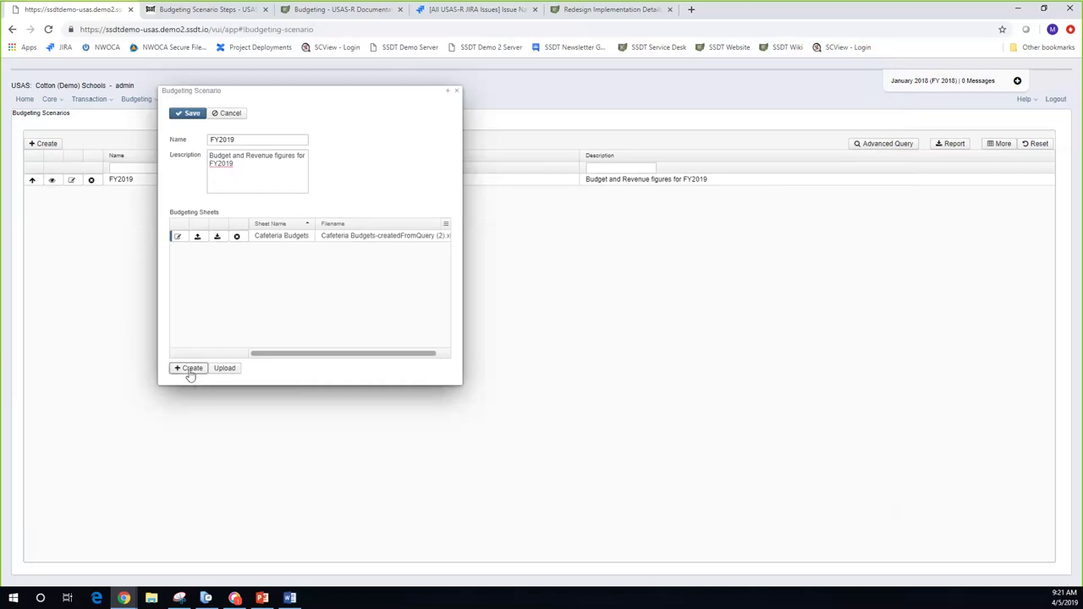
# Step: Start a Budget sheet, remove Prior Year Expendable, Prior Year Expended, FYTD Unencumbered, Prior Year Encumbrance, Encumbrance and Next Year Proposed, and add Description after Job
pyautogui.click(190, 368)
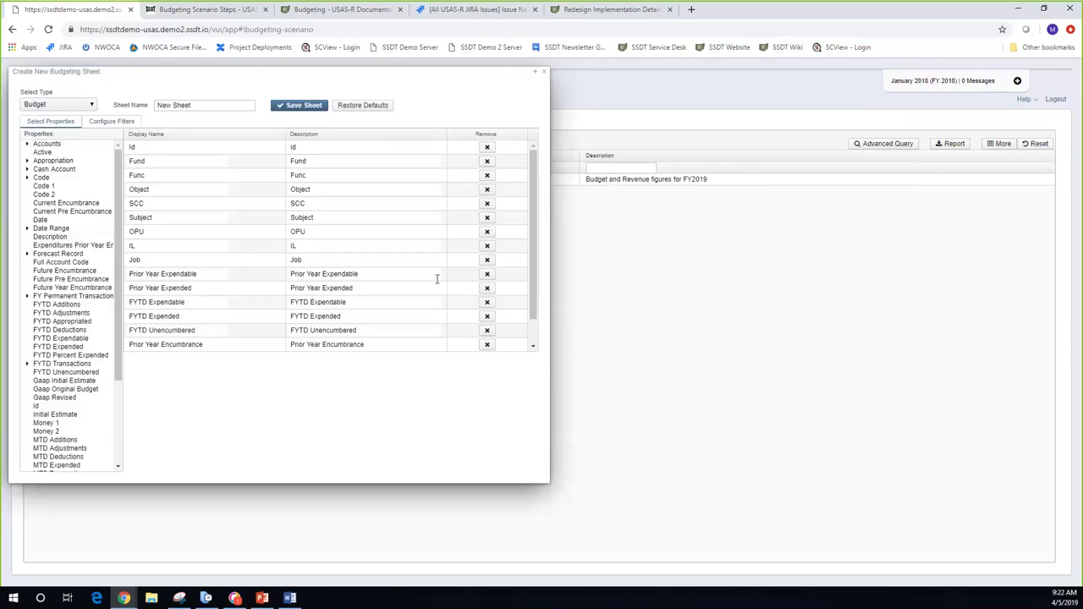
pyautogui.click(487, 274)
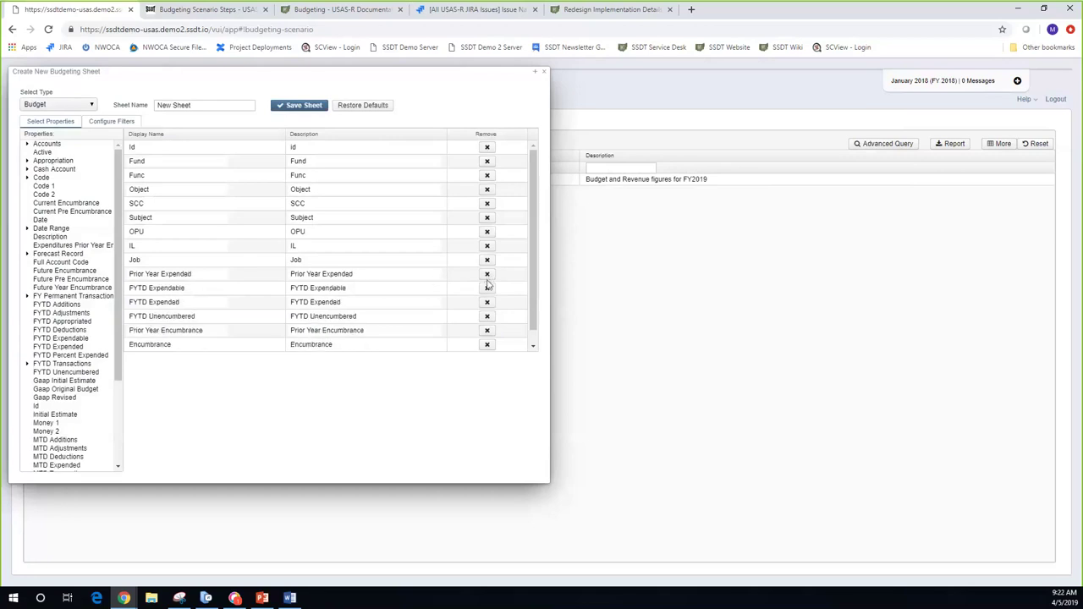
pyautogui.click(487, 275)
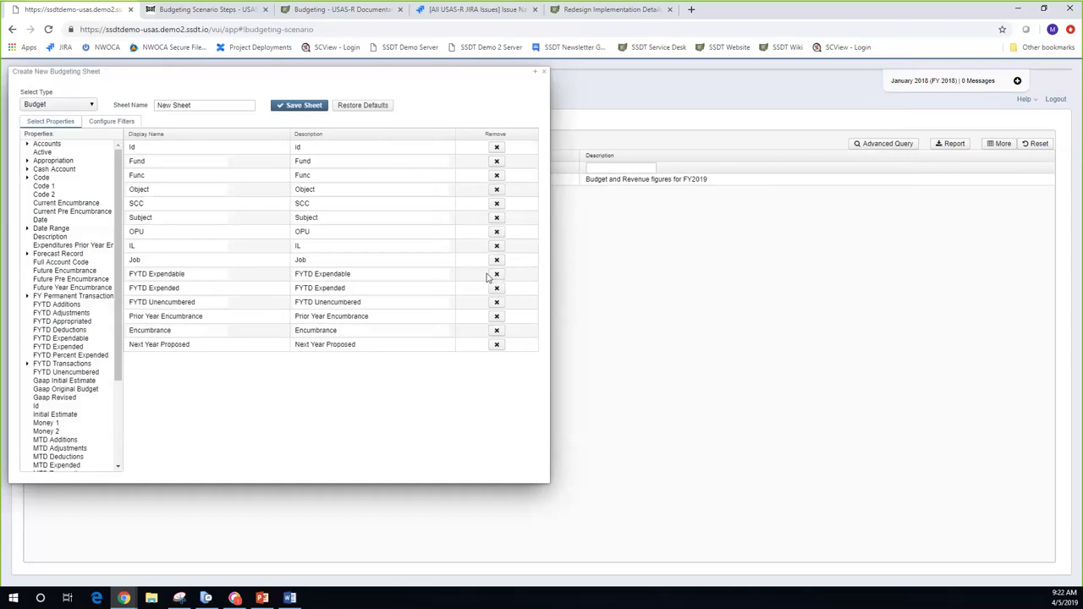
pyautogui.click(497, 302)
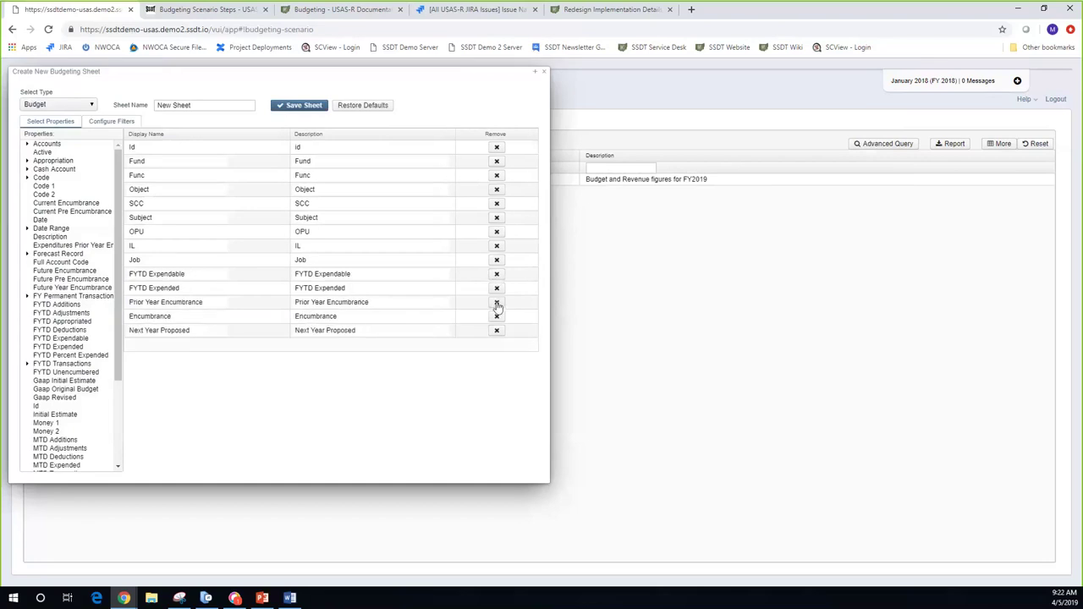
pyautogui.click(497, 304)
pyautogui.click(498, 307)
pyautogui.click(496, 305)
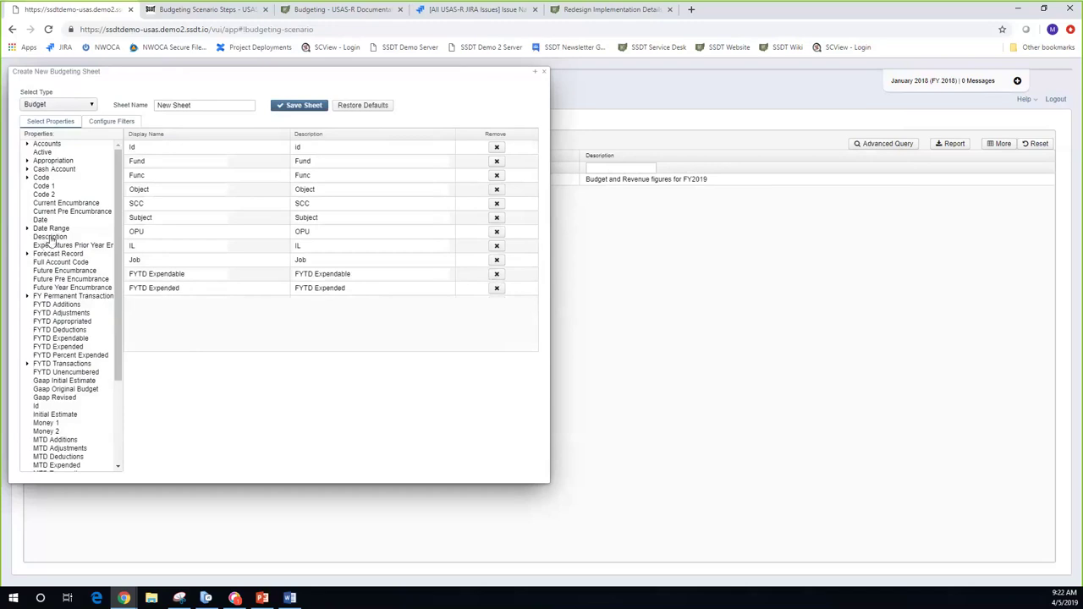
pyautogui.moveTo(51, 240); pyautogui.dragTo(162, 286)
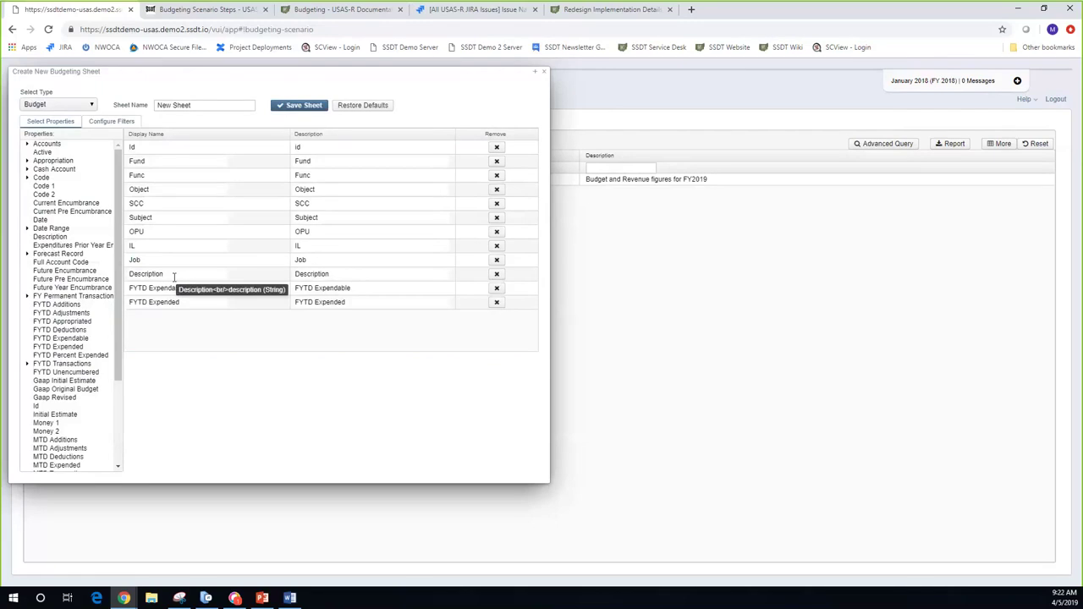
# Step: Add a filter to the new budget sheet on the account code's Func with operation Like and value 28%%
pyautogui.click(106, 125)
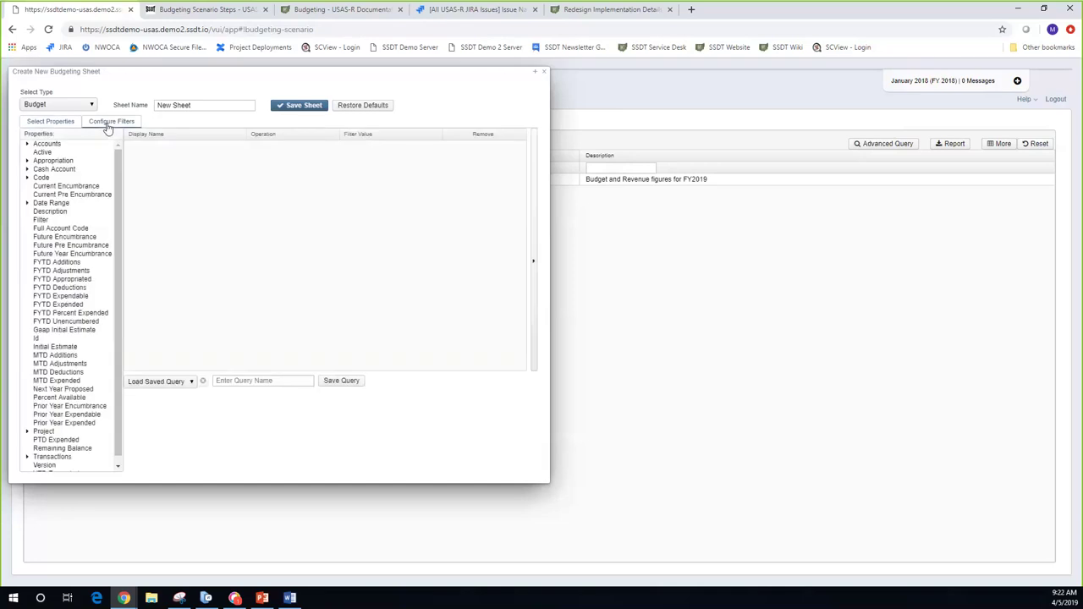
pyautogui.click(27, 179)
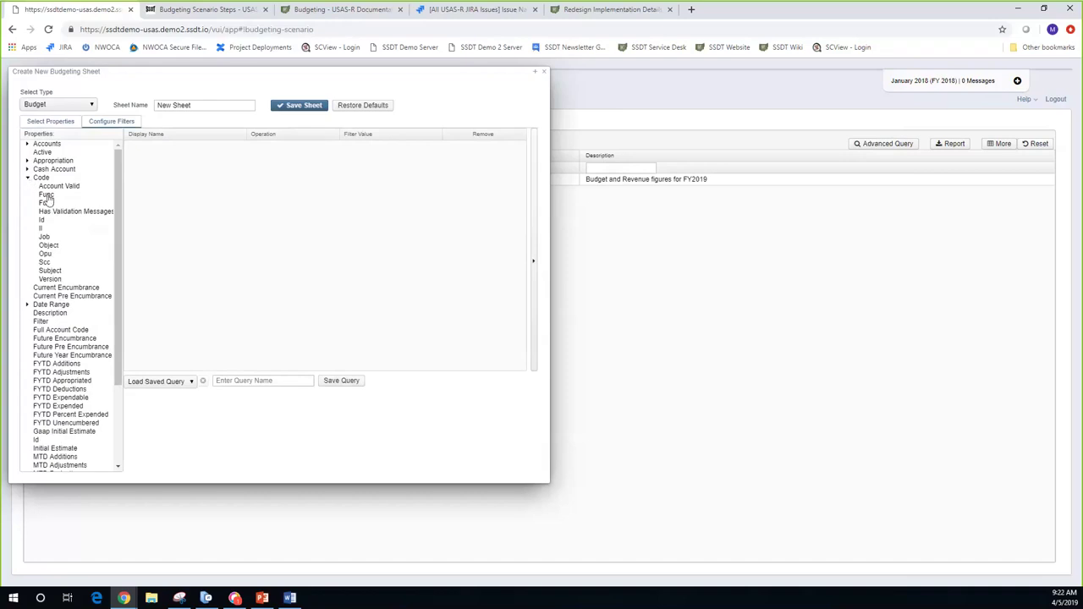
pyautogui.moveTo(47, 196); pyautogui.dragTo(294, 153)
pyautogui.click(293, 150)
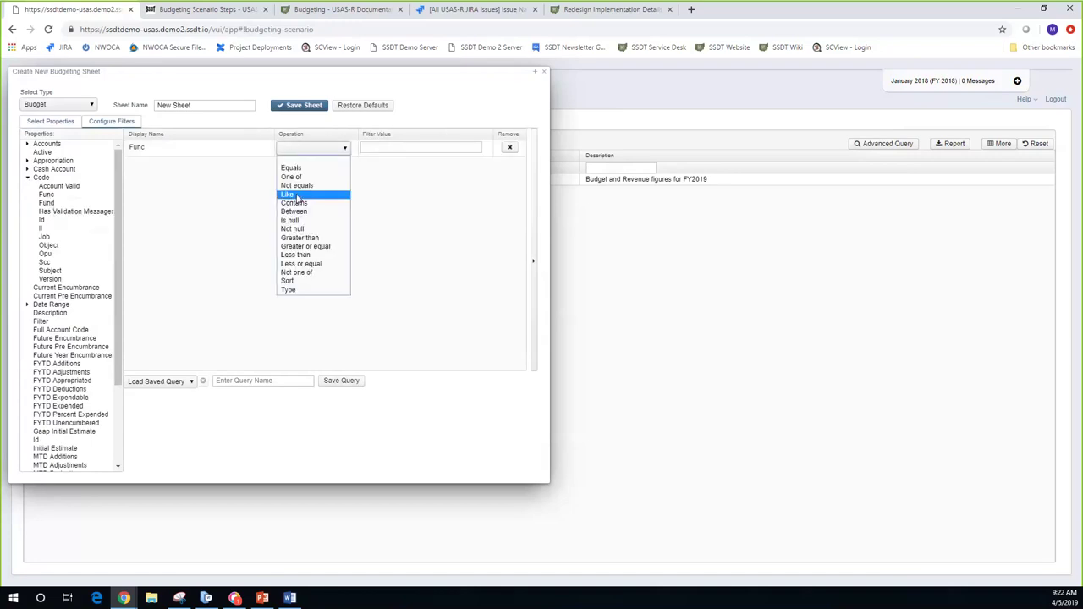
pyautogui.click(296, 195)
pyautogui.click(402, 148)
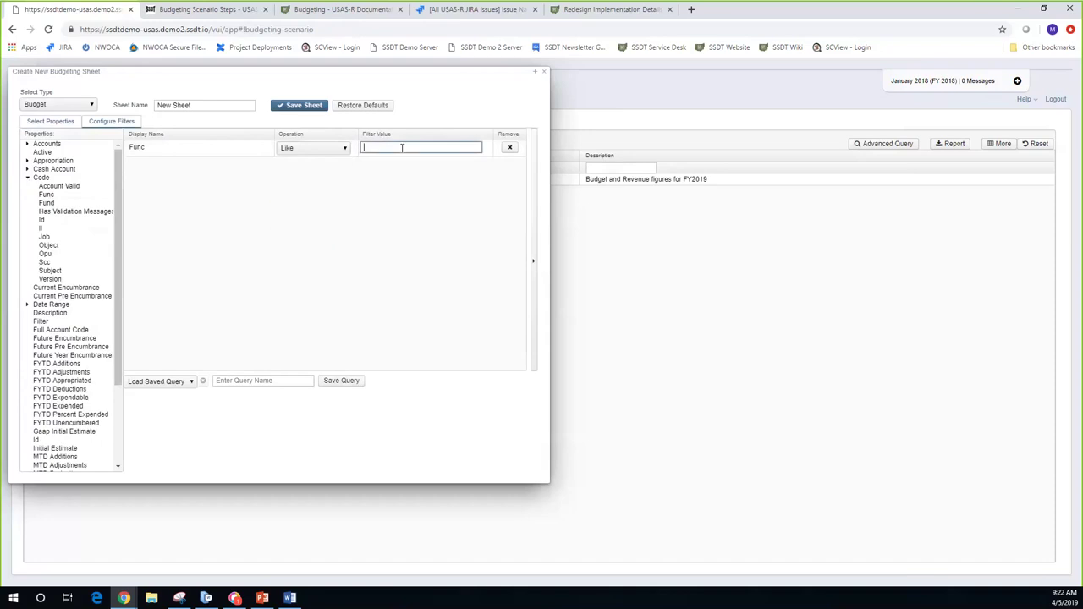
pyautogui.write('28%%')
# Step: Add two Object filters to the sheet: Greater than 400 and Less or equal 900
pyautogui.moveTo(49, 246); pyautogui.dragTo(305, 183)
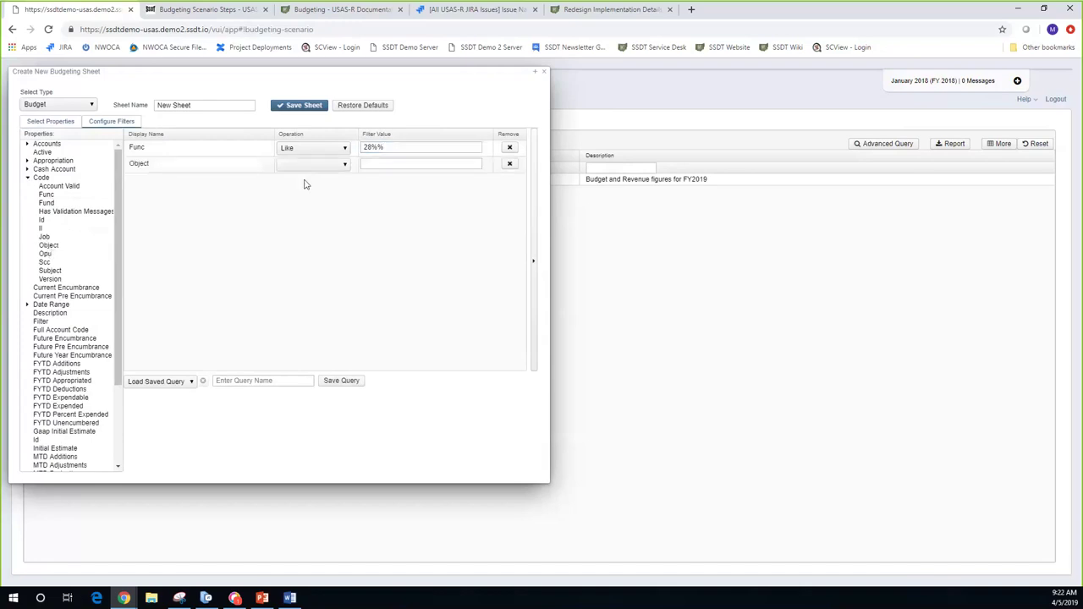
pyautogui.click(339, 164)
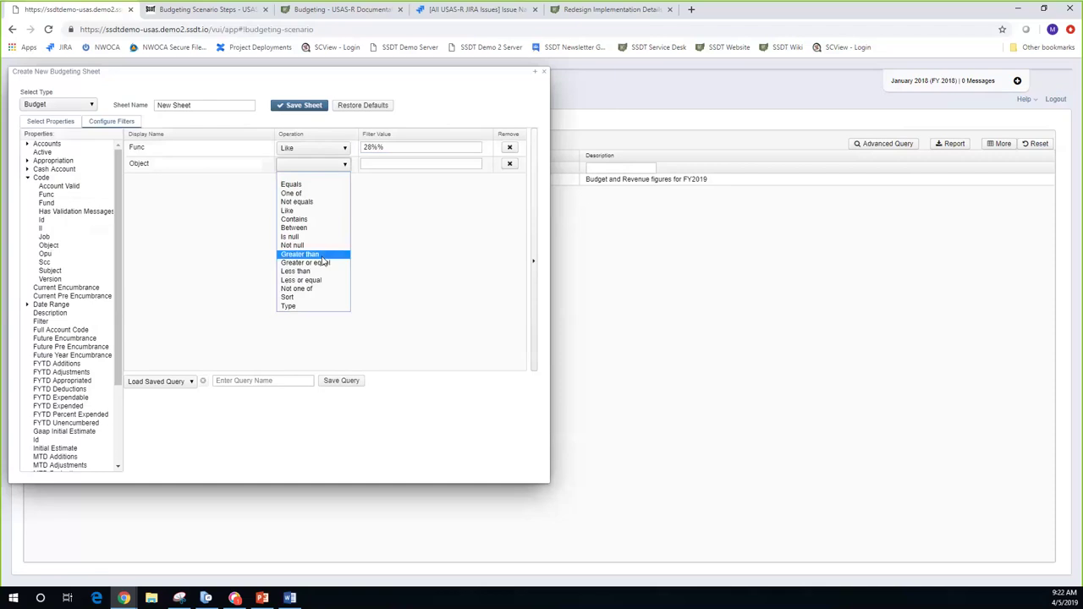
pyautogui.click(378, 165)
pyautogui.write('400')
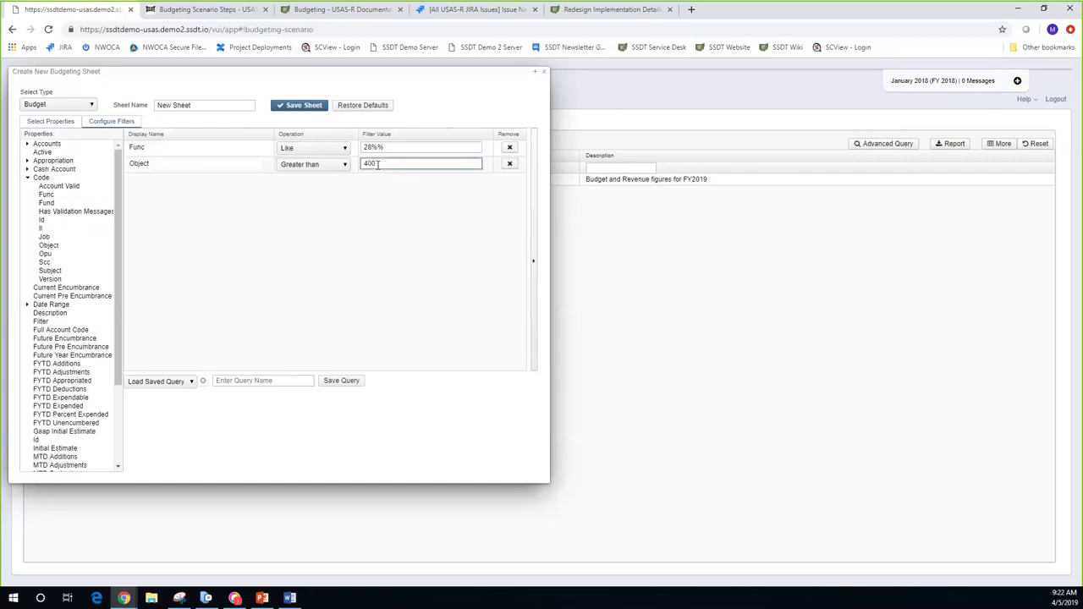
pyautogui.doubleClick(49, 246)
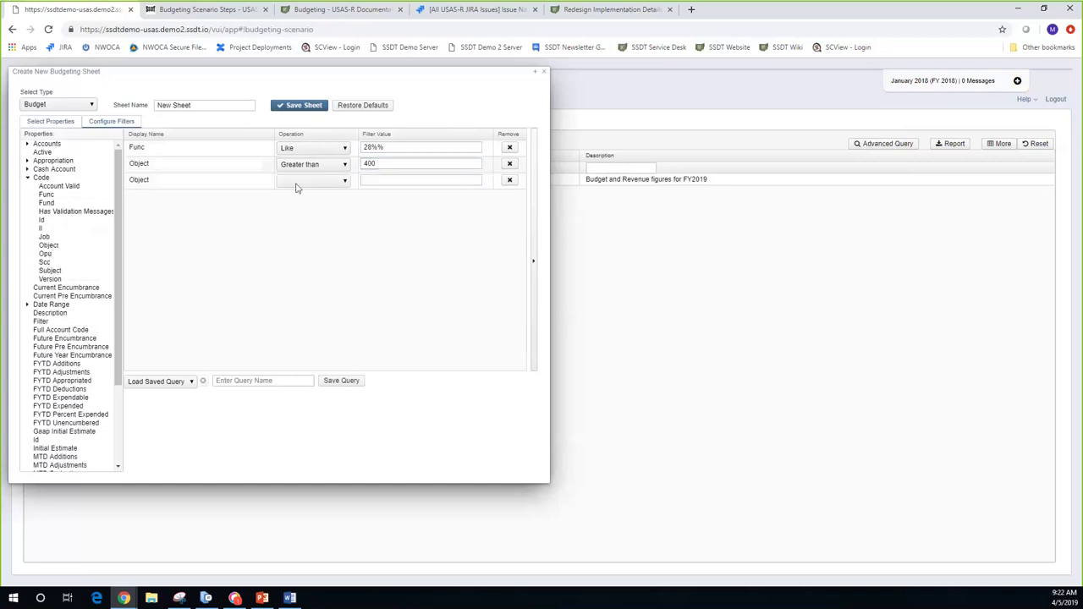
pyautogui.click(317, 300)
pyautogui.click(385, 180)
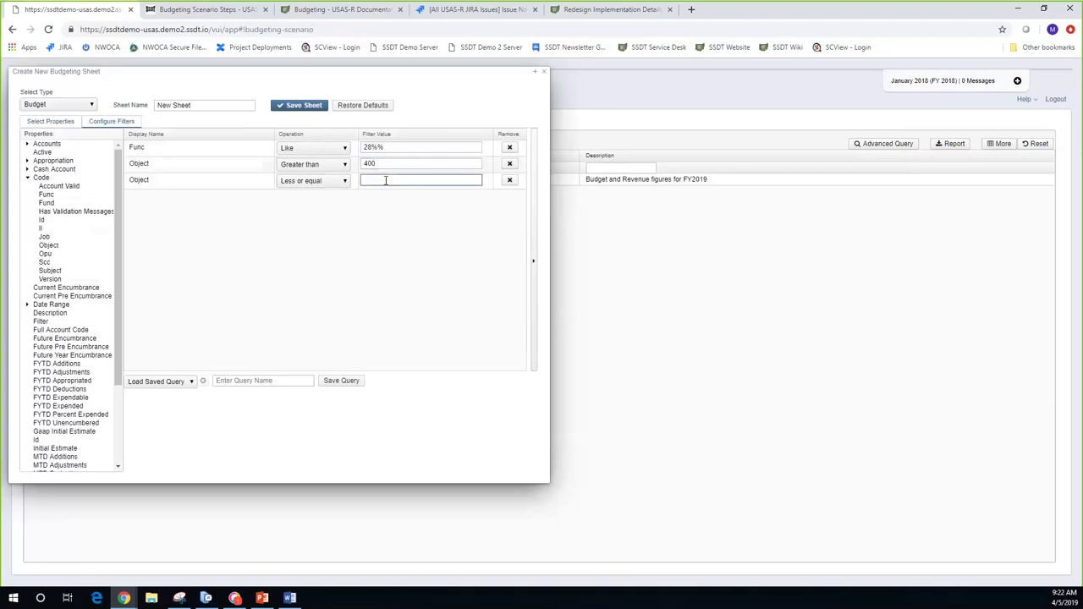
pyautogui.write('900')
# Step: Name the sheet Transportation Budgets, then save it, confirming its creation and dismissing the resulting message
pyautogui.moveTo(204, 105); pyautogui.dragTo(153, 105)
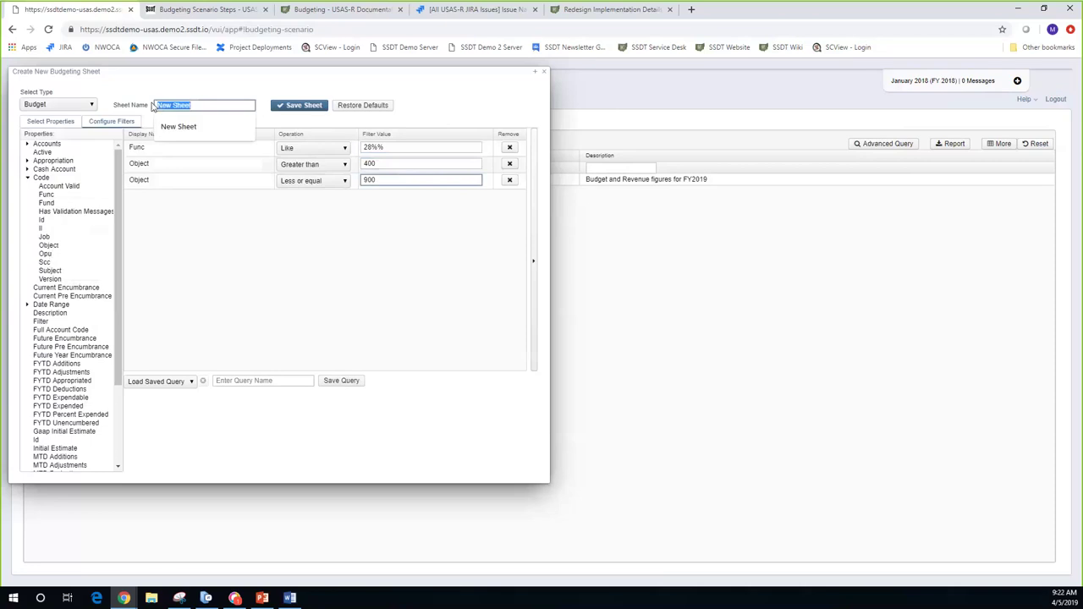
pyautogui.write('Tran')
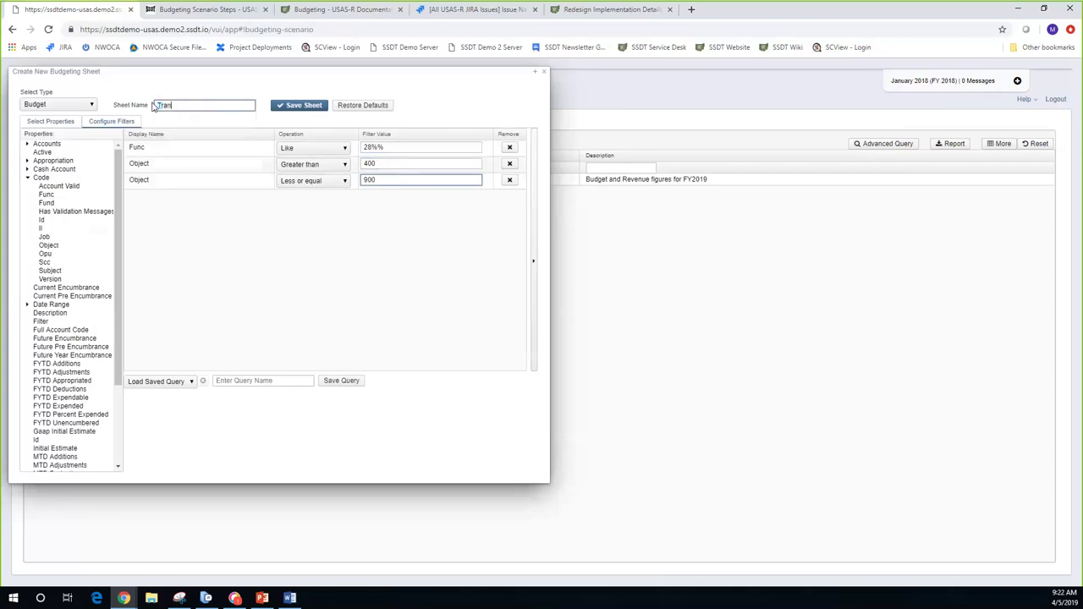
pyautogui.write('sporta')
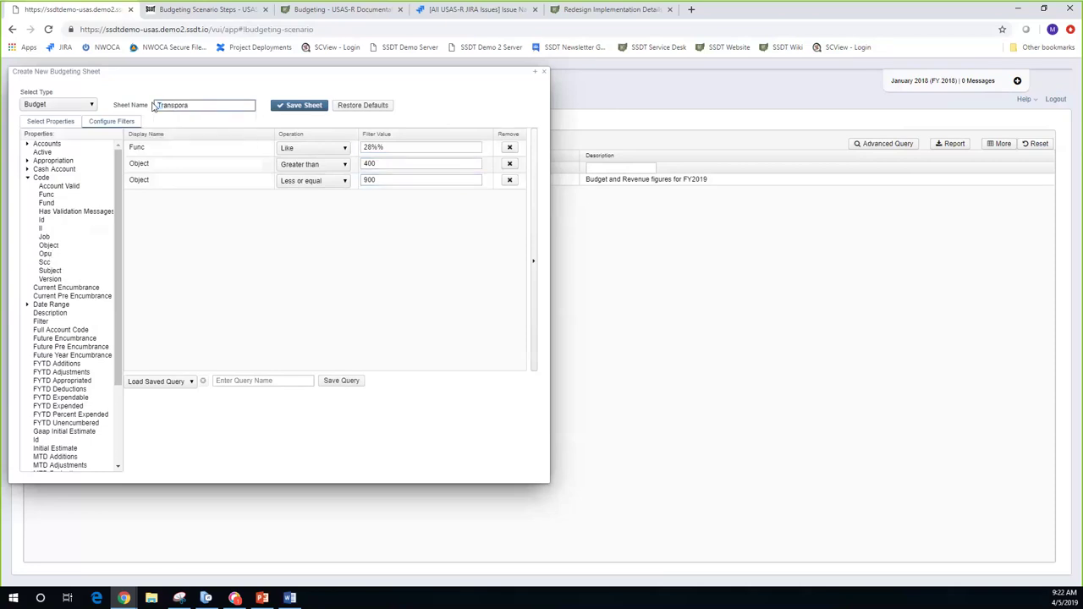
pyautogui.write('ion')
pyautogui.press('BackSpace')
pyautogui.press('BackSpace')
pyautogui.press('BackSpace')
pyautogui.write('tion Budgets')
pyautogui.click(300, 108)
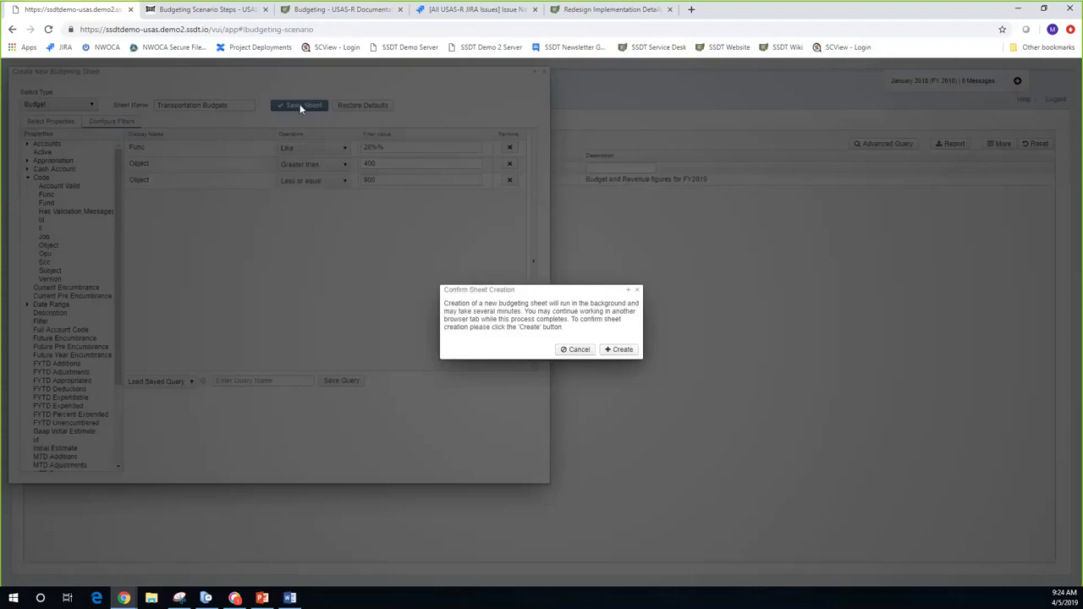
pyautogui.click(619, 349)
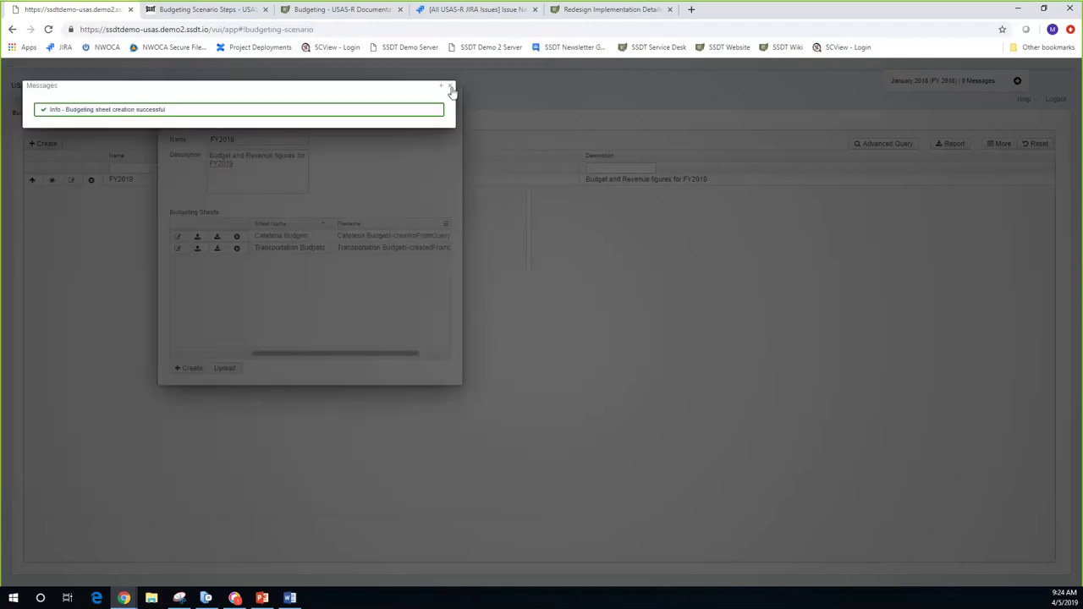
pyautogui.click(451, 88)
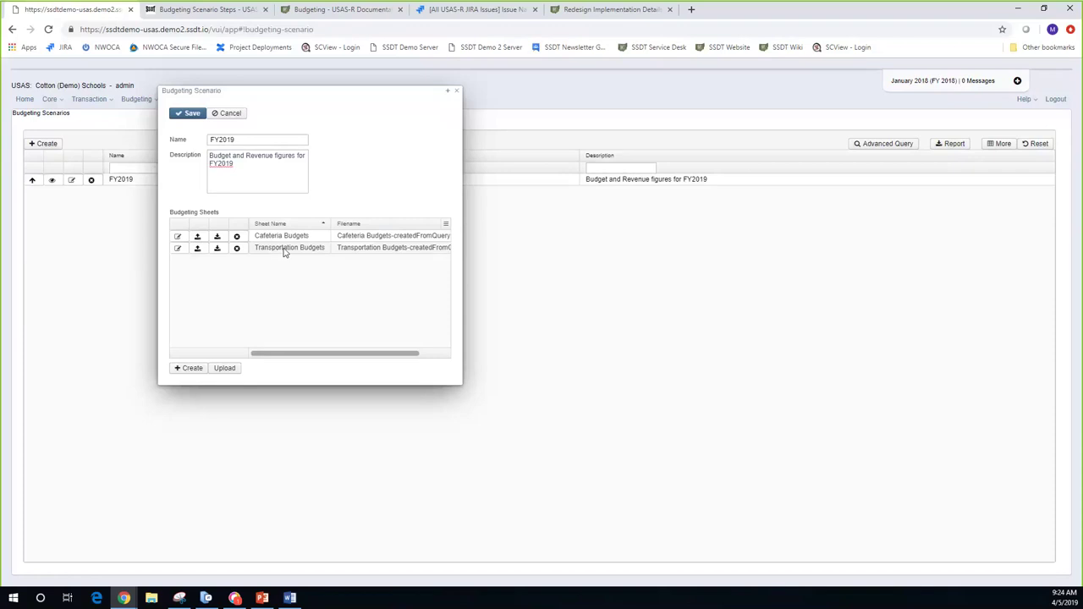
# Step: In the Transportation Budgets sheet, widen the FYTD Expendable and FYTD Expended columns and enter =k2*1.03 in M2
pyautogui.click(178, 251)
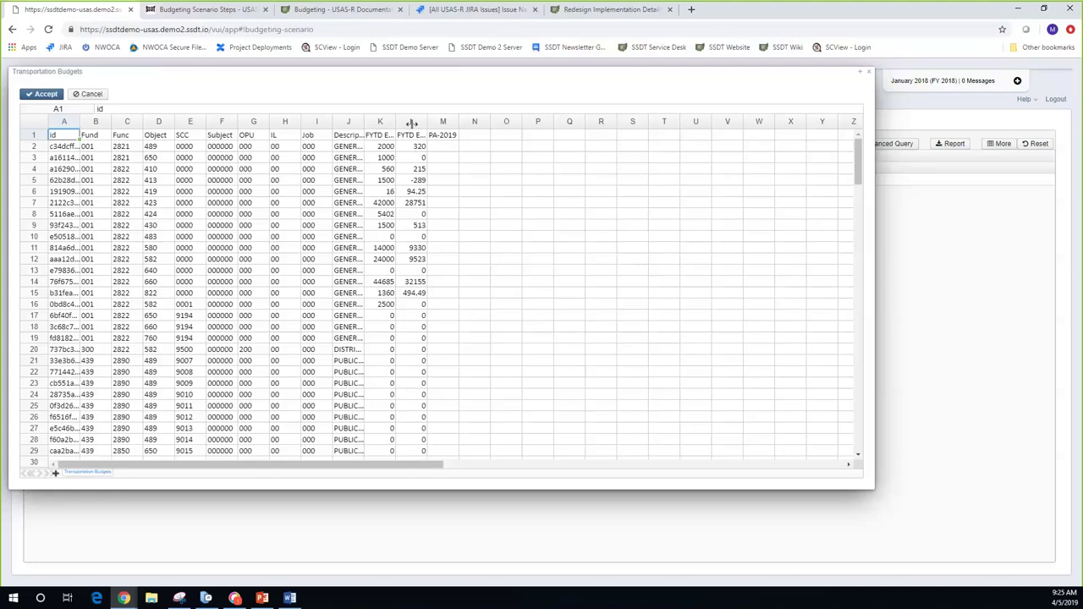
pyautogui.moveTo(411, 123); pyautogui.dragTo(499, 124)
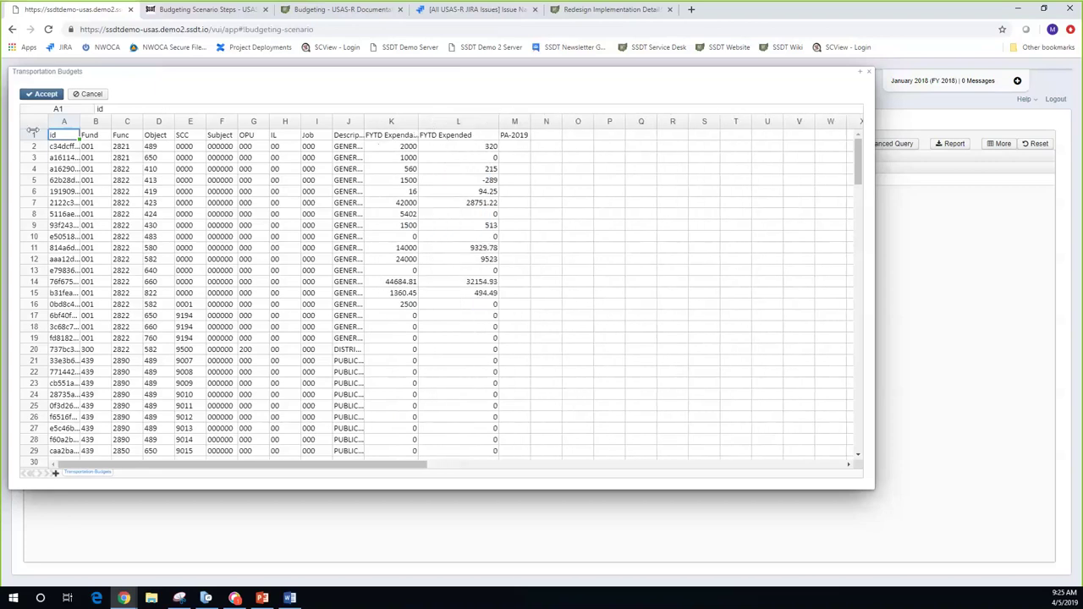
pyautogui.click(512, 147)
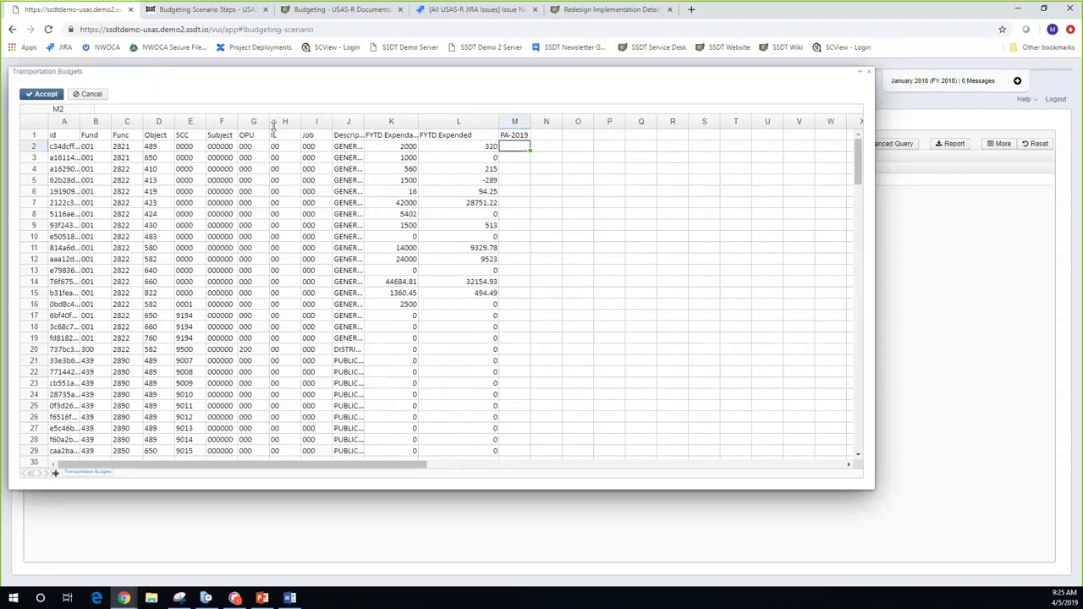
pyautogui.click(153, 110)
pyautogui.write('=k2')
pyautogui.press('Return')
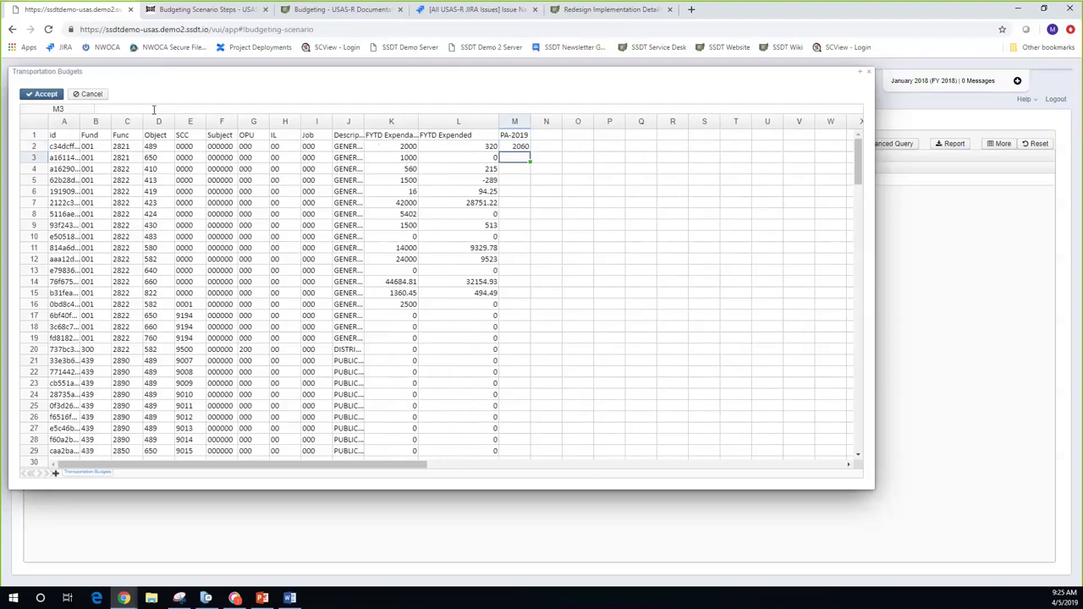
# Step: Copy the formula in M2 down through row 15 and widen the PA-2019 column to fit its amounts
pyautogui.click(519, 147)
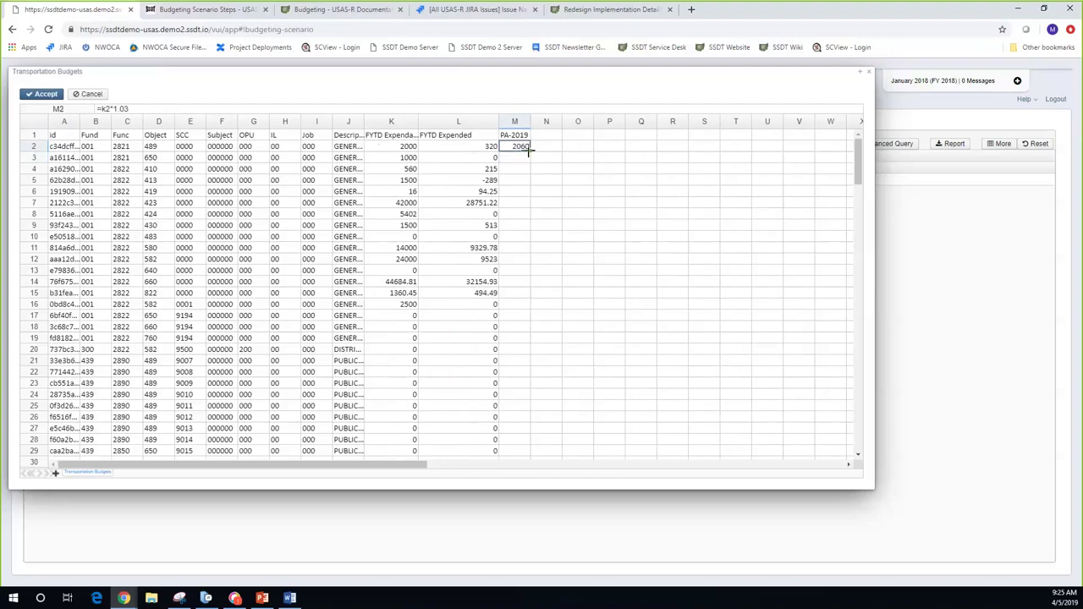
pyautogui.moveTo(529, 150); pyautogui.dragTo(520, 233)
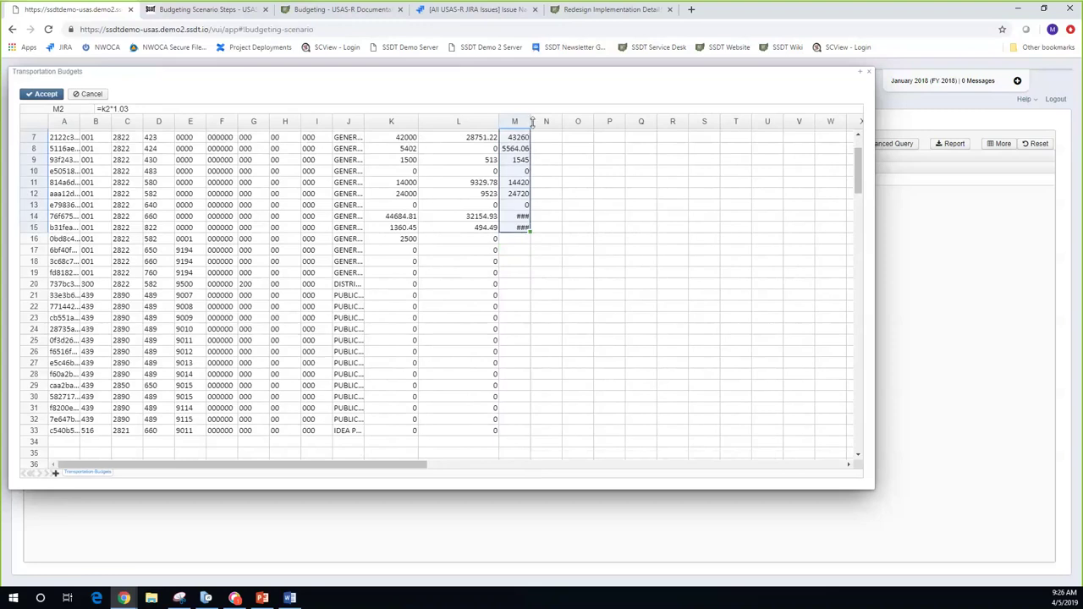
pyautogui.moveTo(532, 122); pyautogui.dragTo(548, 151)
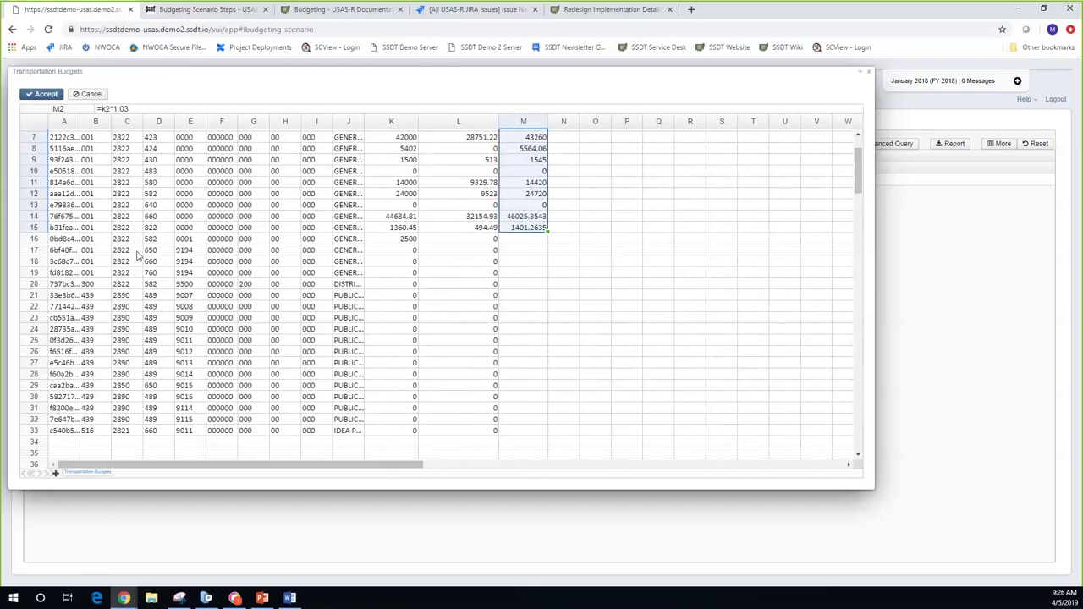
# Step: Delete row 17 from the Transportation Budgets sheet
pyautogui.click(33, 249)
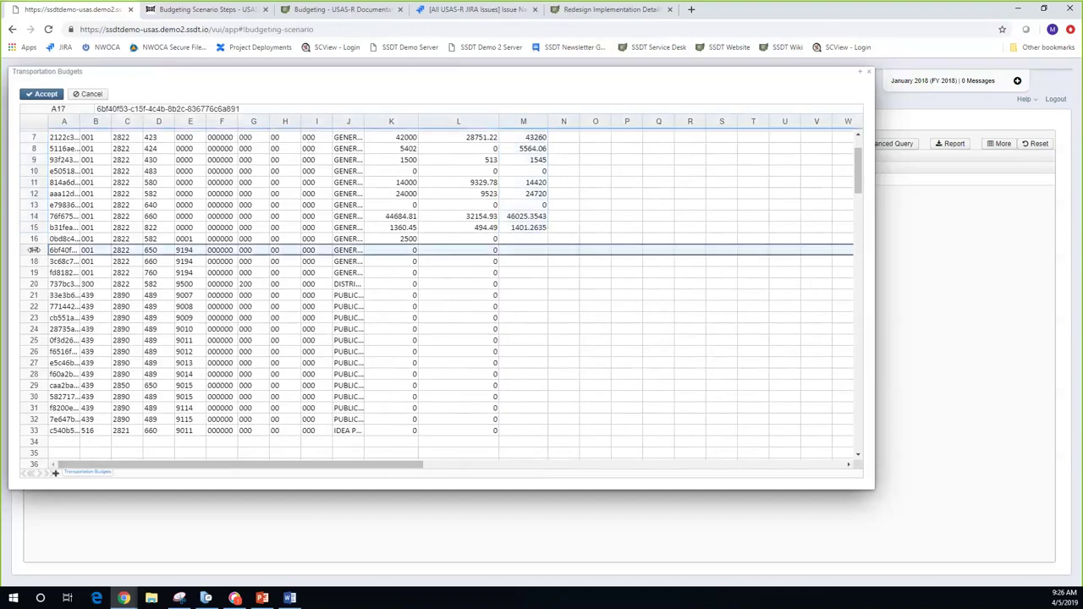
pyautogui.rightClick(34, 250)
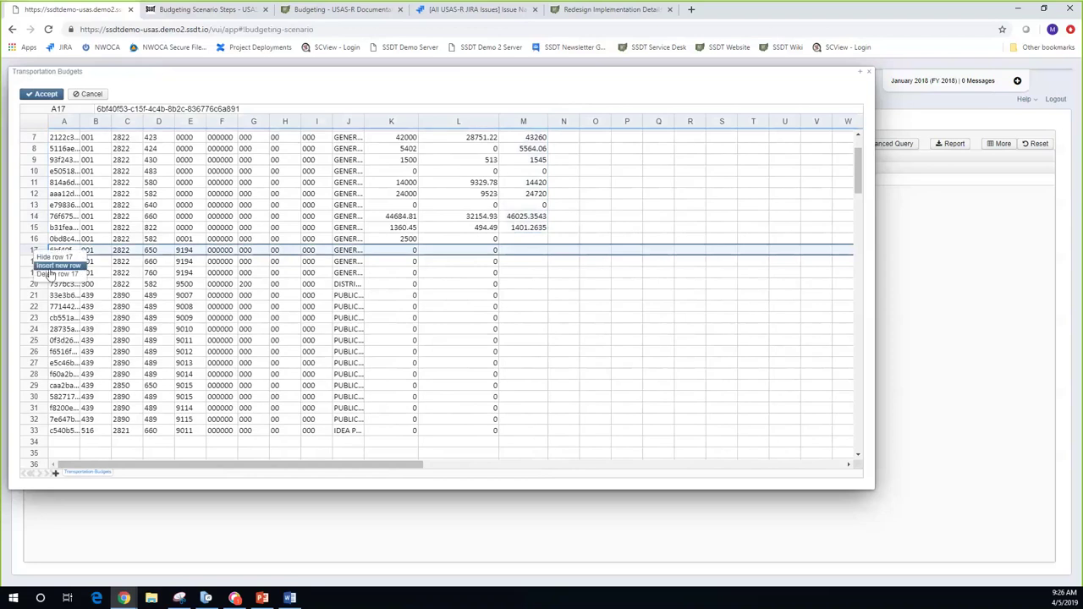
pyautogui.click(48, 273)
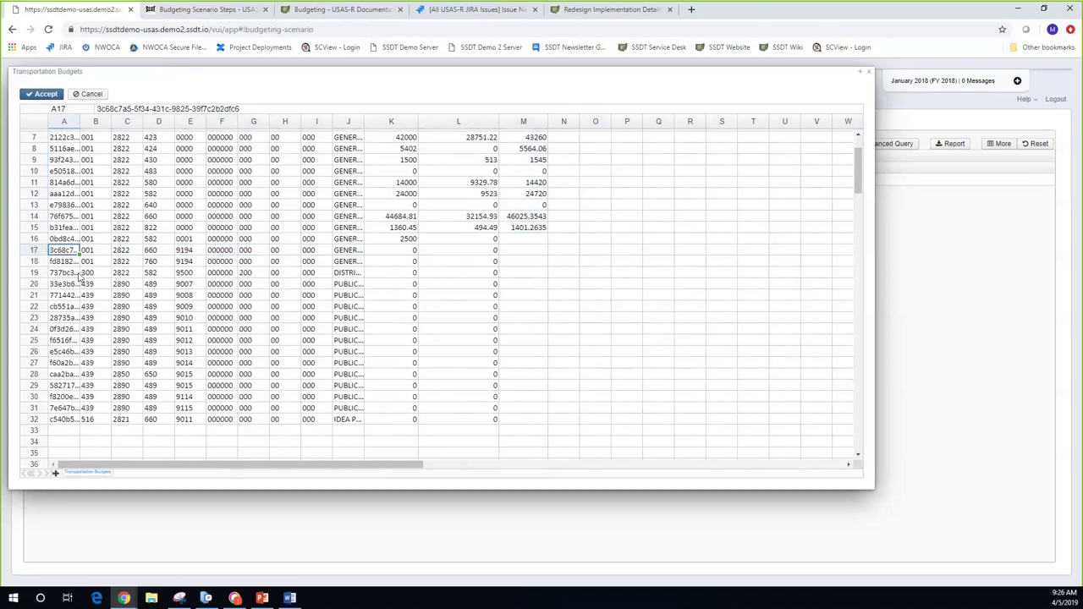
pyautogui.moveTo(64, 250); pyautogui.dragTo(575, 435)
pyautogui.rightClick(451, 380)
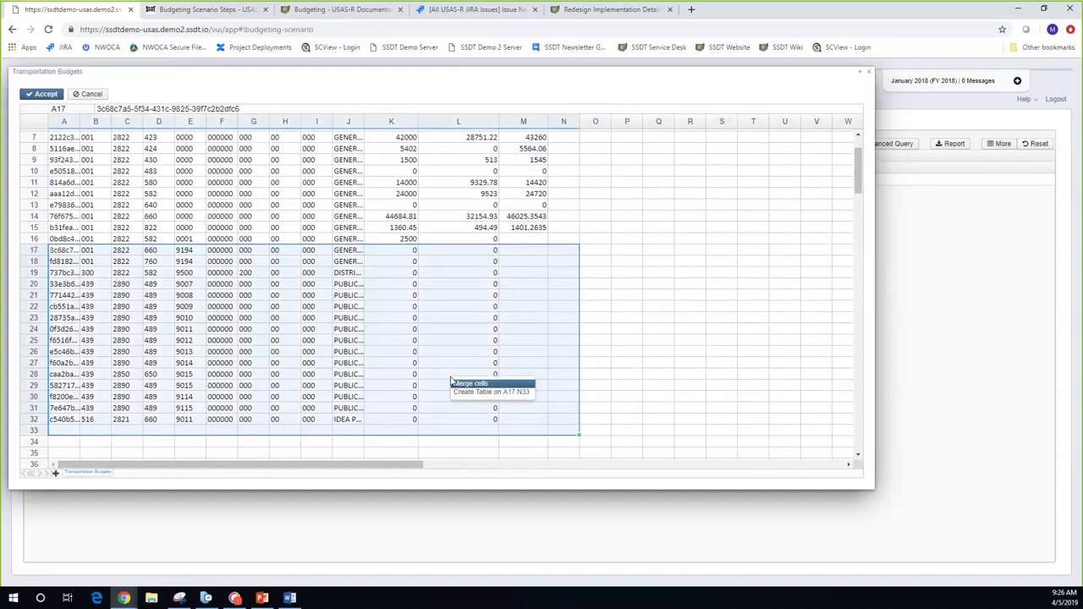
pyautogui.click(627, 354)
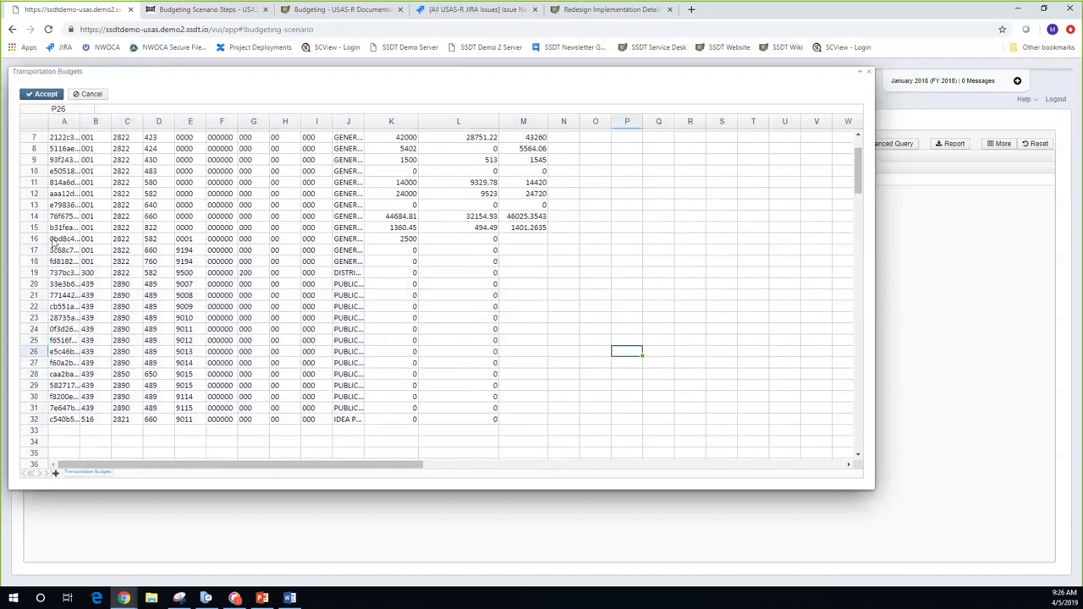
# Step: Clear all the account data below row 15 by emptying the range A16:N35
pyautogui.moveTo(53, 242); pyautogui.dragTo(316, 284)
pyautogui.moveTo(533, 407); pyautogui.dragTo(584, 455)
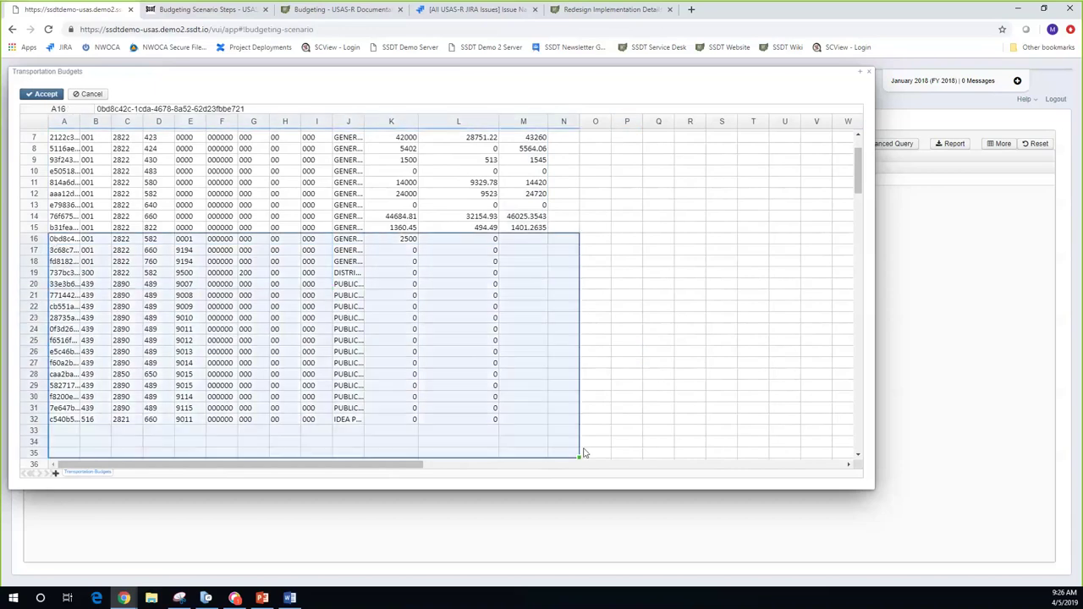
pyautogui.press('Delete')
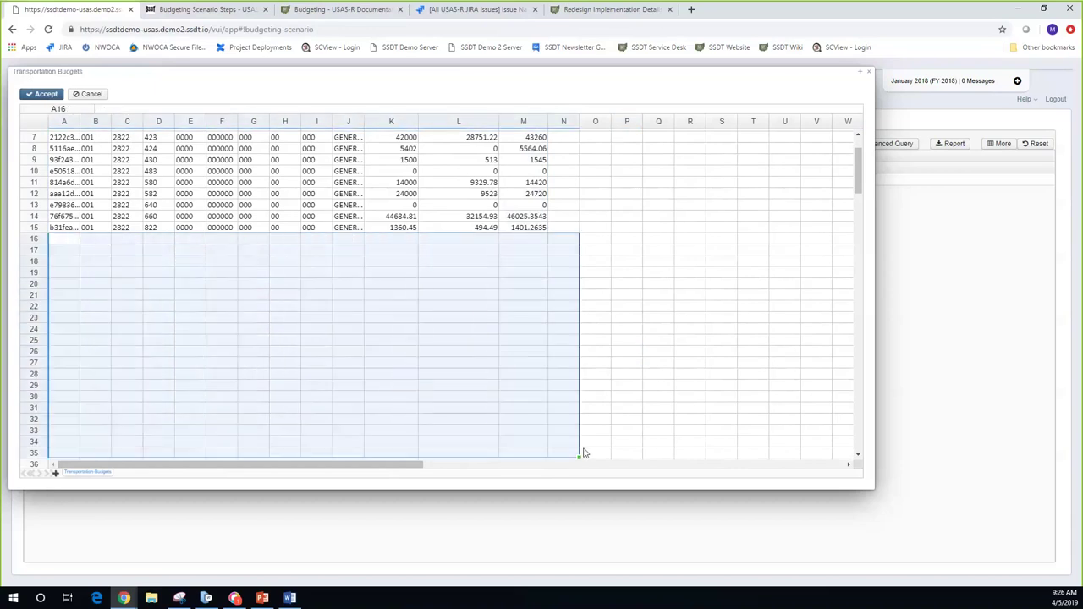
pyautogui.click(666, 275)
pyautogui.scroll(2, 447, 283)
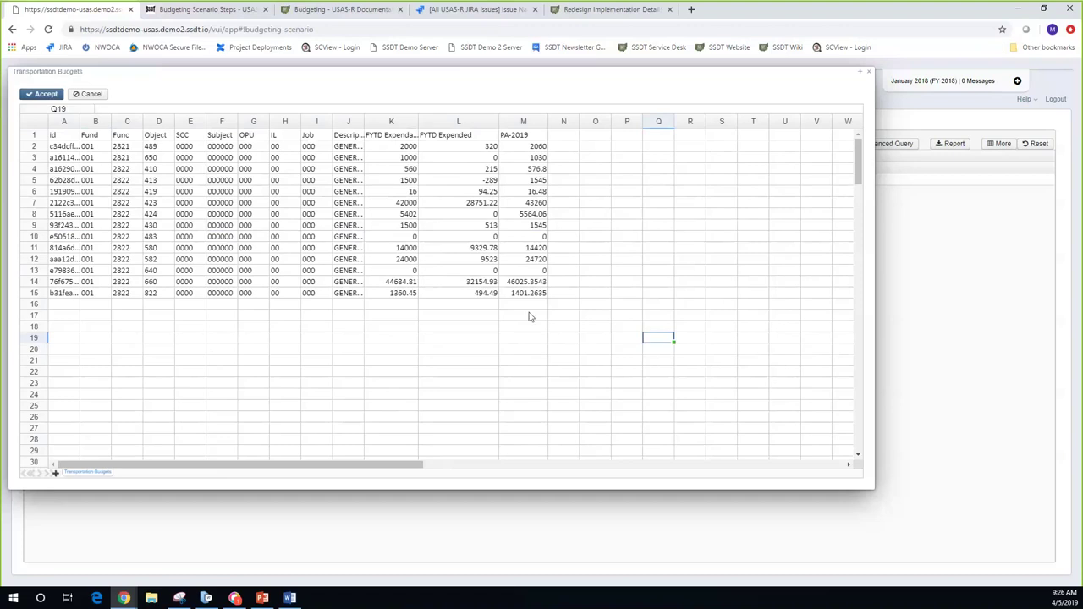
# Step: Accept the Transportation Budgets sheet changes and save the FY2019 budgeting scenario
pyautogui.click(46, 94)
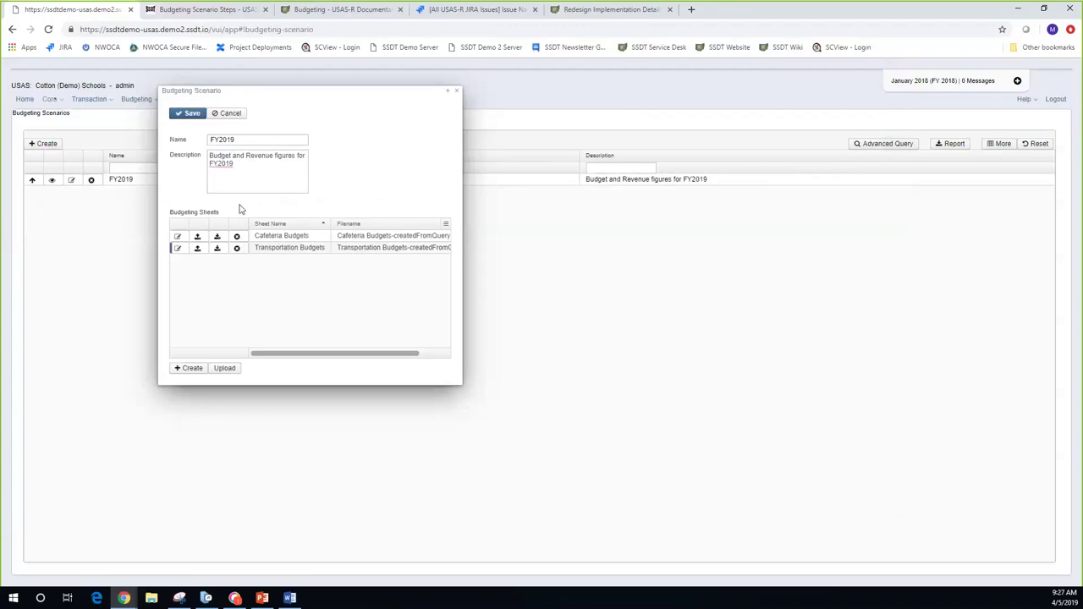
pyautogui.click(185, 115)
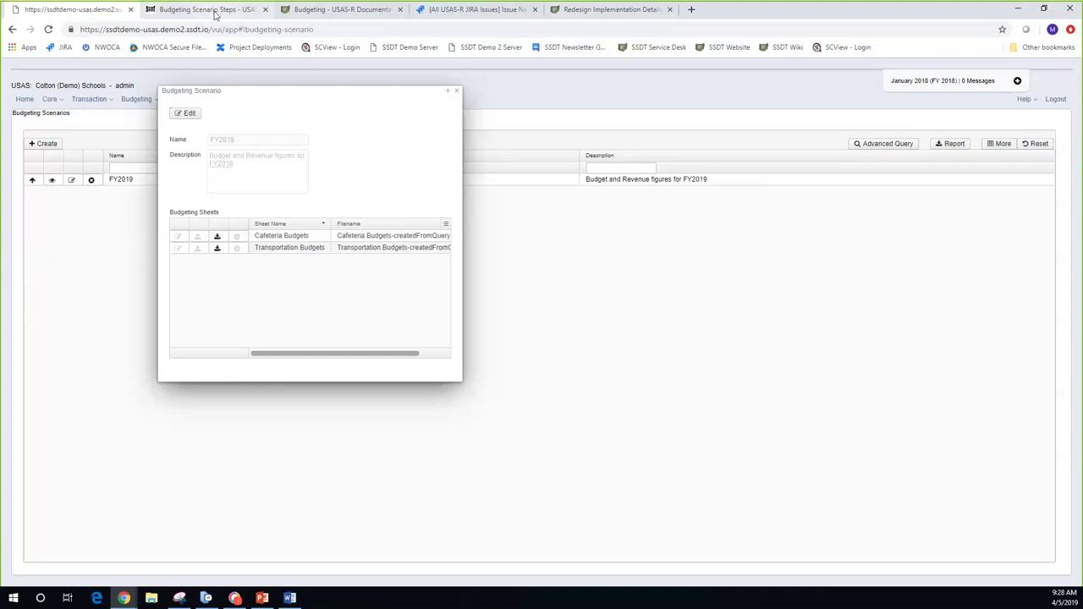
# Step: Switch to the Budgeting Scenario Steps wiki page and read its sections on the scenario grid, uploading spreadsheets and promoting a scenario
pyautogui.click(216, 10)
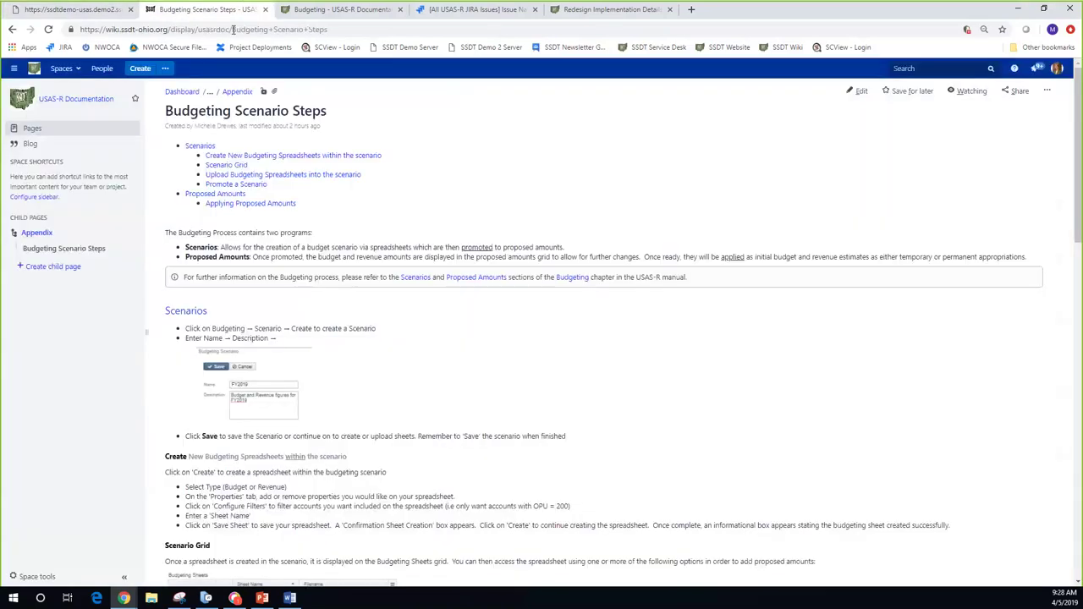
pyautogui.scroll(-2, 384, 144)
pyautogui.scroll(-4, 384, 143)
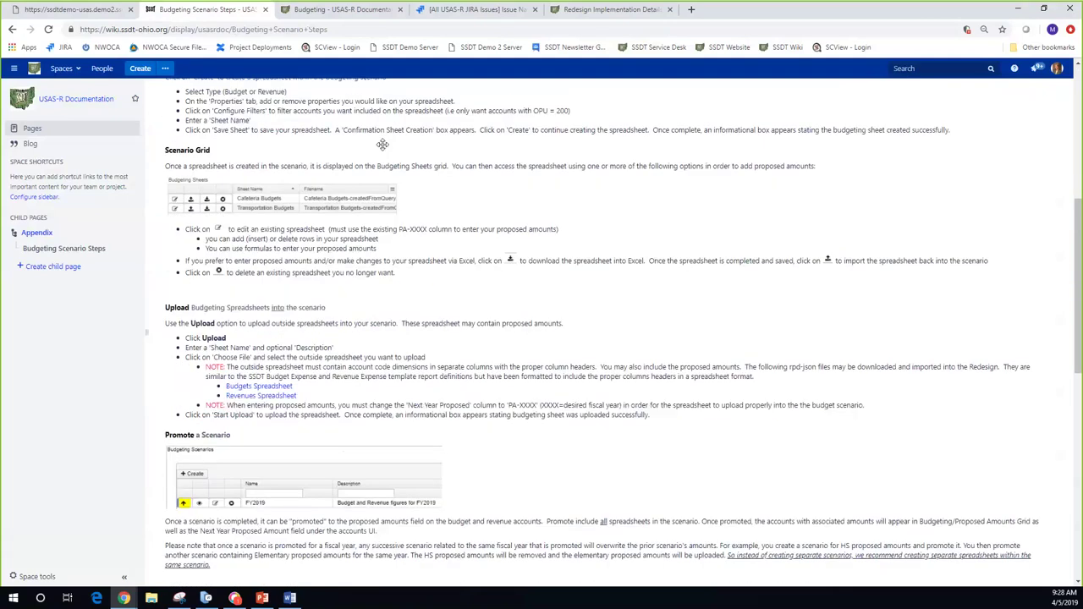
pyautogui.scroll(-1, 382, 144)
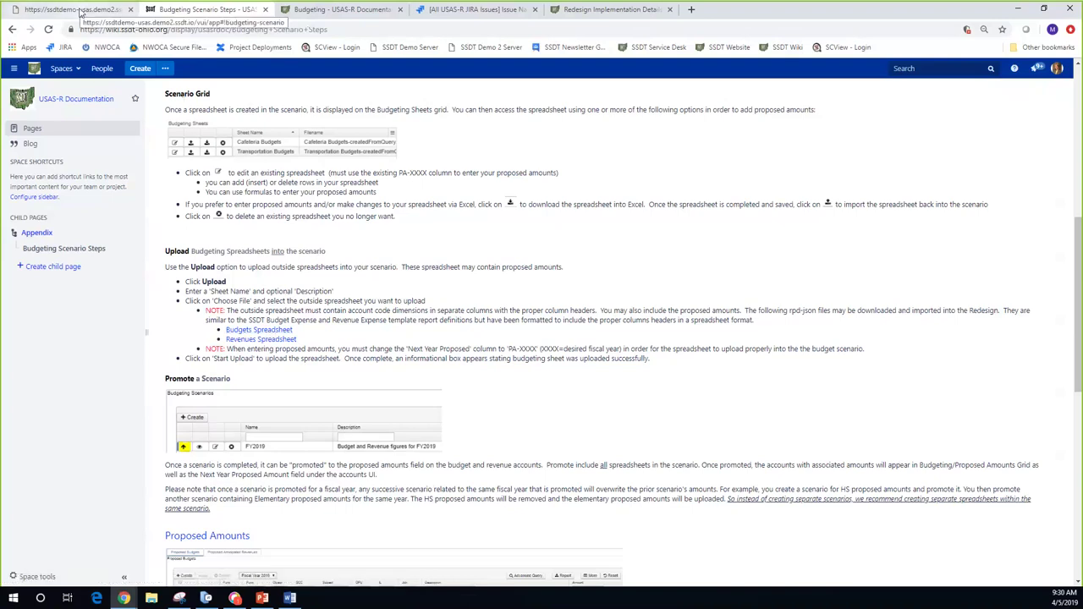
# Step: Close the FY2019 budgeting scenario window in USAS and return to the wiki's instructions on uploading spreadsheets
pyautogui.click(82, 10)
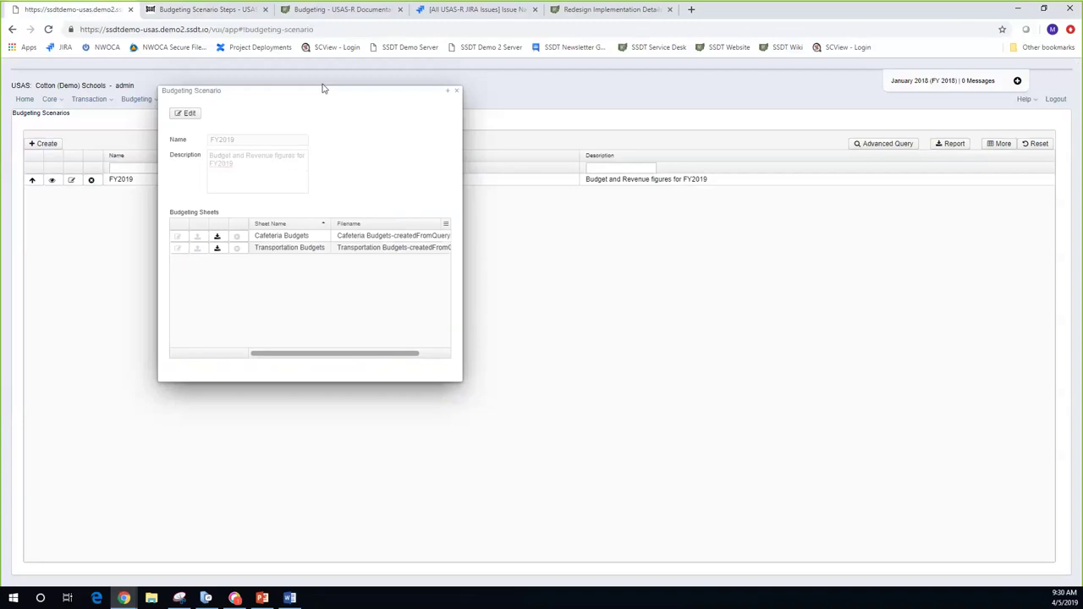
pyautogui.click(456, 93)
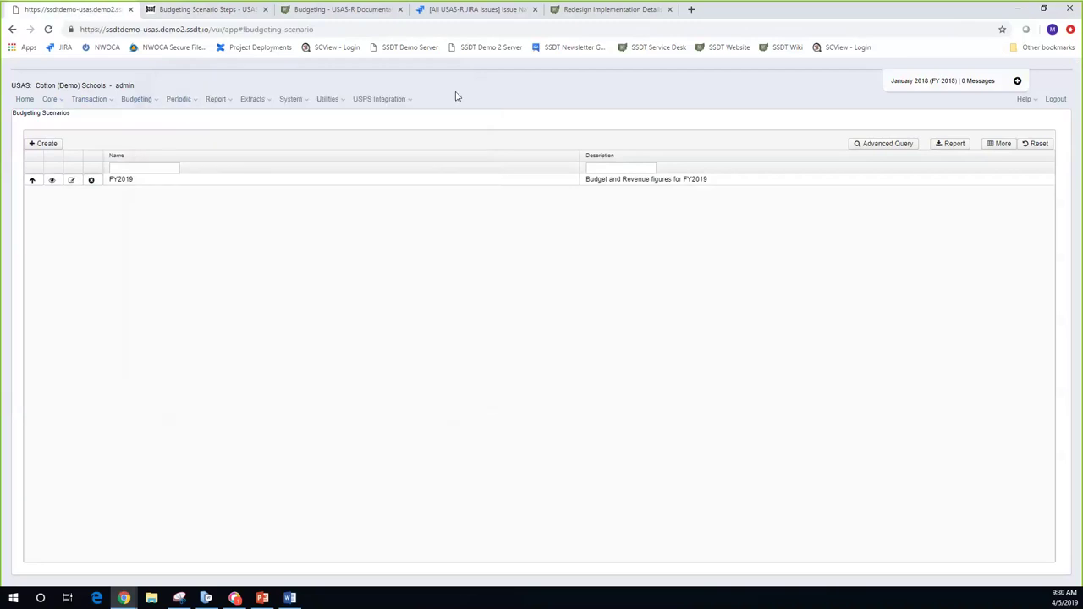
pyautogui.click(196, 10)
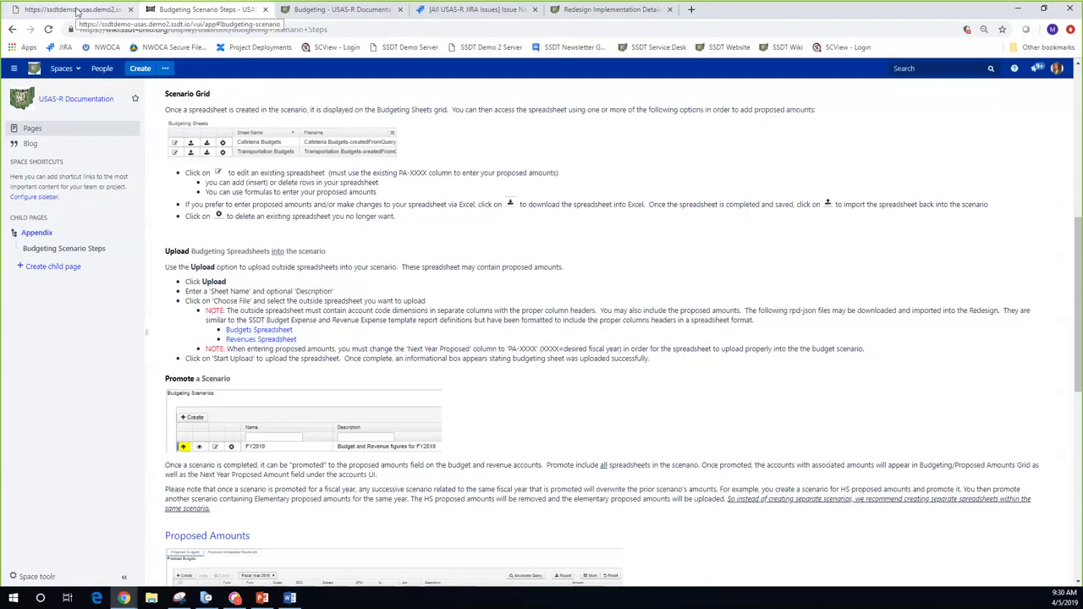
# Step: Switch to USAS, open the Budgets Worksheet report from the Report Manager and review its selected properties
pyautogui.click(76, 10)
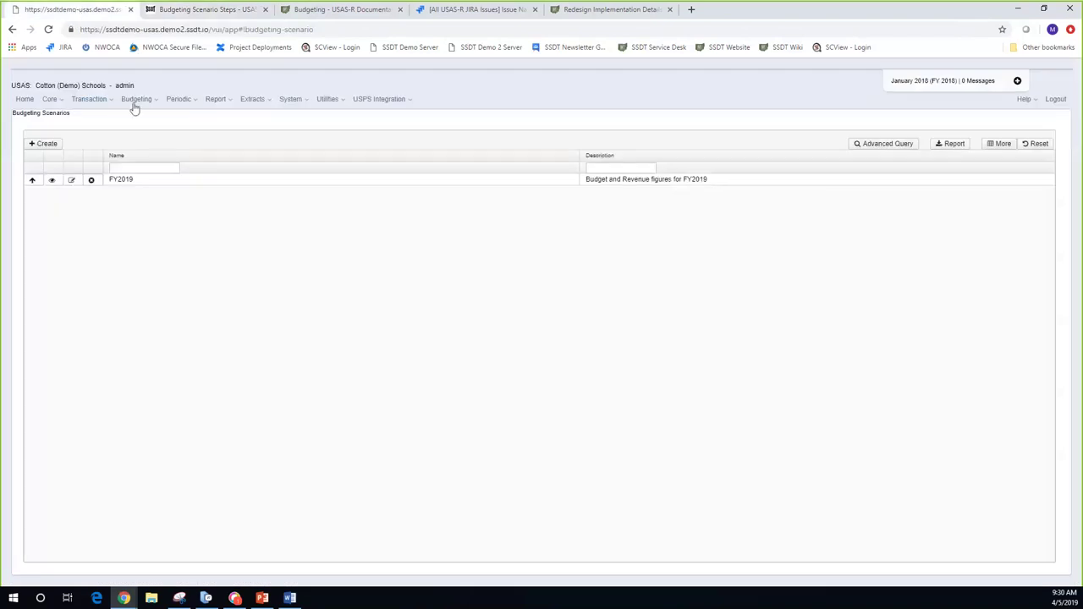
pyautogui.click(218, 102)
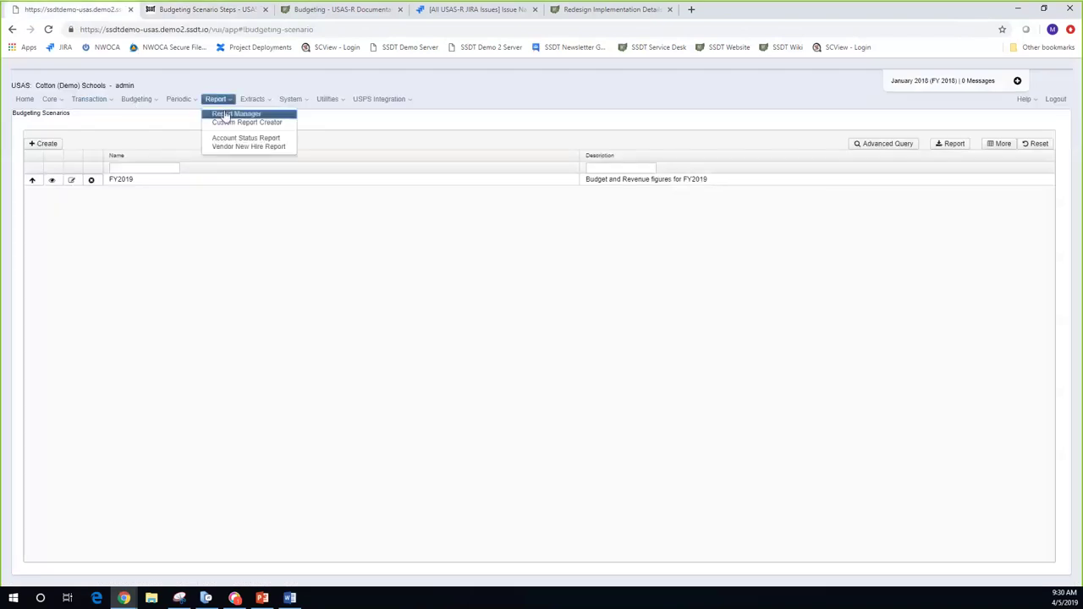
pyautogui.click(225, 115)
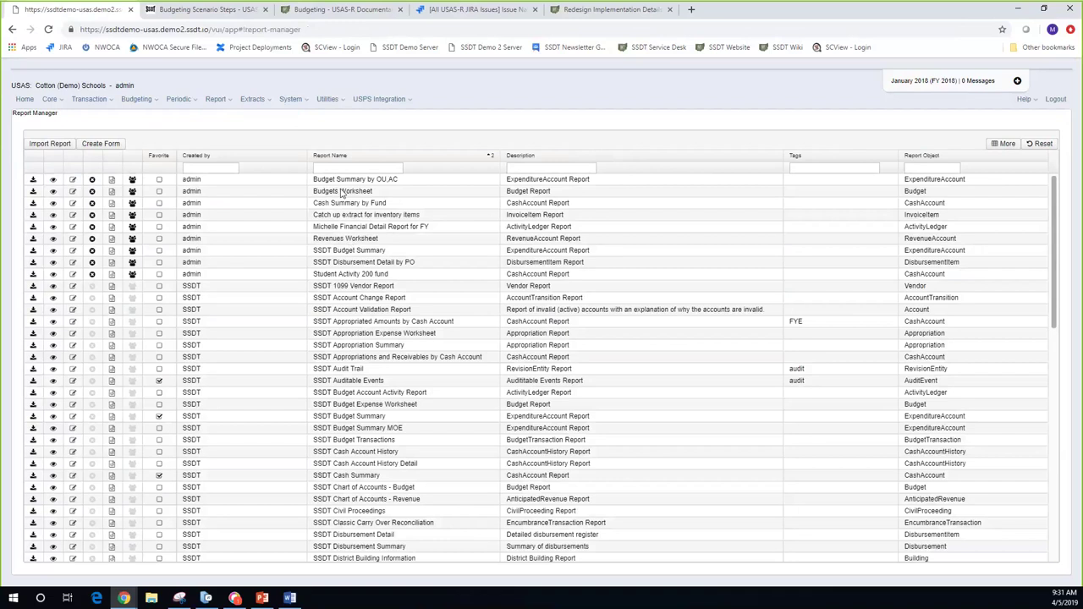
pyautogui.click(52, 193)
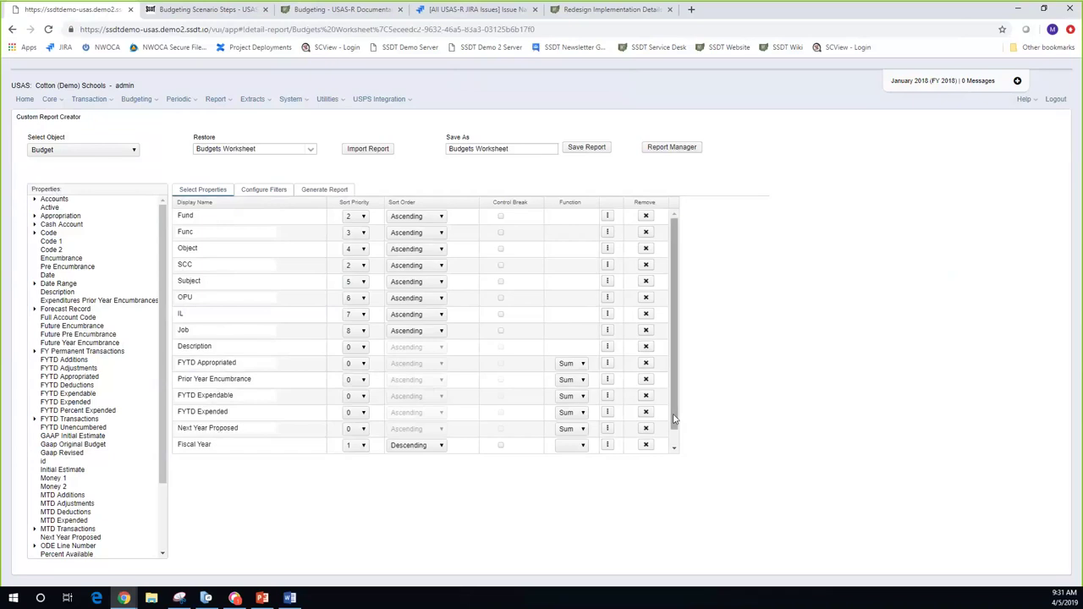
pyautogui.scroll(-1, 674, 418)
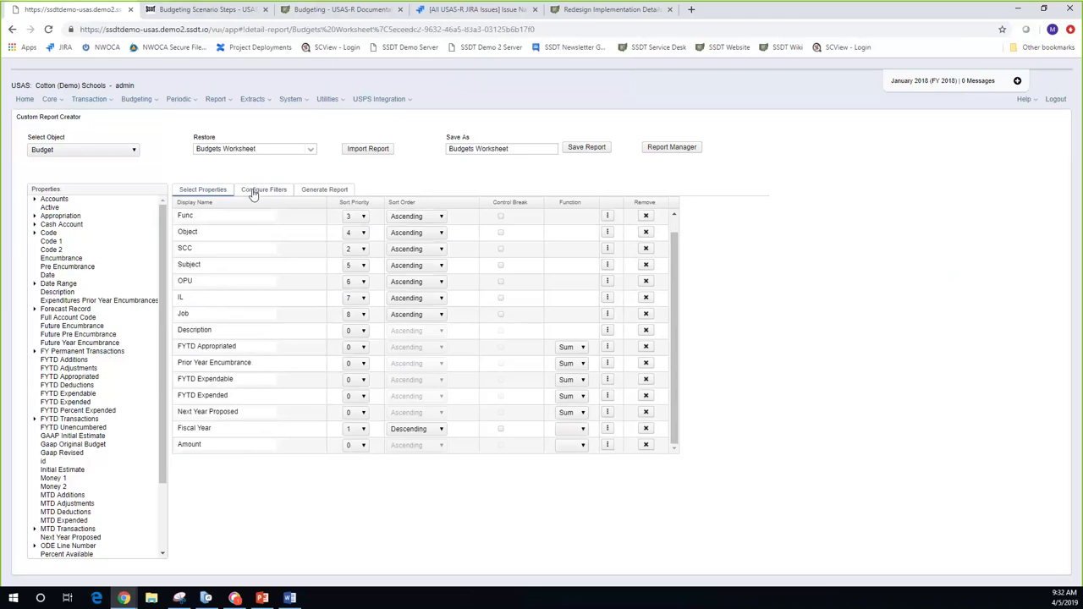
# Step: Generate the Budgets Worksheet report as Excel-Data with filter name HS PRIN and save it as Budgets Worksheet (2) in Downloads
pyautogui.click(336, 191)
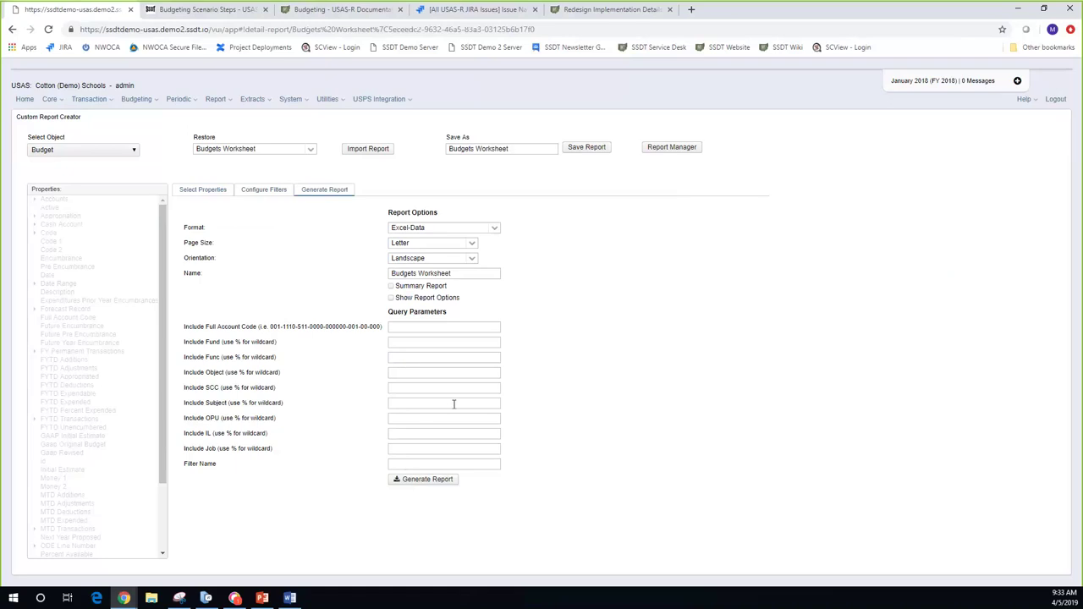
pyautogui.click(423, 464)
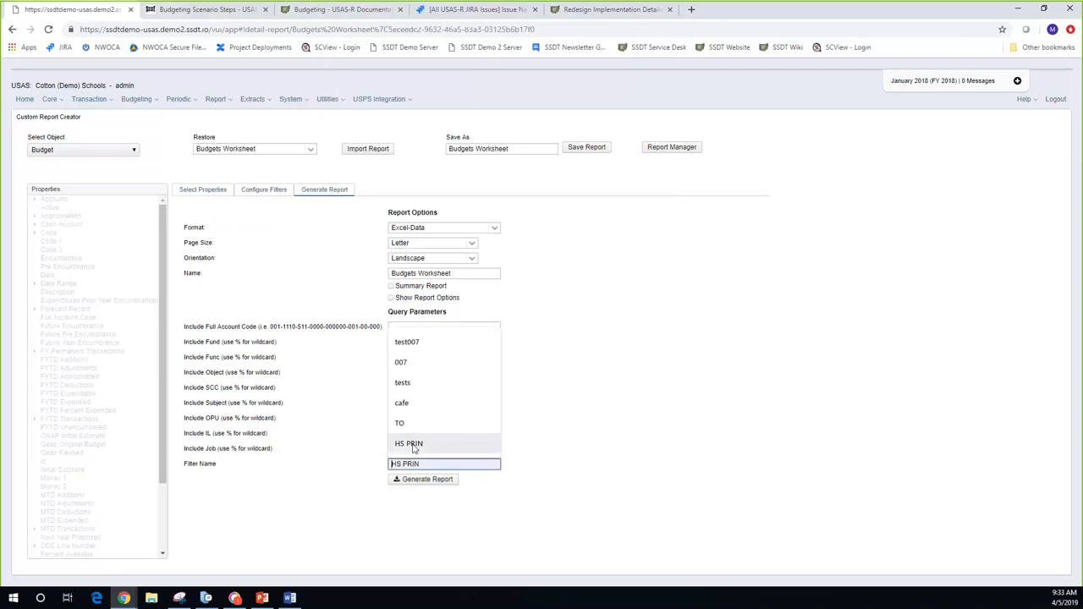
pyautogui.click(413, 444)
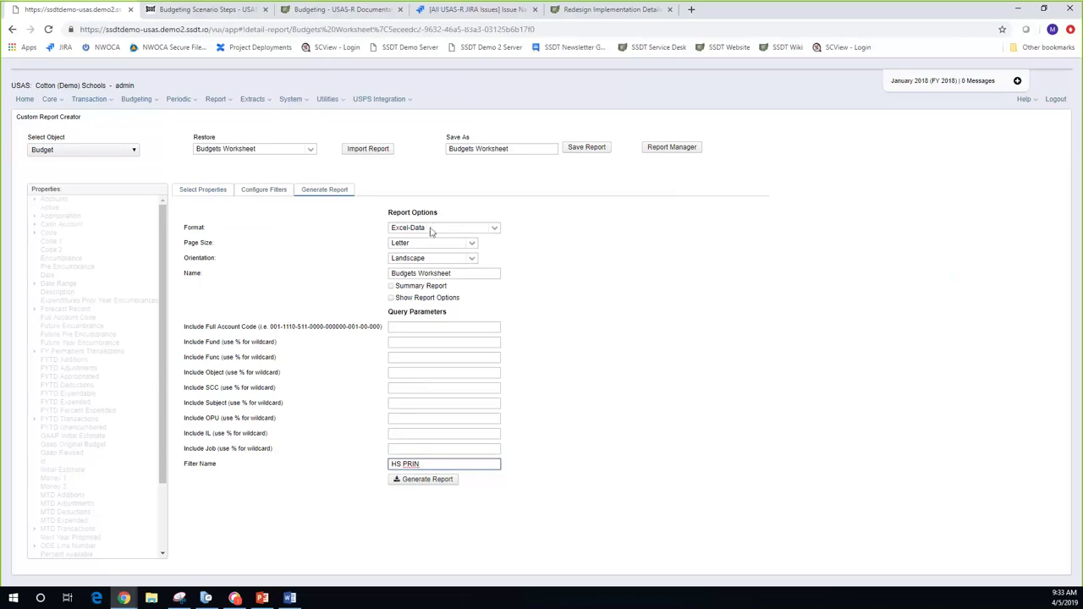
pyautogui.click(434, 482)
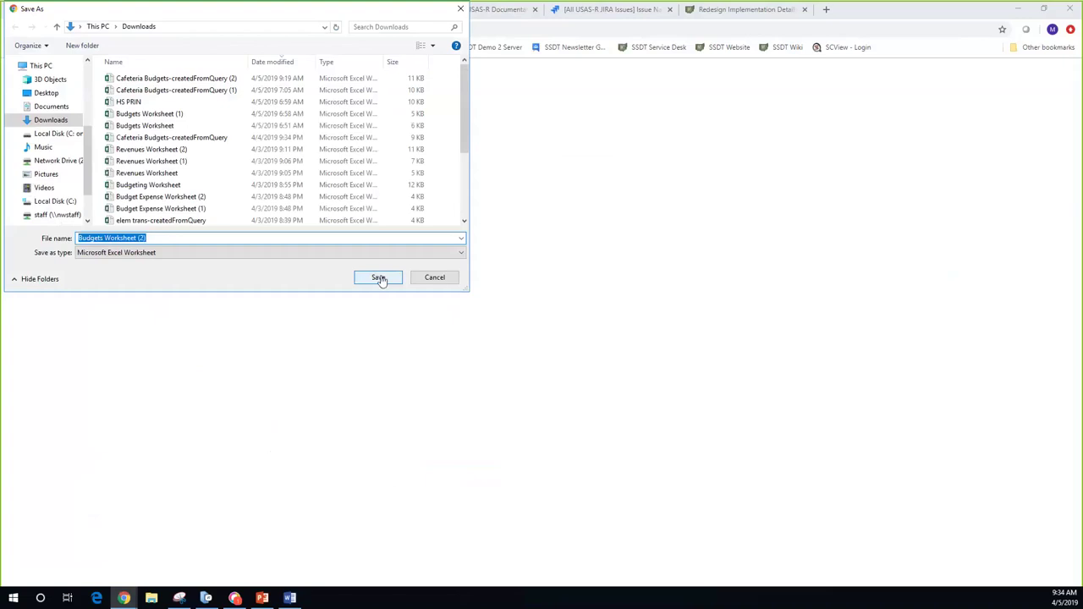
pyautogui.click(379, 279)
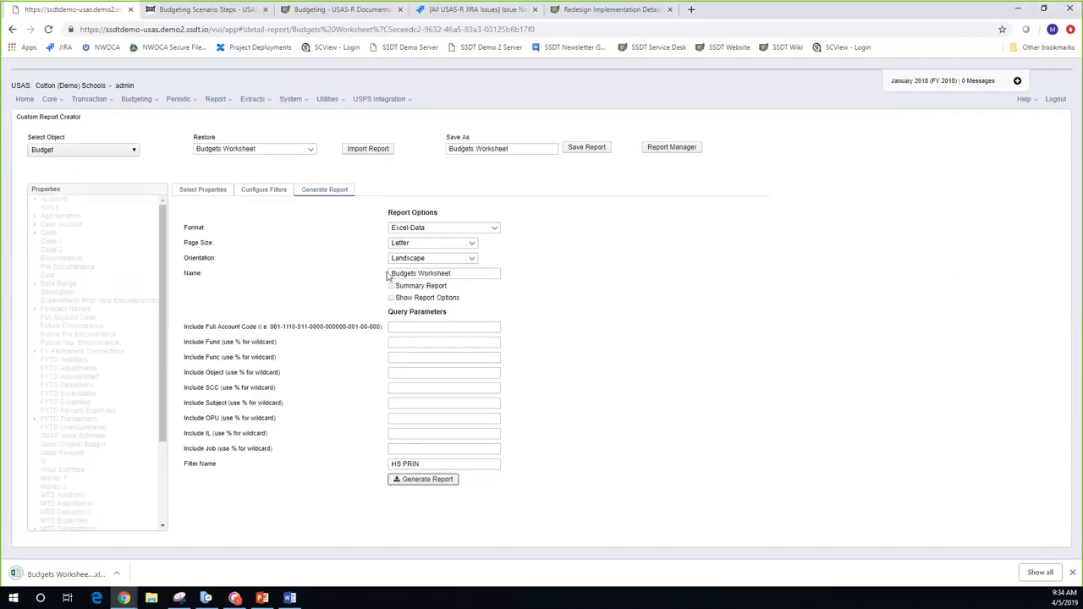
# Step: Open the downloaded Budgets Worksheet (2) in Excel for editing and auto-fit the width of all its columns
pyautogui.click(49, 575)
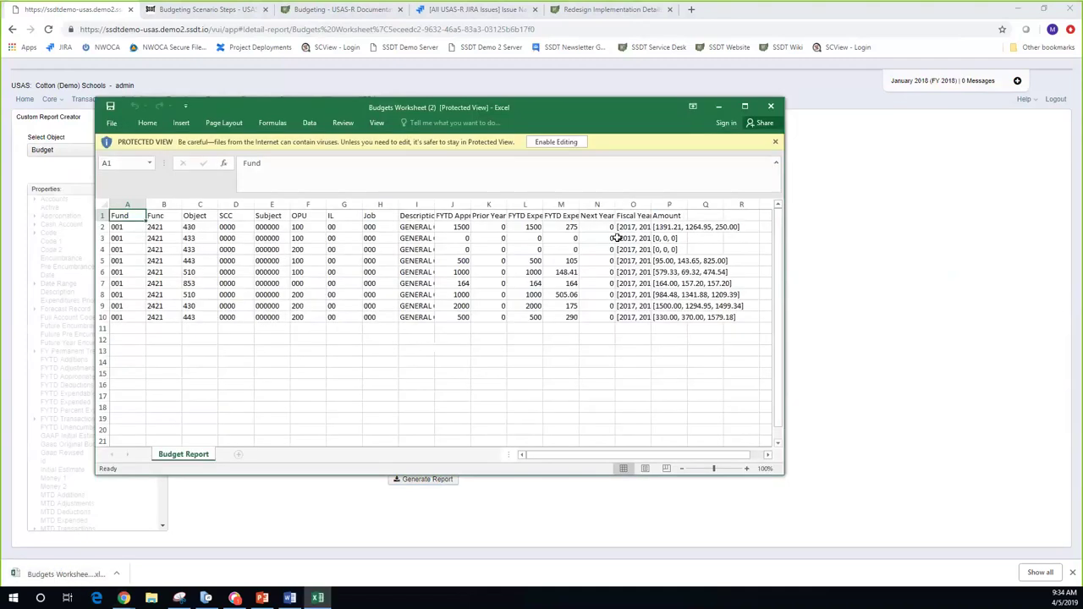
pyautogui.click(557, 143)
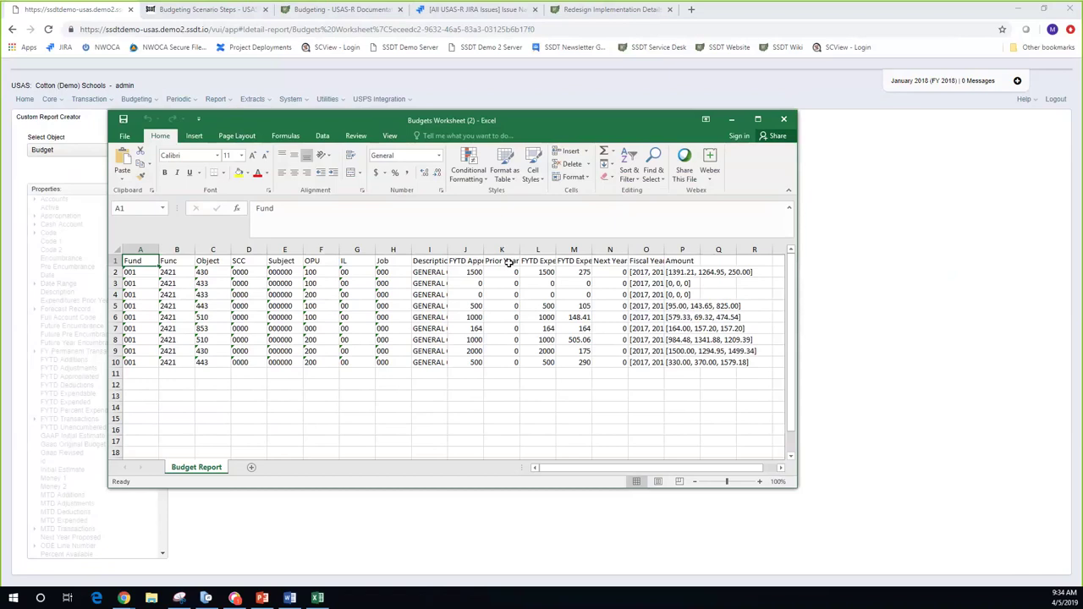
pyautogui.doubleClick(664, 249)
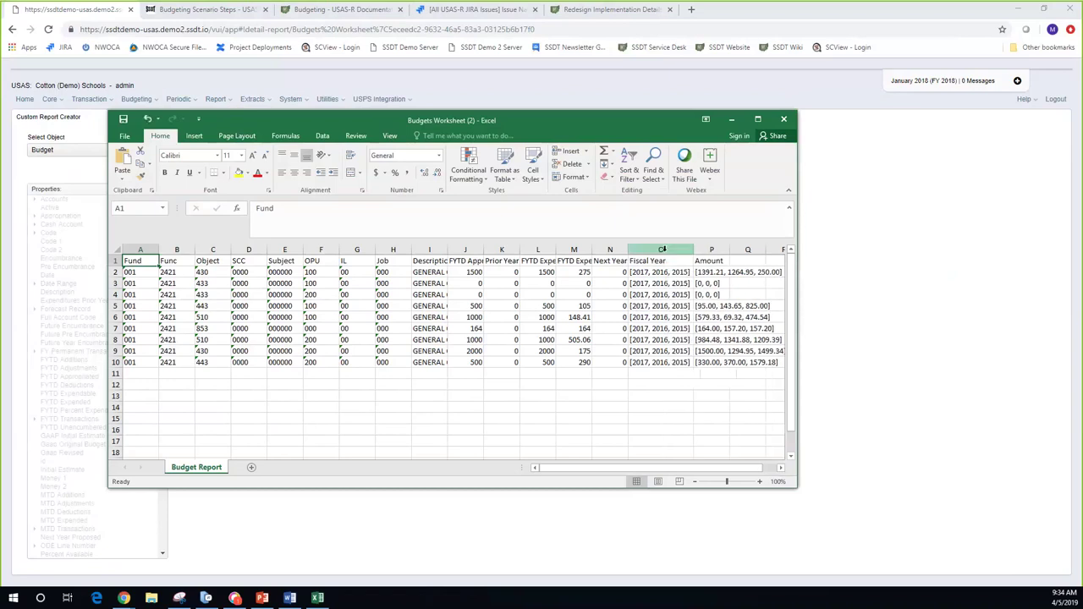
pyautogui.click(122, 249)
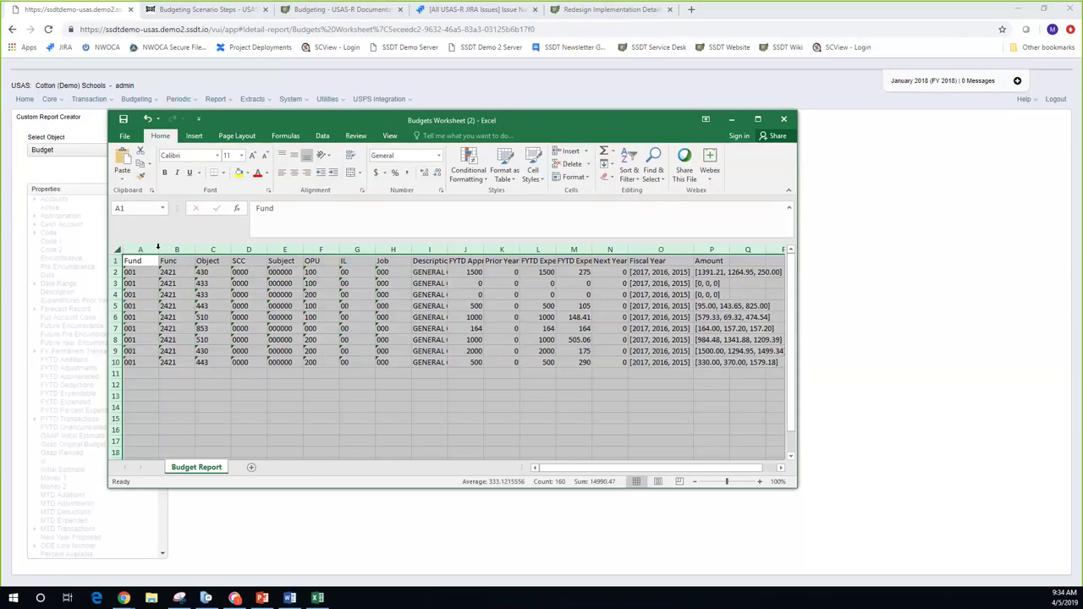
pyautogui.doubleClick(157, 250)
pyautogui.moveTo(583, 468); pyautogui.dragTo(760, 474)
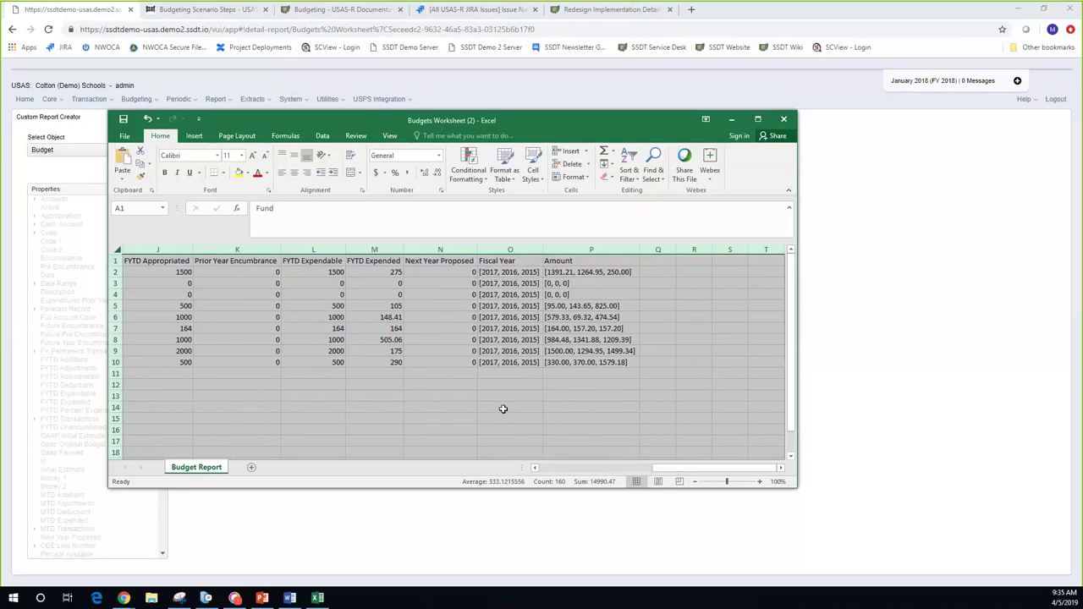
pyautogui.moveTo(664, 468)
pyautogui.mouseDown()
pyautogui.moveTo(598, 471)
pyautogui.moveTo(664, 470)
pyautogui.mouseUp()
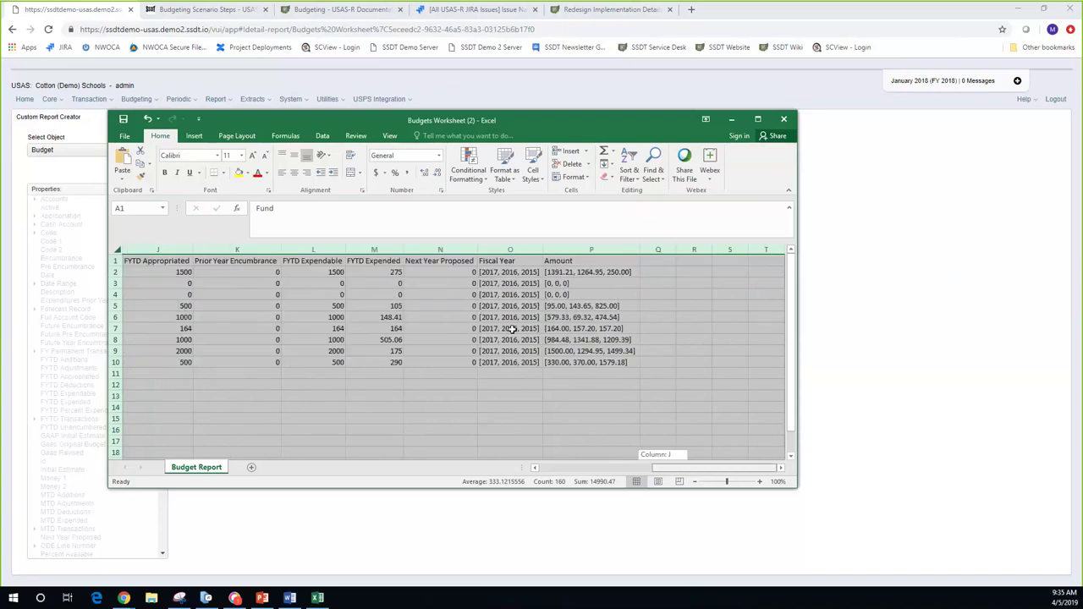
# Step: Rename header cell N1 to PA-2019 and fill N2:N10 with the proposed amount 5000
pyautogui.click(442, 261)
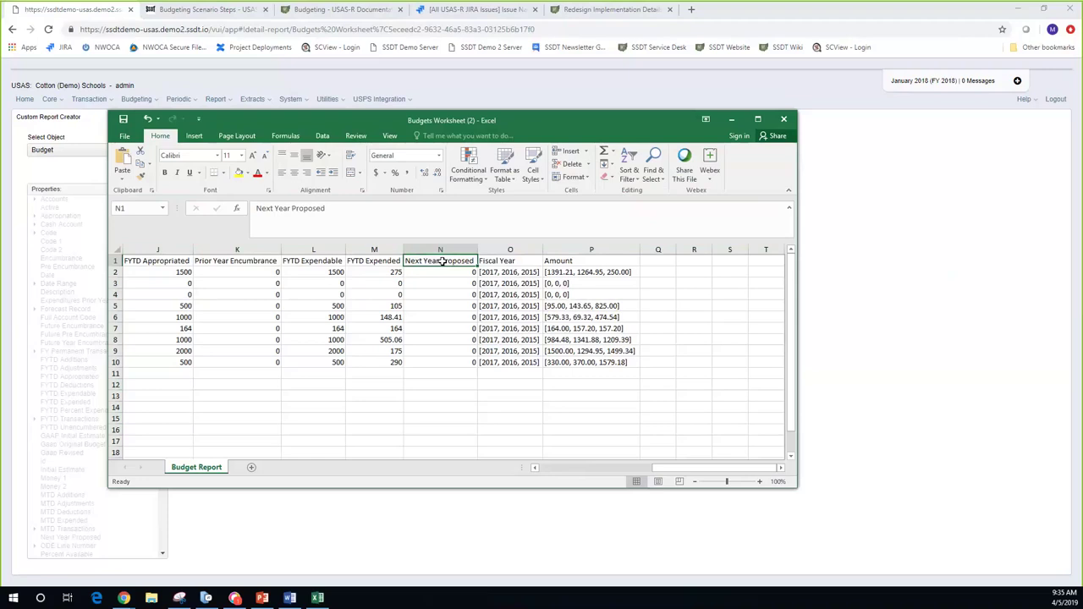
pyautogui.write('PA-2019')
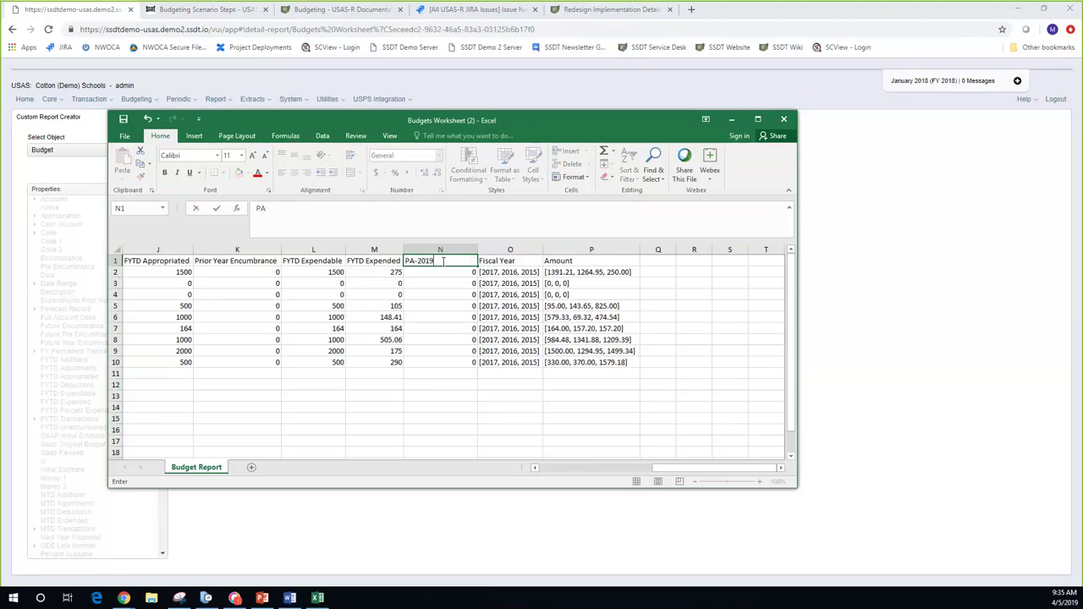
pyautogui.click(439, 273)
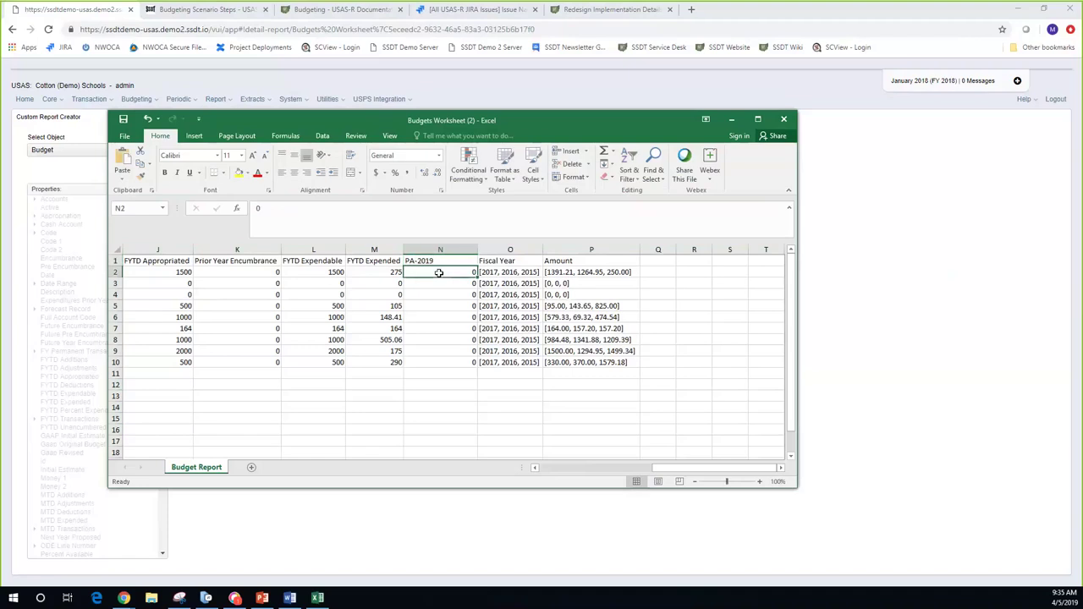
pyautogui.write('5000')
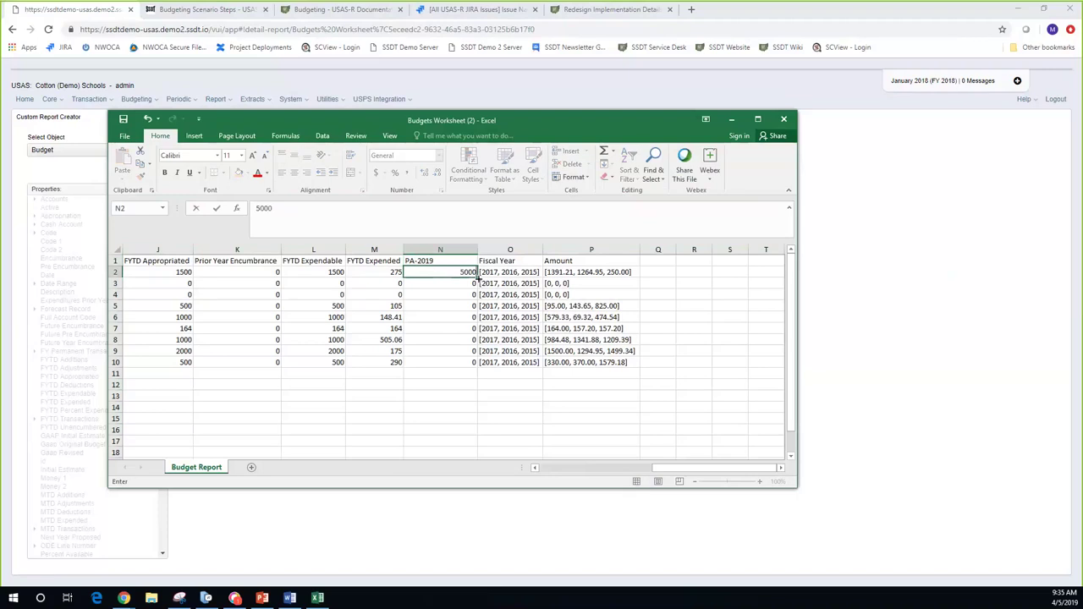
pyautogui.moveTo(477, 278); pyautogui.dragTo(478, 369)
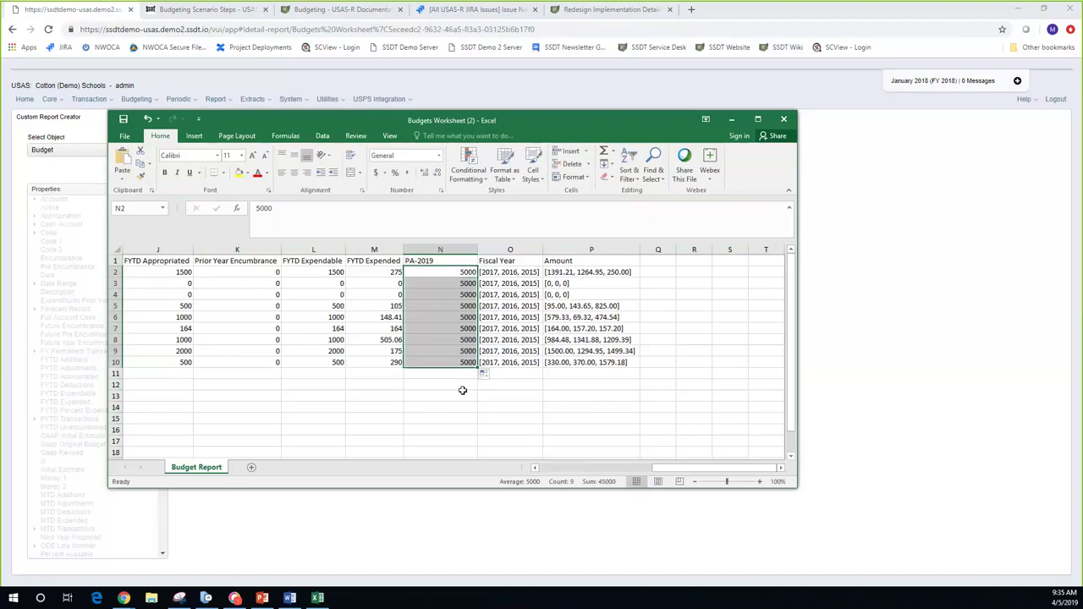
pyautogui.click(462, 392)
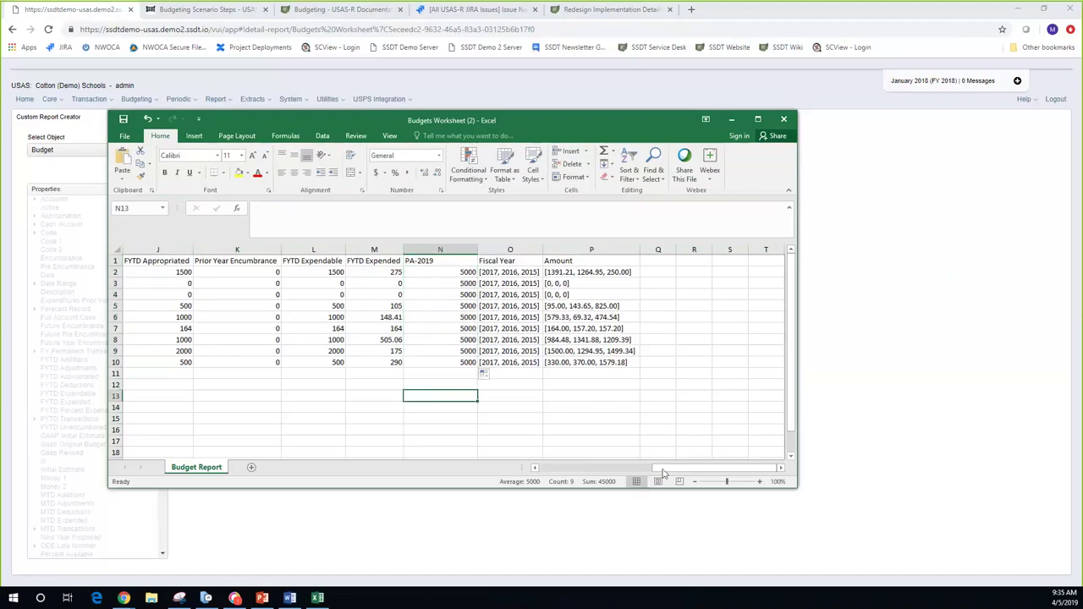
# Step: Save the workbook and switch back to USAS to open the FY2019 budgeting scenario for editing
pyautogui.moveTo(664, 474); pyautogui.dragTo(546, 472)
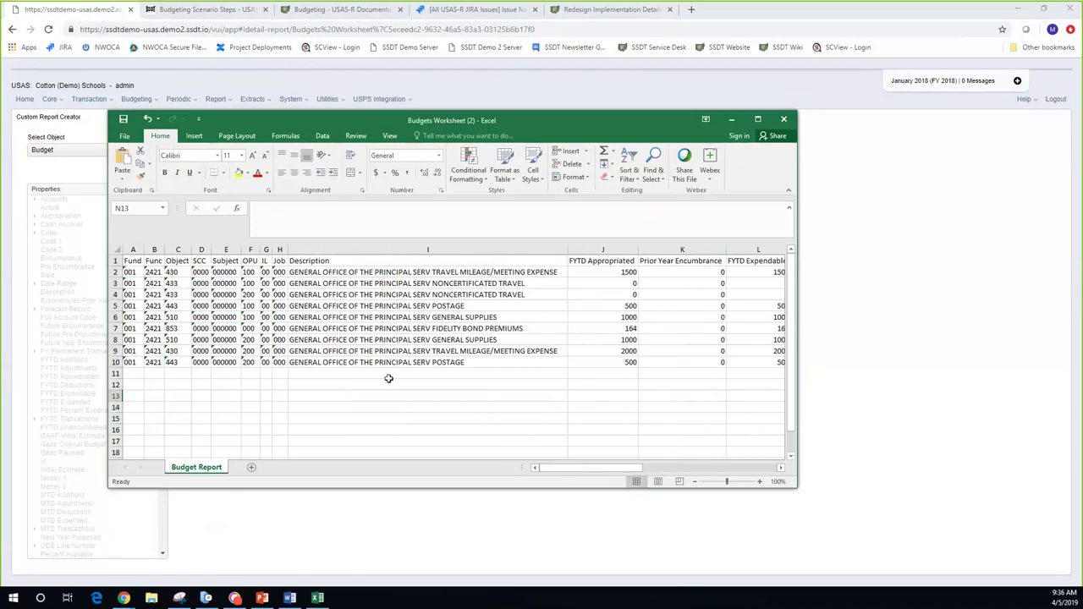
pyautogui.click(123, 120)
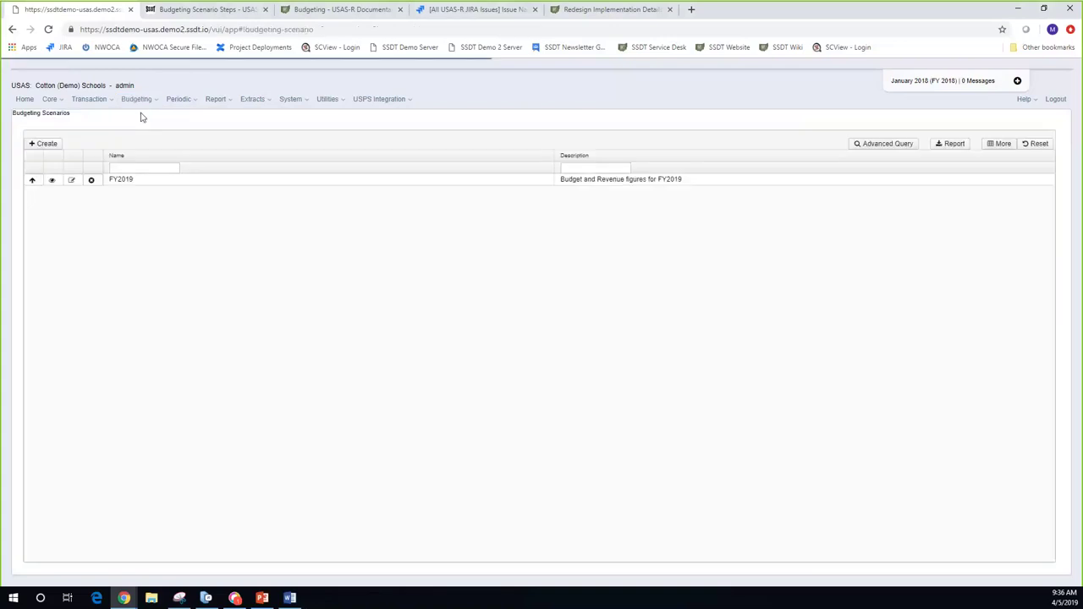
pyautogui.click(73, 181)
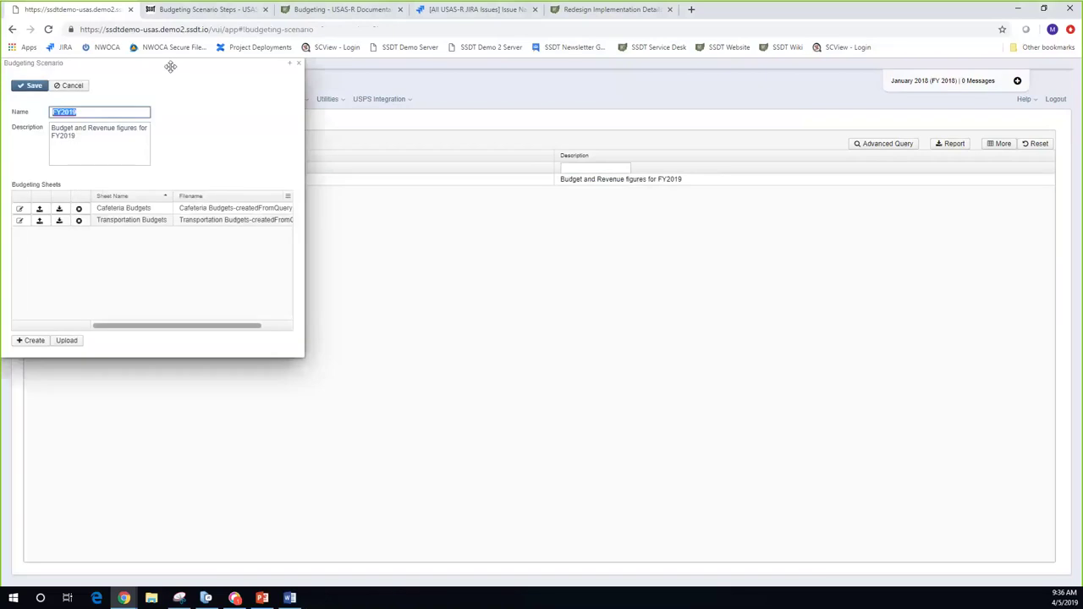
pyautogui.moveTo(170, 66); pyautogui.dragTo(287, 73)
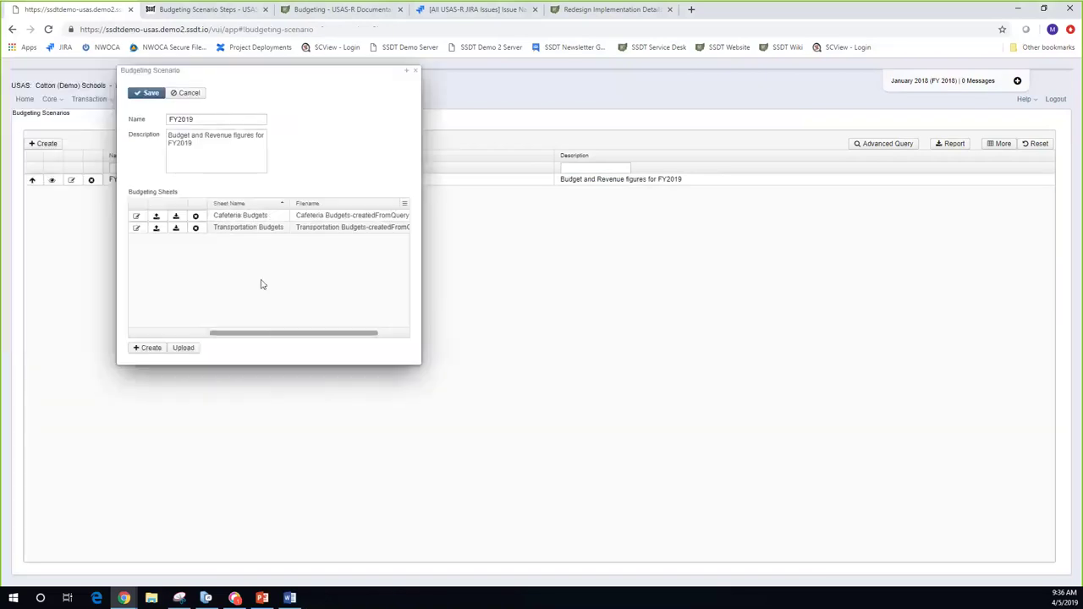
# Step: Upload Budgets Worksheet (2) from Downloads into the scenario as a sheet named HS Principal Accounts
pyautogui.click(185, 348)
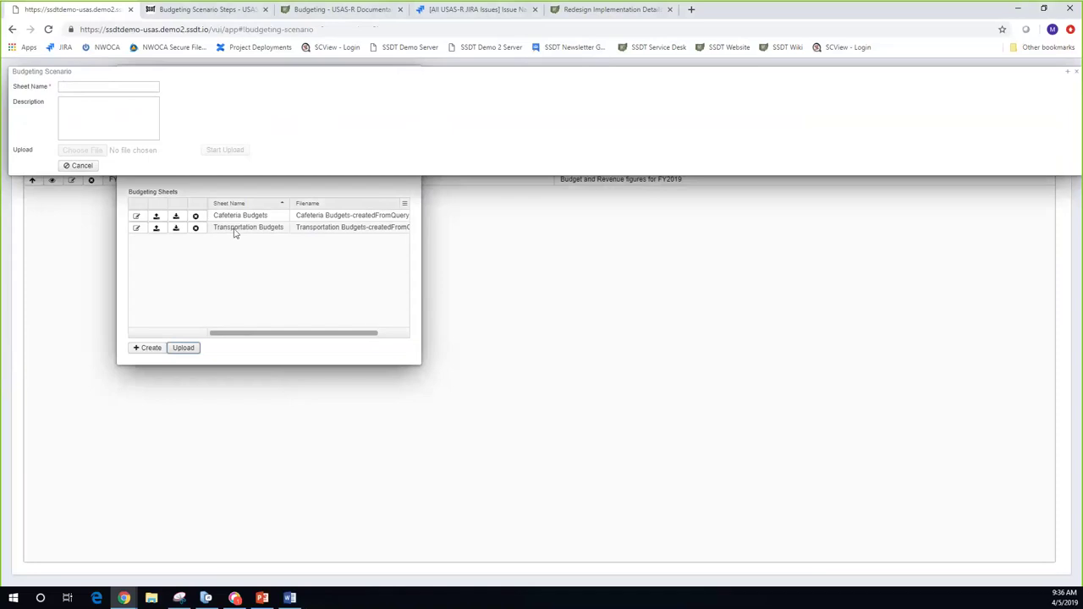
pyautogui.click(80, 87)
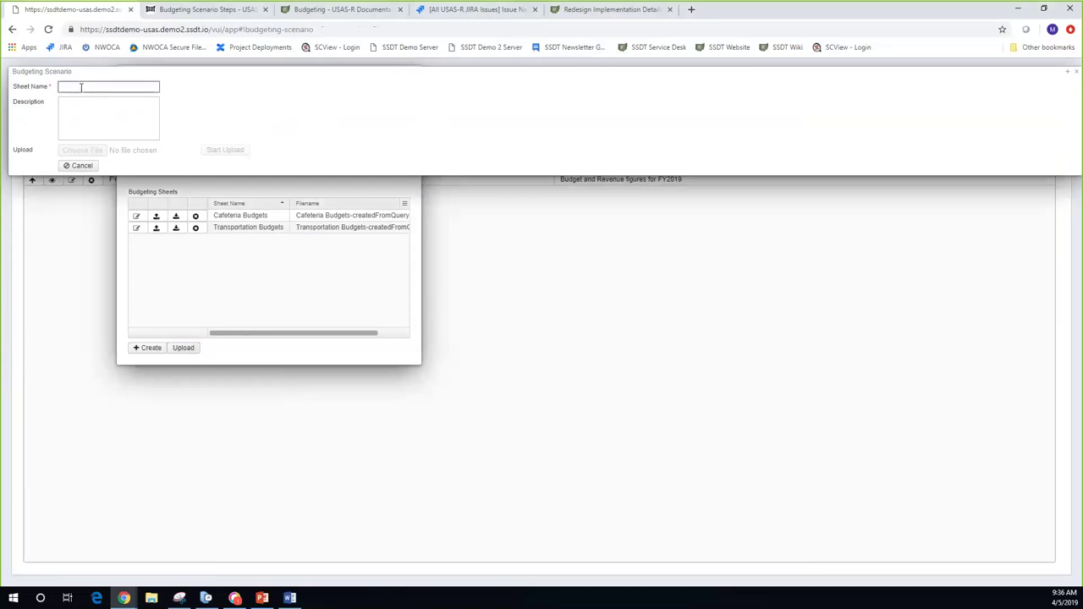
pyautogui.write('HS Principal Accounts')
pyautogui.press('Tab')
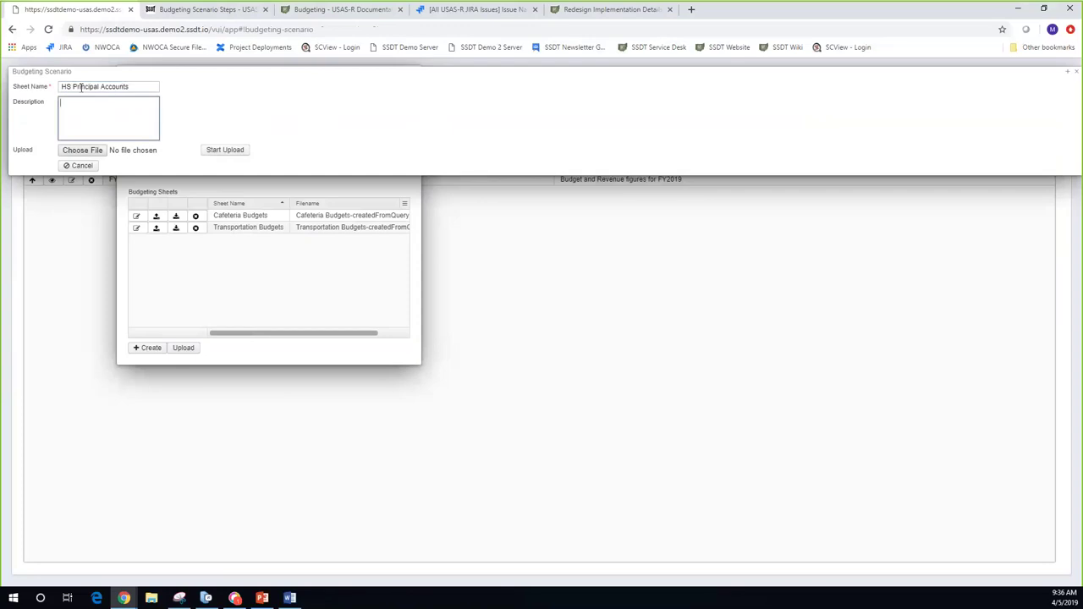
pyautogui.click(82, 151)
pyautogui.click(145, 79)
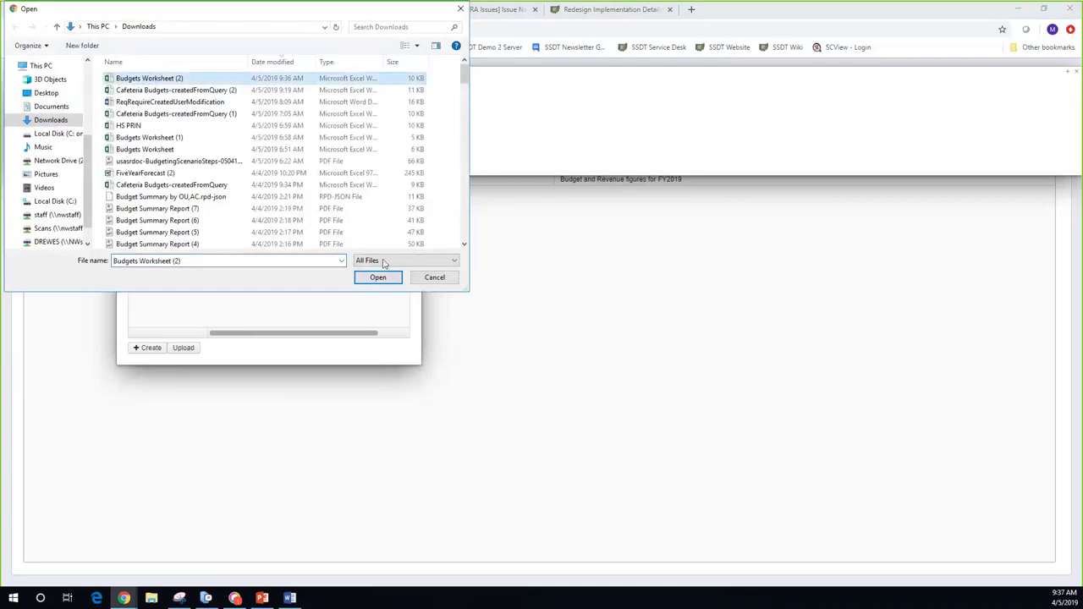
pyautogui.click(379, 277)
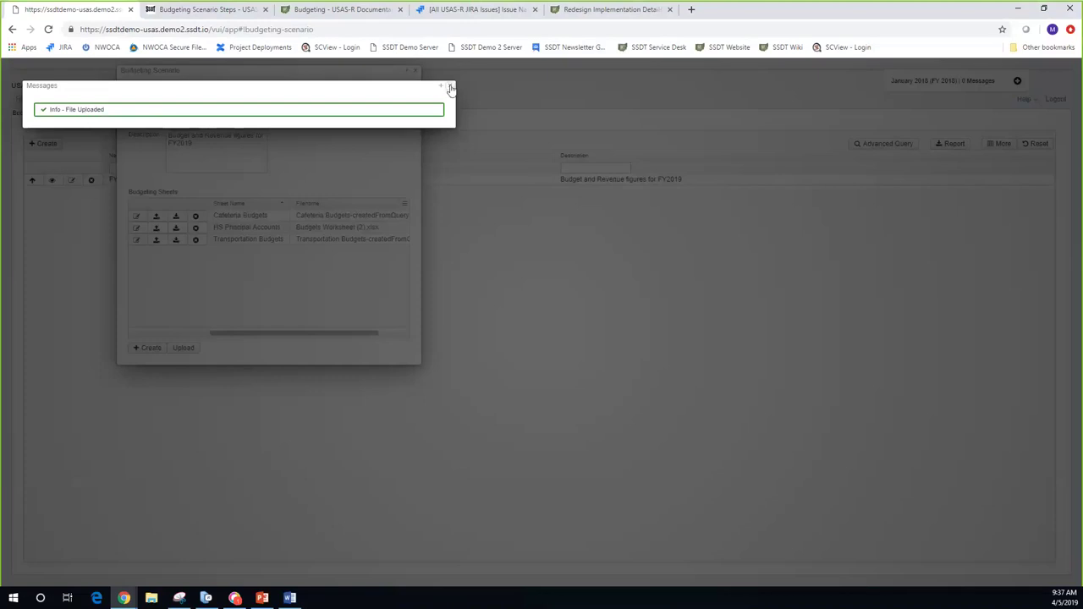
pyautogui.click(451, 88)
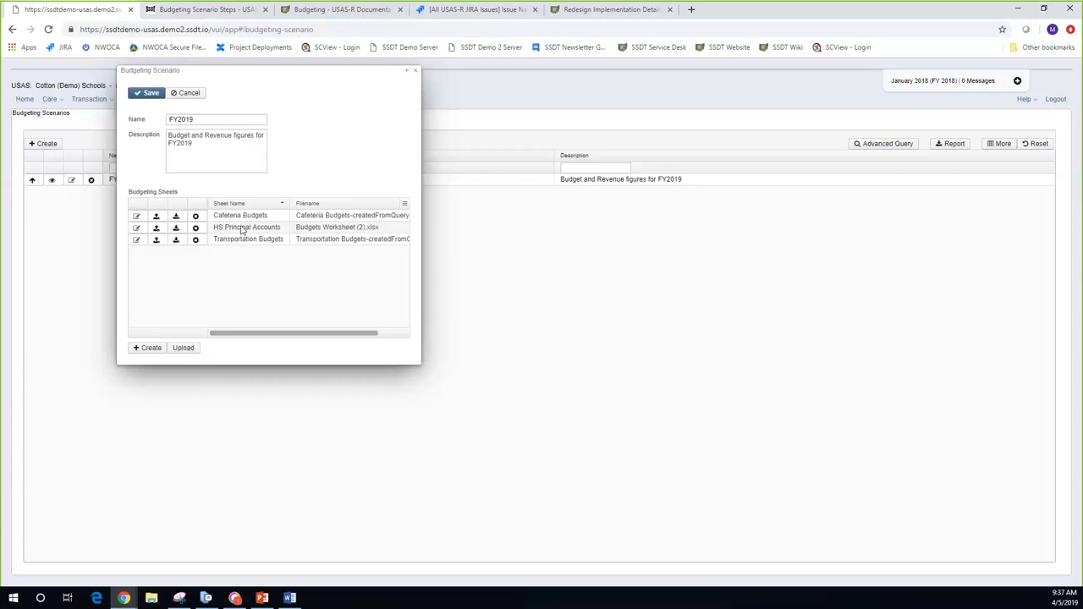
# Step: Open the HS Principal Accounts sheet to check its PA-2019, fiscal year and amount columns, and leave it without accepting changes
pyautogui.click(138, 228)
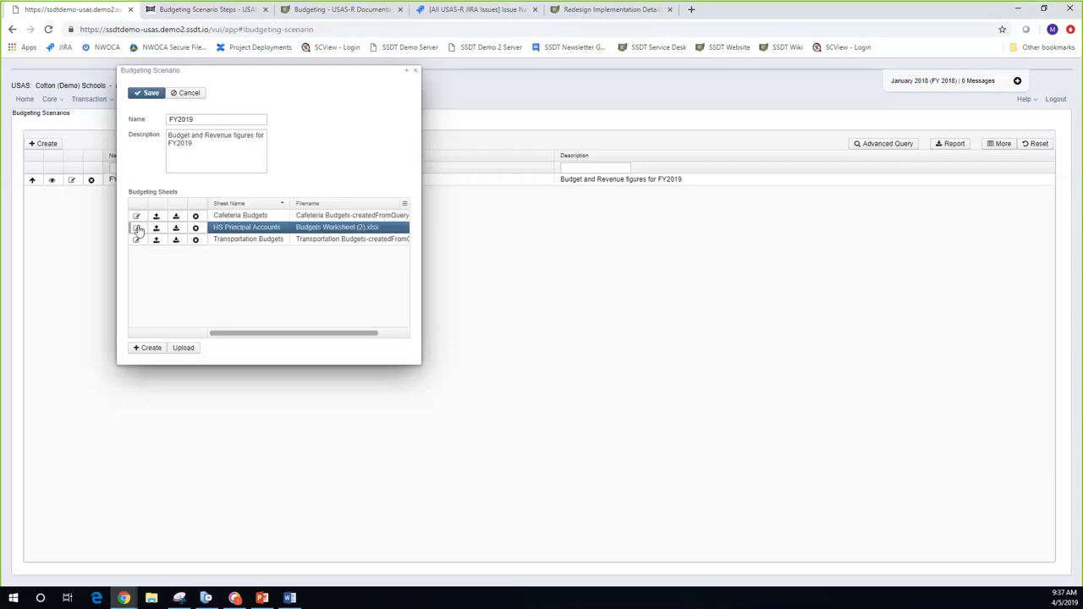
pyautogui.click(138, 229)
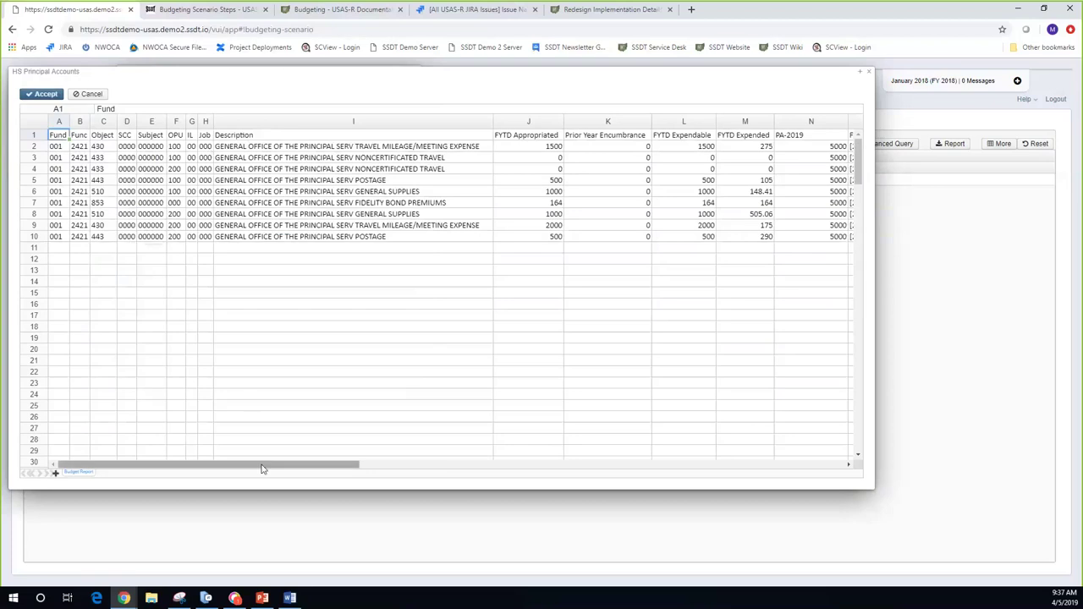
pyautogui.moveTo(261, 469); pyautogui.dragTo(343, 476)
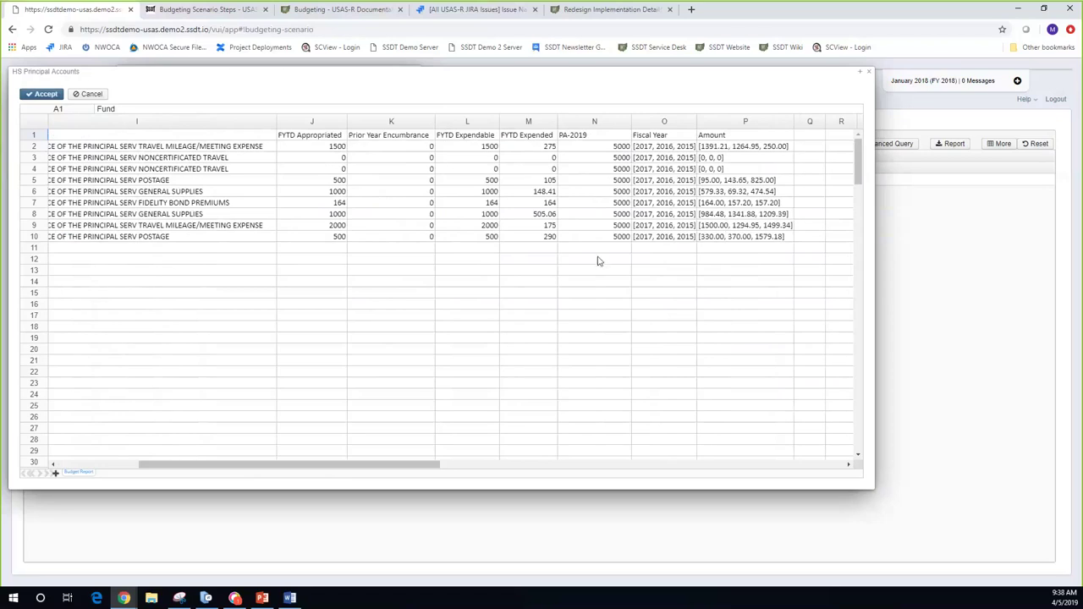
pyautogui.click(93, 94)
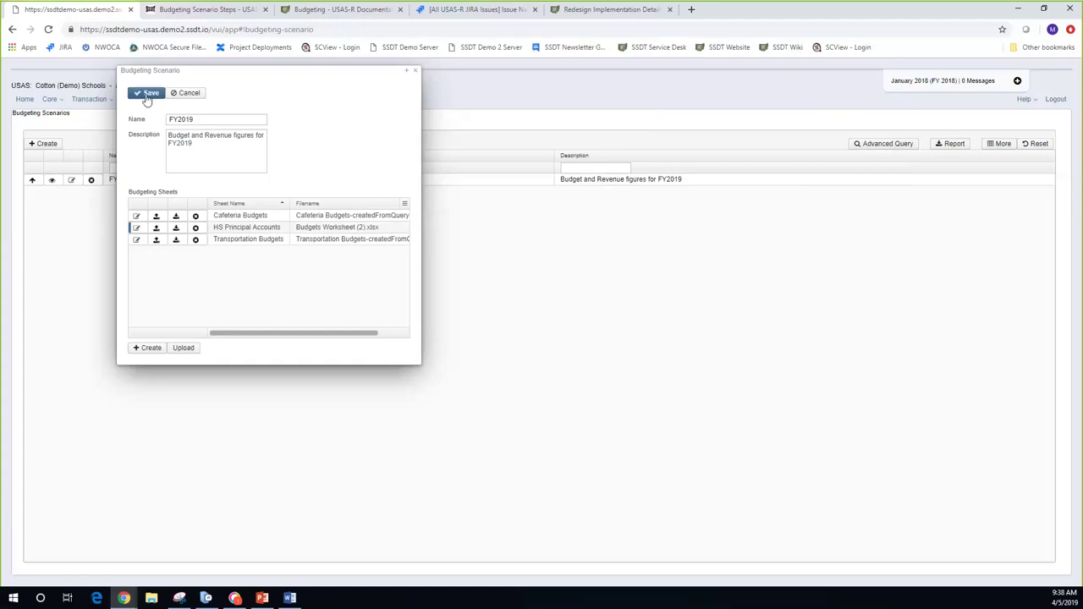
# Step: Save and close the FY2019 budgeting scenario, and promote its entries to proposed amounts
pyautogui.click(147, 95)
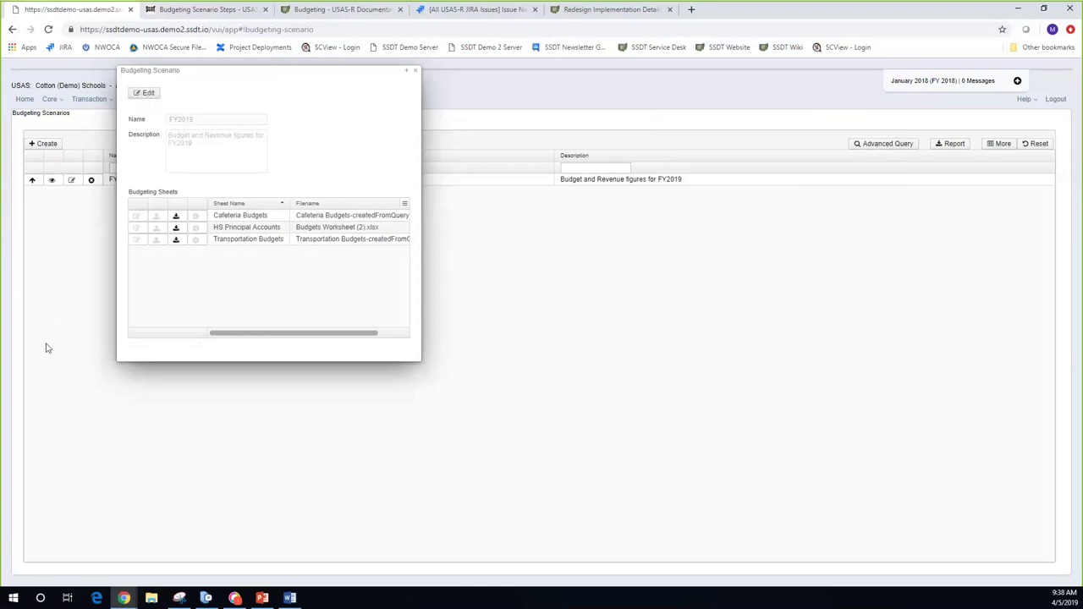
pyautogui.click(416, 71)
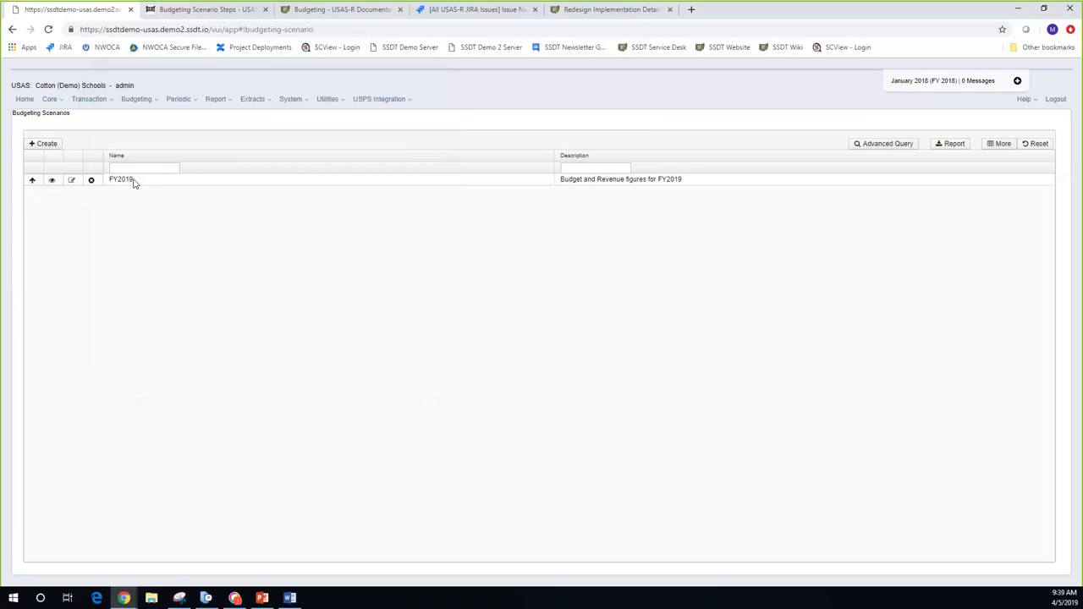
pyautogui.click(32, 183)
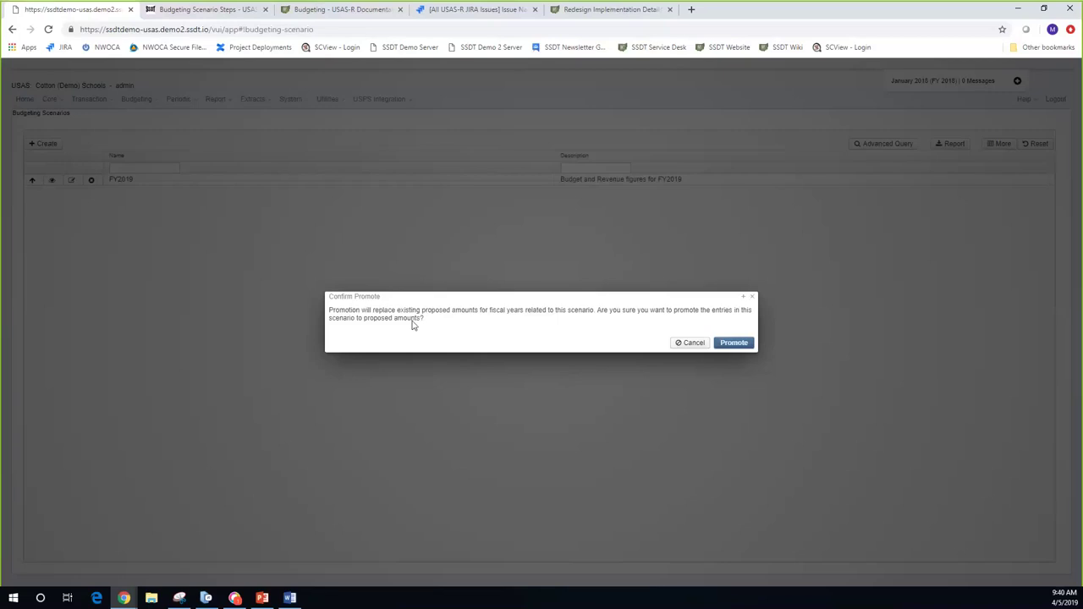
pyautogui.click(733, 343)
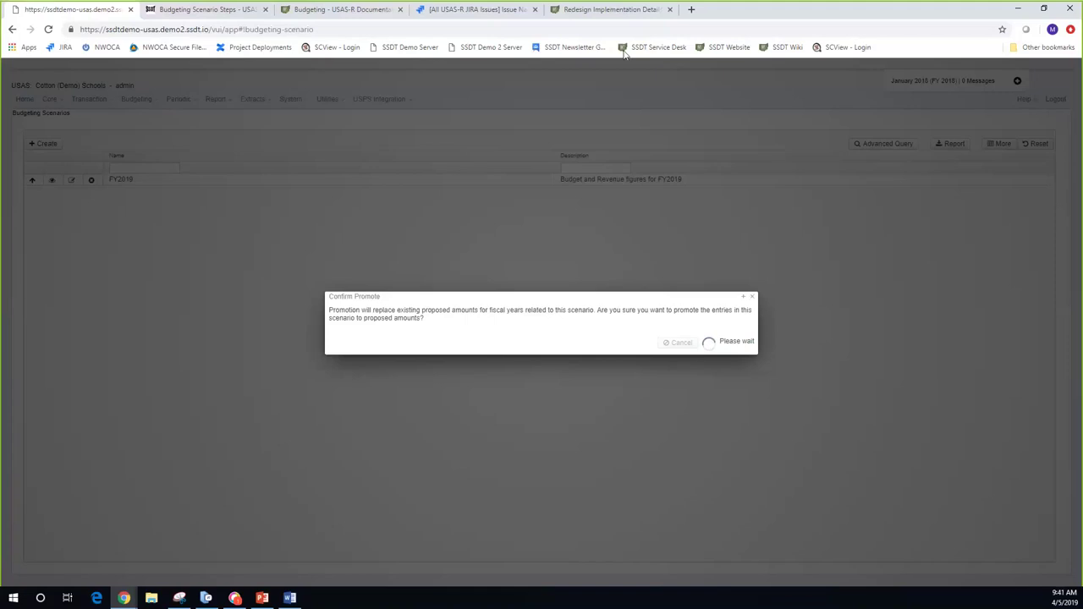
# Step: Check the budgeting issues listed in JIRA, and return to USAS to open the Proposed Amounts
pyautogui.click(448, 10)
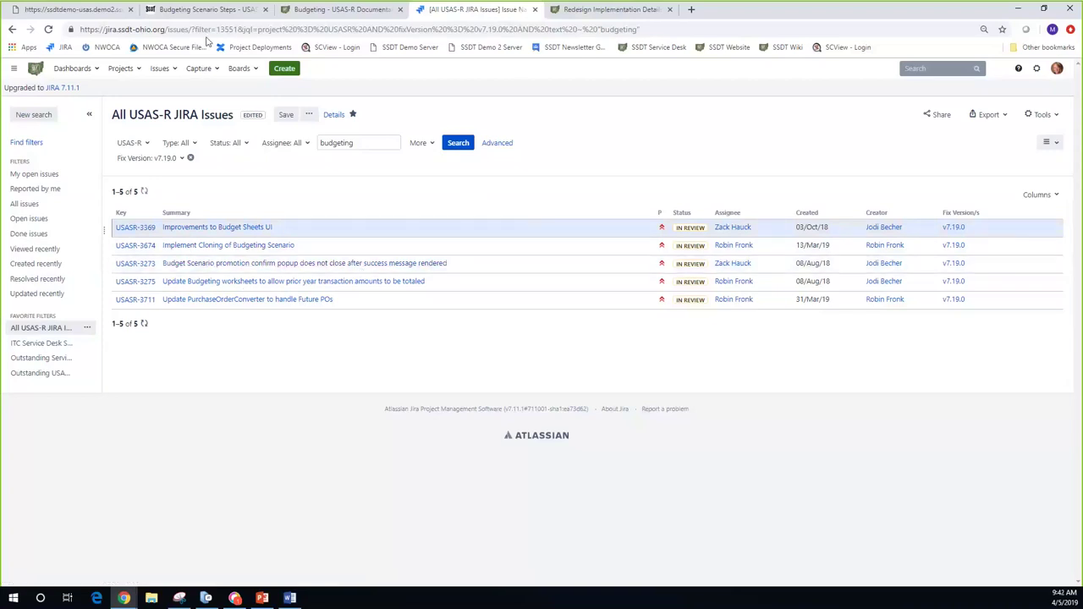
pyautogui.click(65, 10)
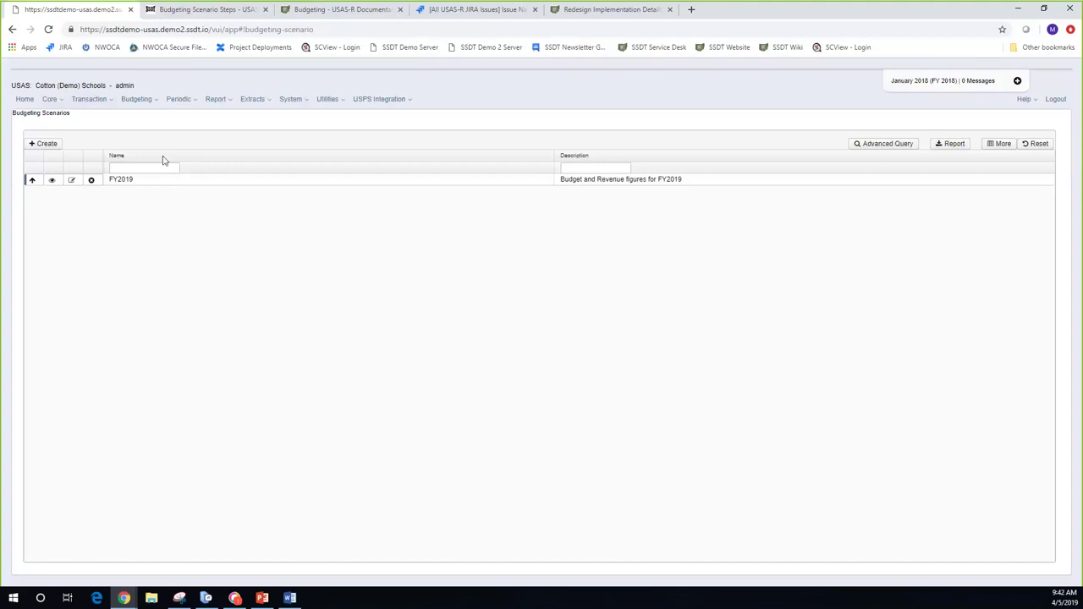
pyautogui.click(151, 101)
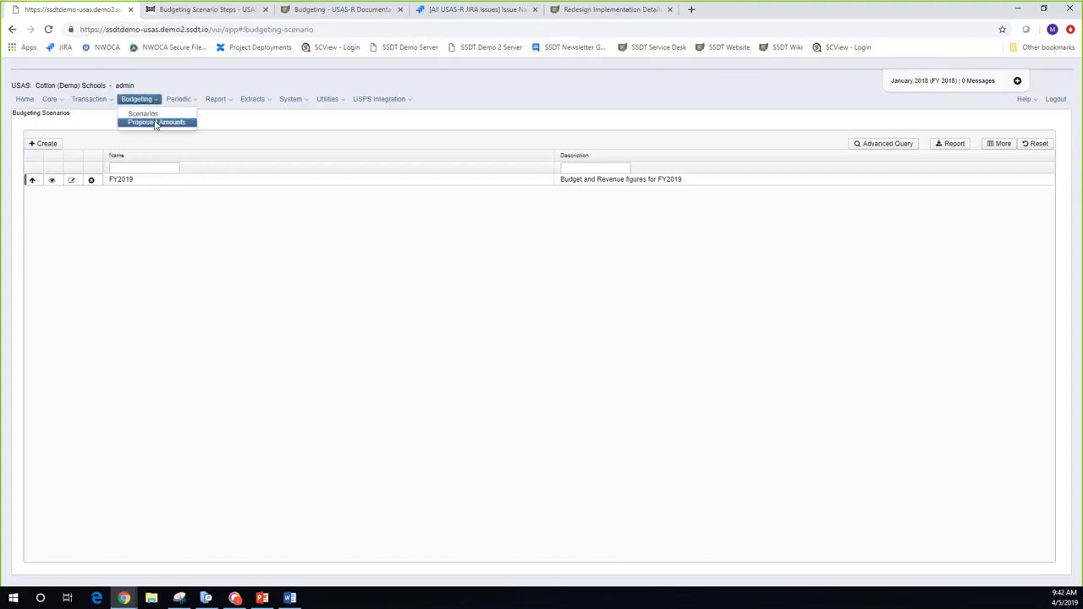
pyautogui.click(156, 123)
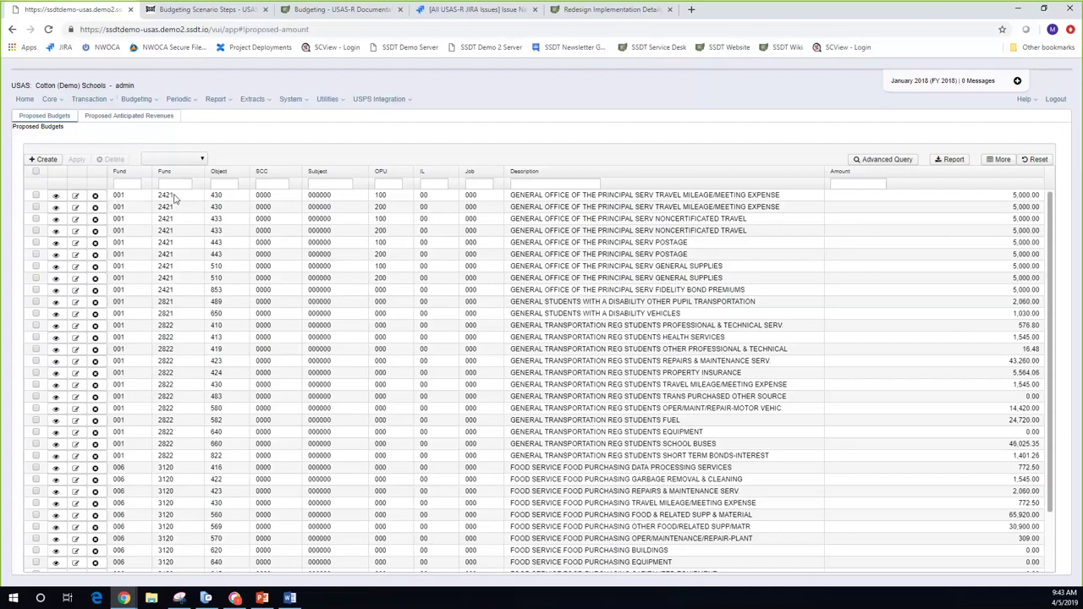
pyautogui.click(75, 197)
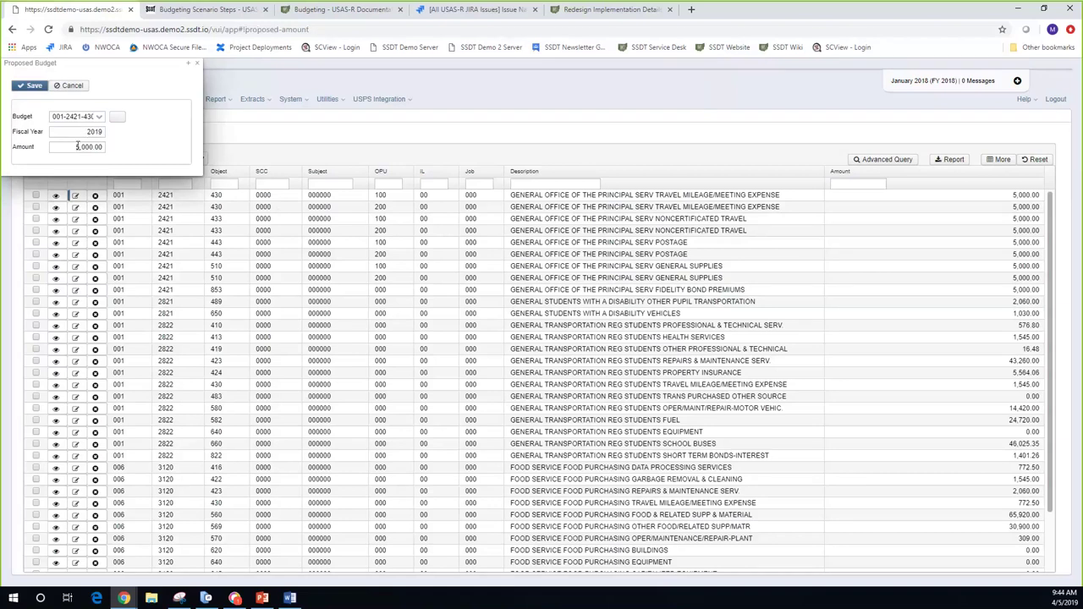
pyautogui.click(77, 146)
pyautogui.hotkey('ctrl', 'a')
pyautogui.write('4000')
pyautogui.click(32, 88)
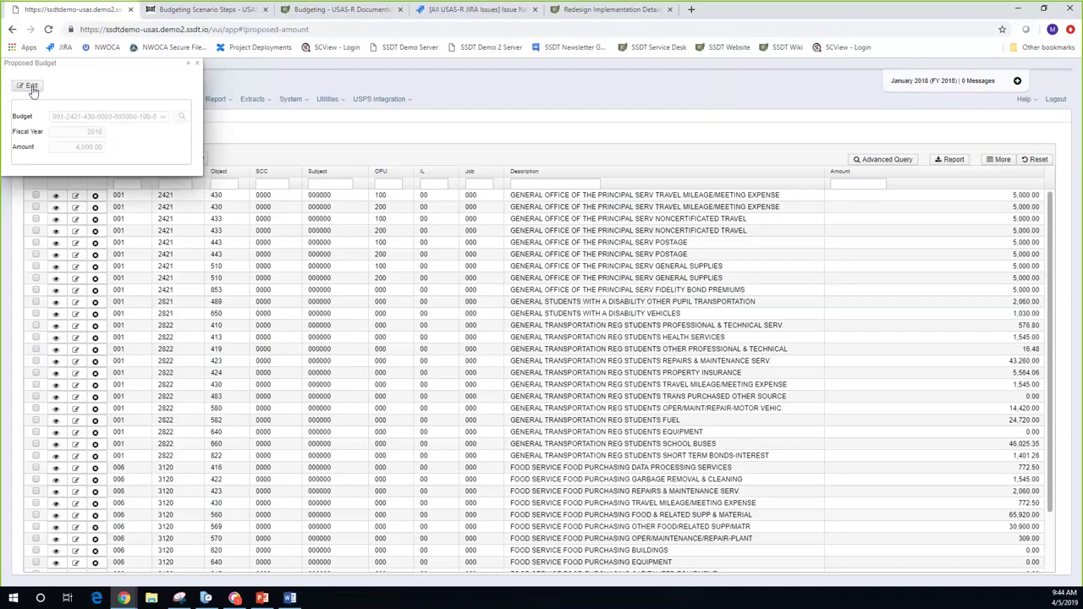
pyautogui.click(199, 66)
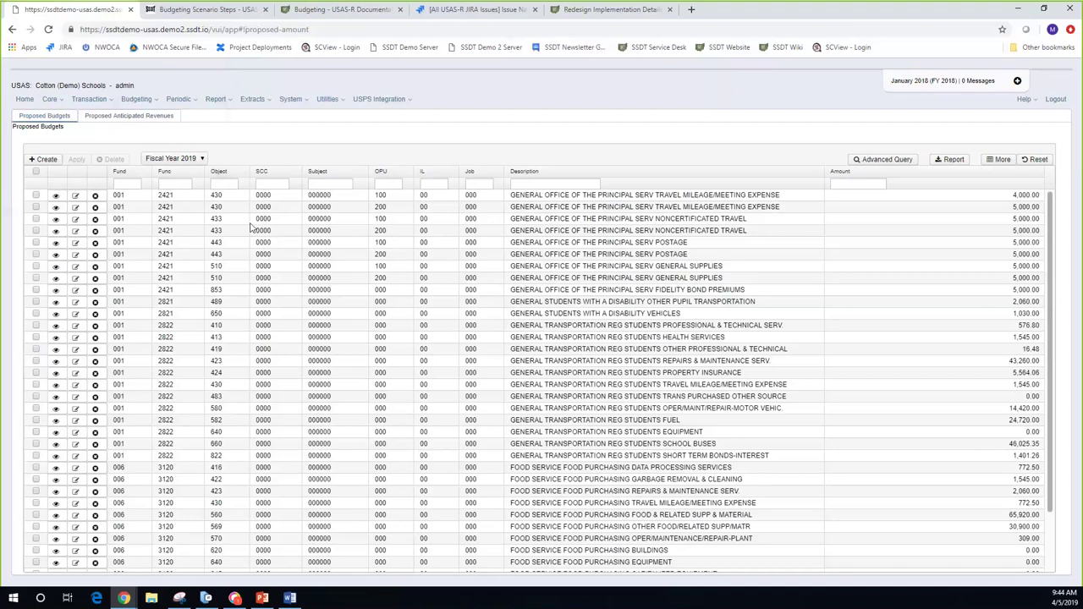
# Step: Filter the proposed budgets to fund 006
pyautogui.click(135, 183)
pyautogui.write('006')
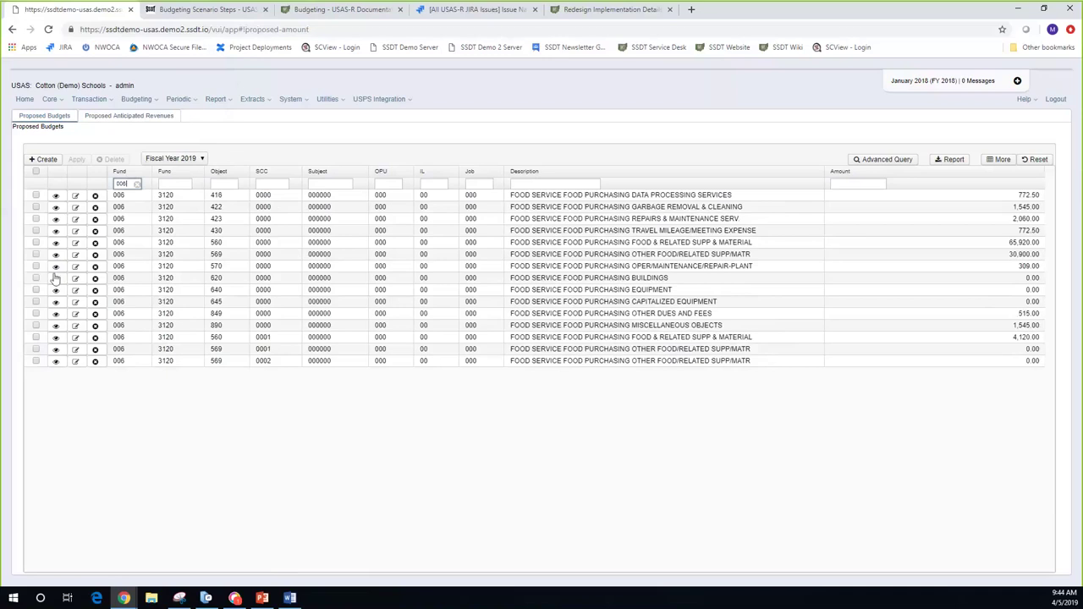
pyautogui.click(46, 159)
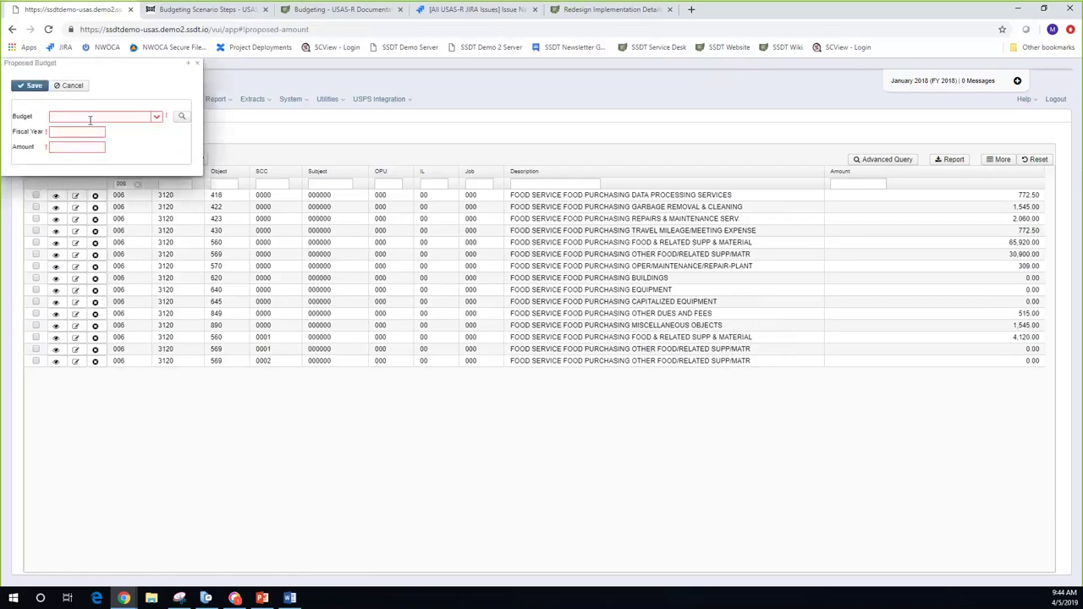
pyautogui.click(75, 134)
pyautogui.click(198, 65)
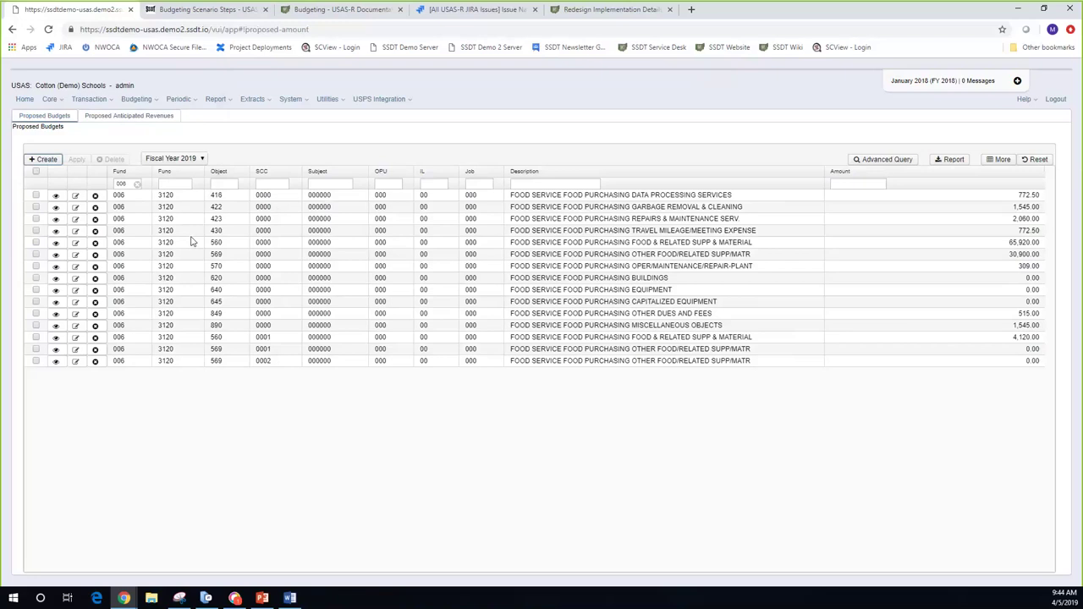
# Step: View the Proposed Anticipated Revenues and return to the Proposed Budgets, leaving no rows selected
pyautogui.click(36, 173)
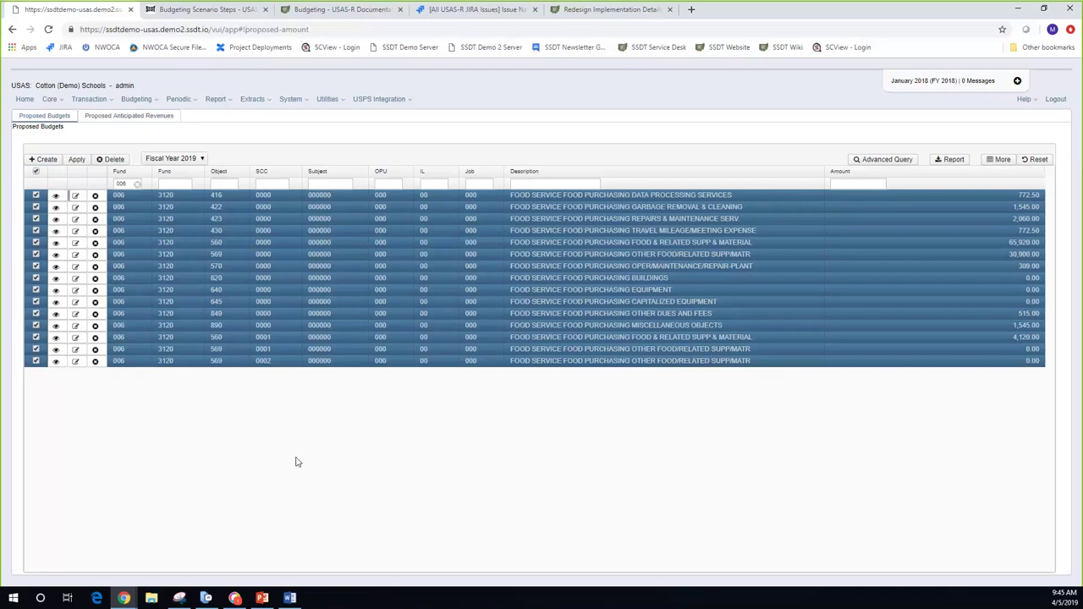
pyautogui.click(35, 173)
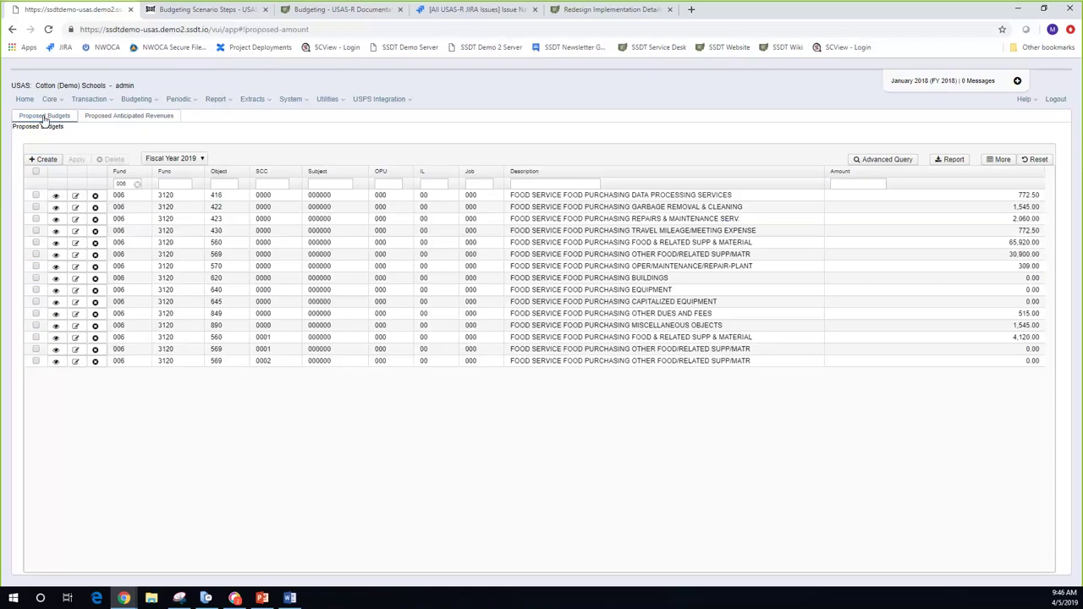
pyautogui.click(126, 117)
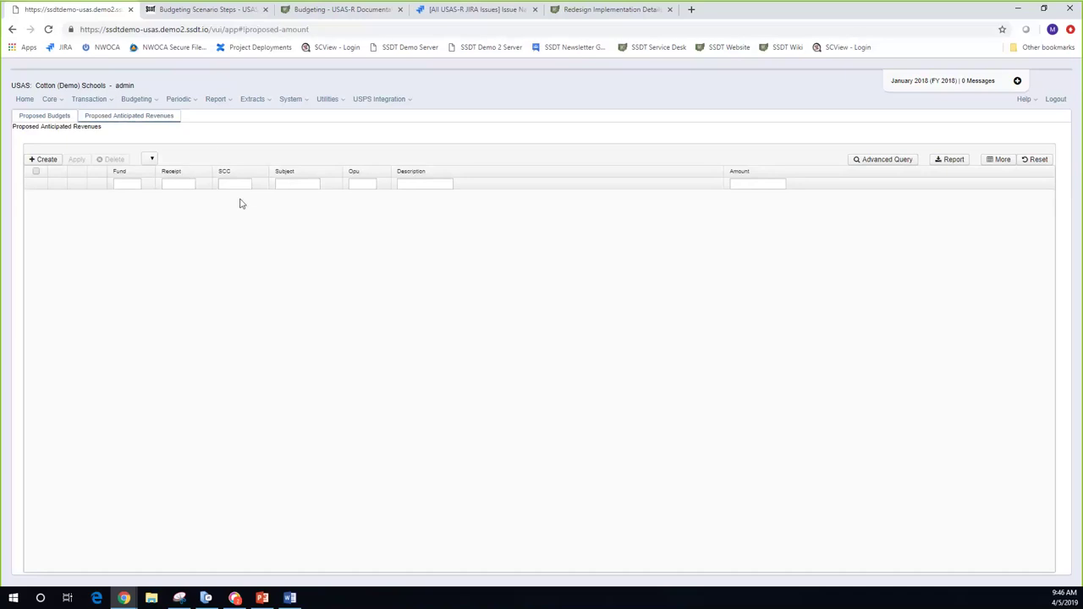
pyautogui.click(47, 116)
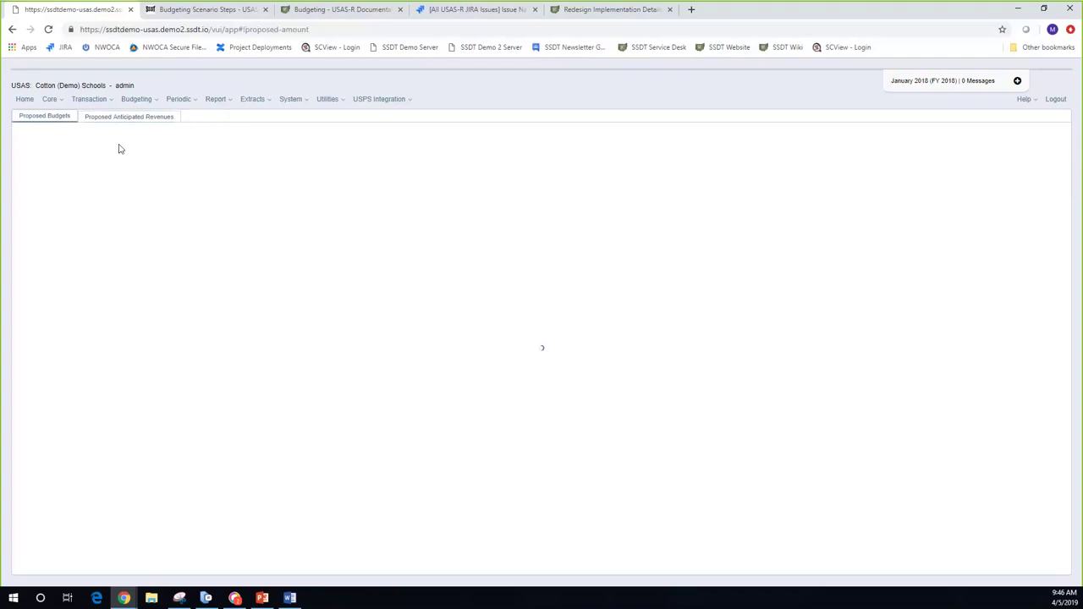
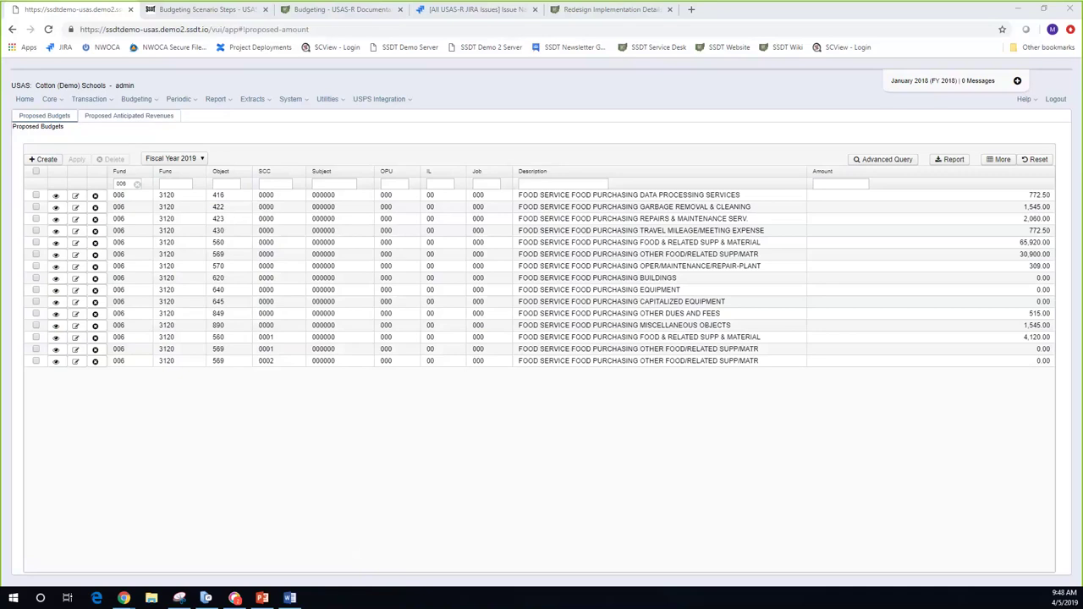
# Step: Select all fund 006 proposed budgets and open the process that applies them for Fiscal Year 2019
pyautogui.click(37, 173)
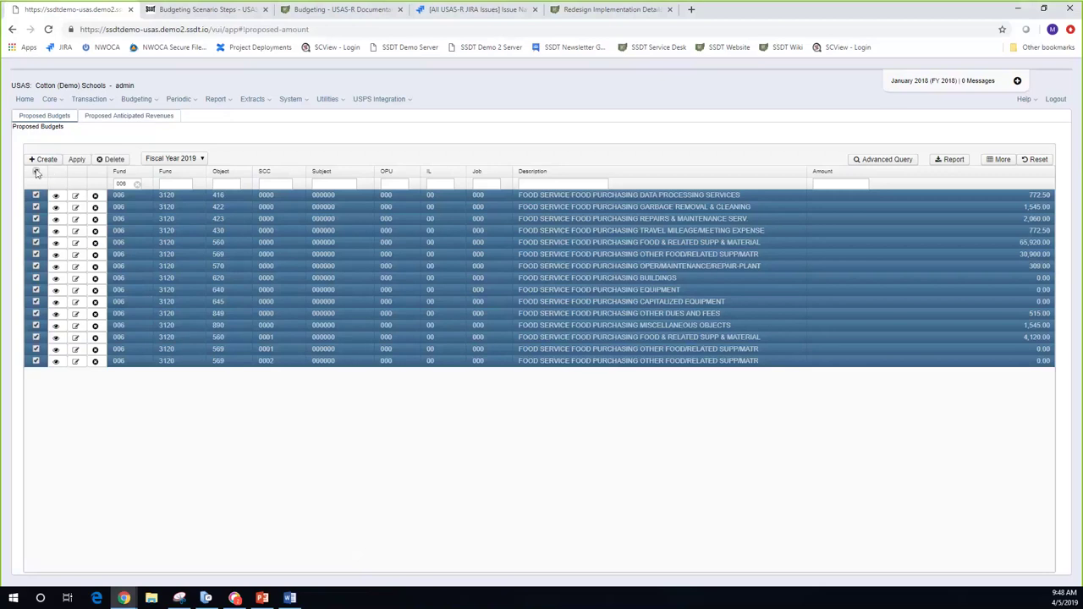
pyautogui.click(37, 173)
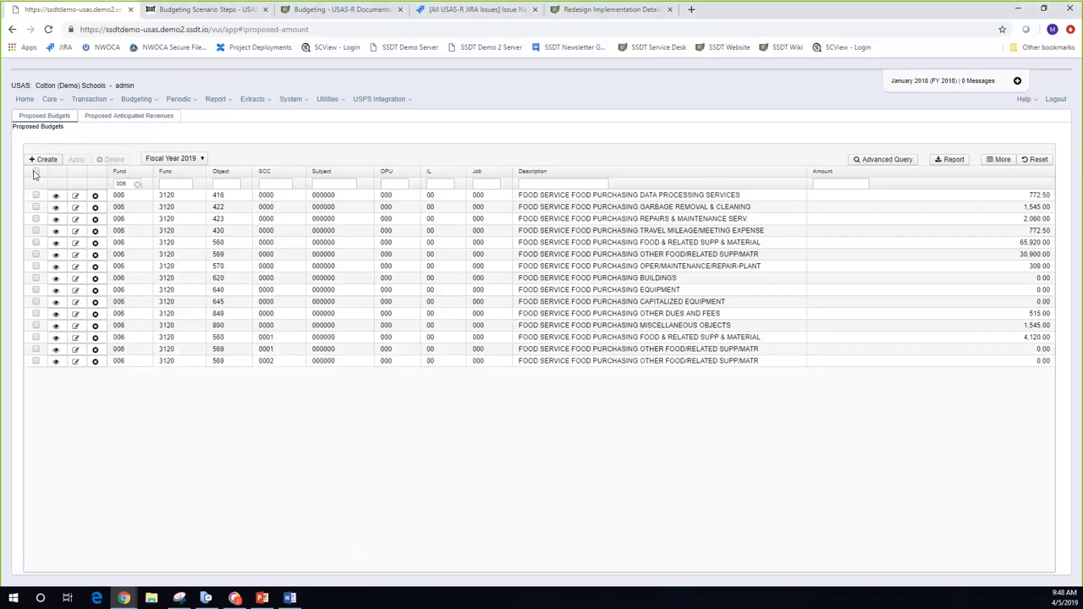
pyautogui.click(36, 174)
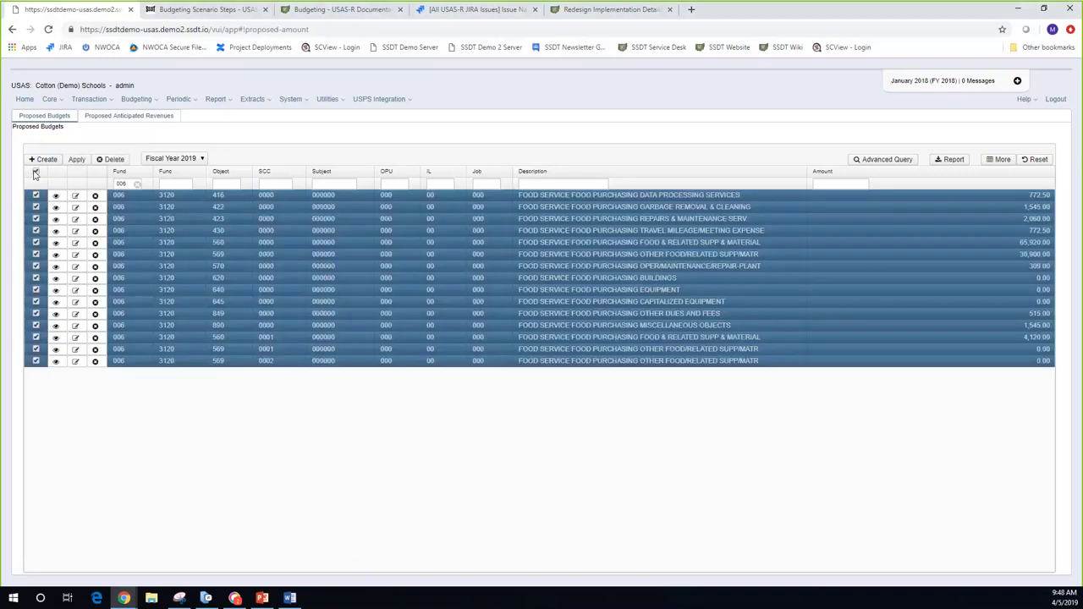
pyautogui.click(76, 160)
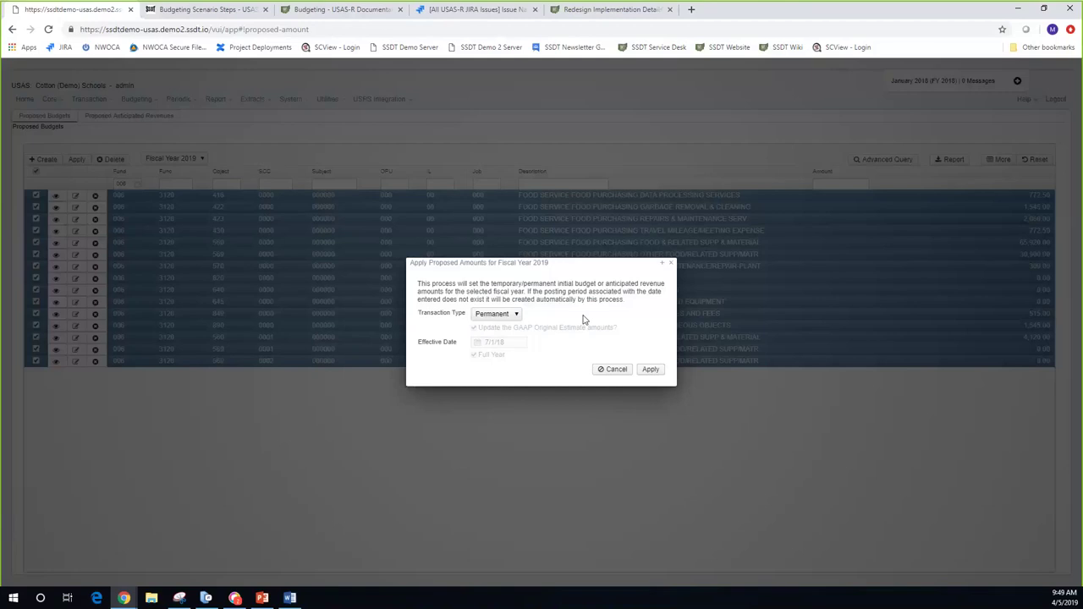
# Step: Try the Temporary transaction type with the Full Year option cleared, and return the type to Permanent
pyautogui.click(517, 315)
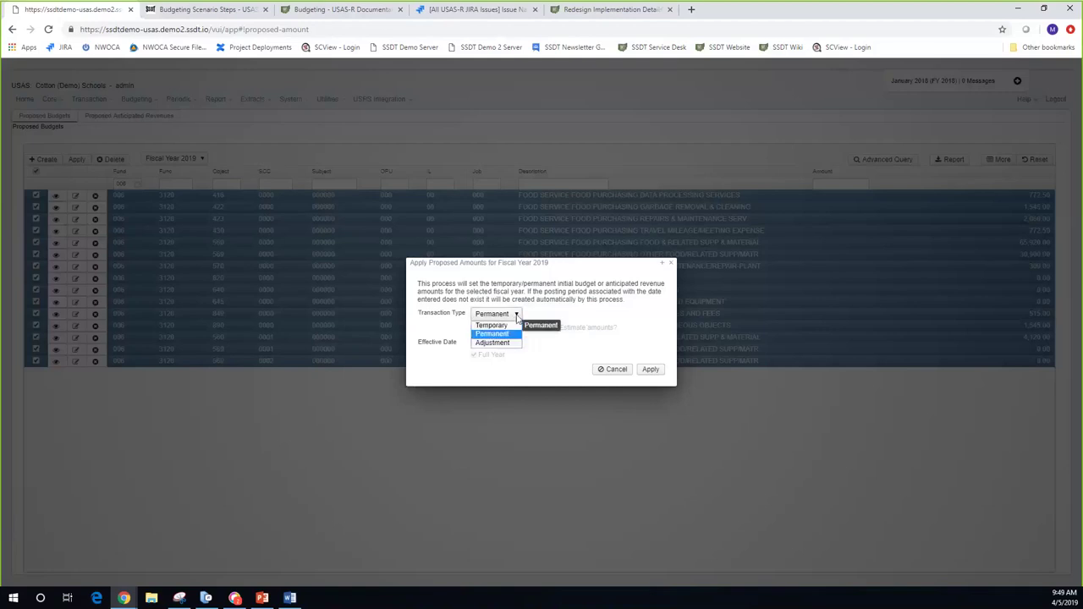
pyautogui.click(503, 326)
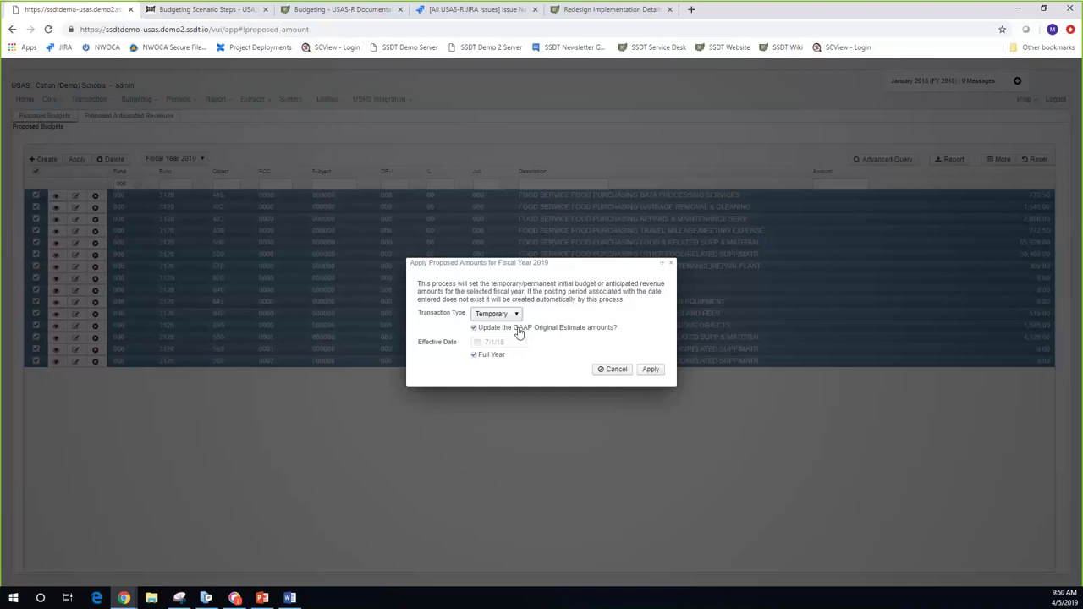
pyautogui.click(474, 356)
pyautogui.click(474, 356)
pyautogui.click(474, 356)
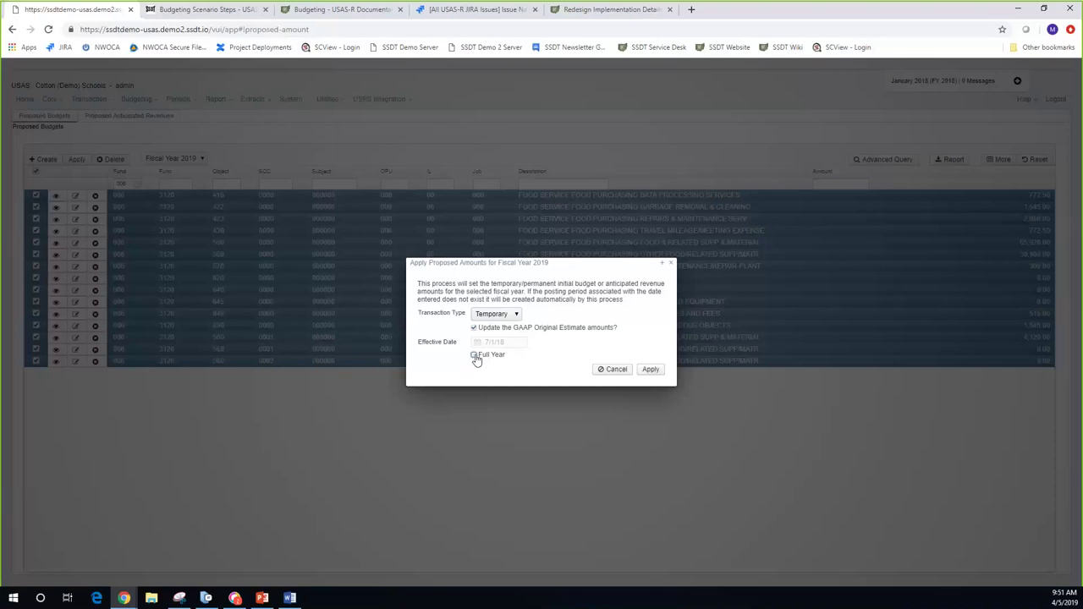
pyautogui.click(517, 315)
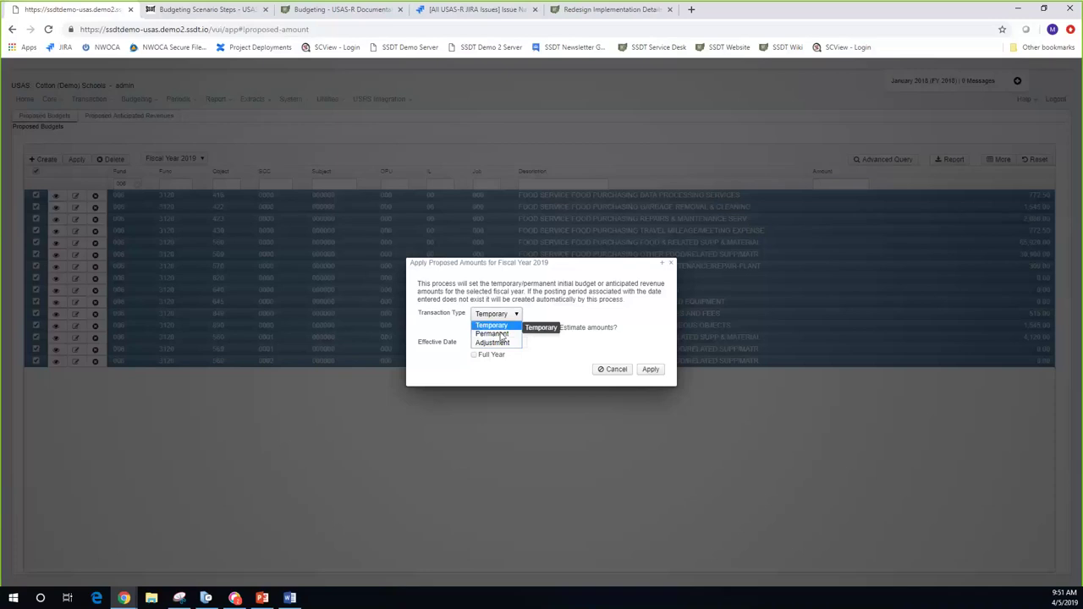
pyautogui.click(498, 335)
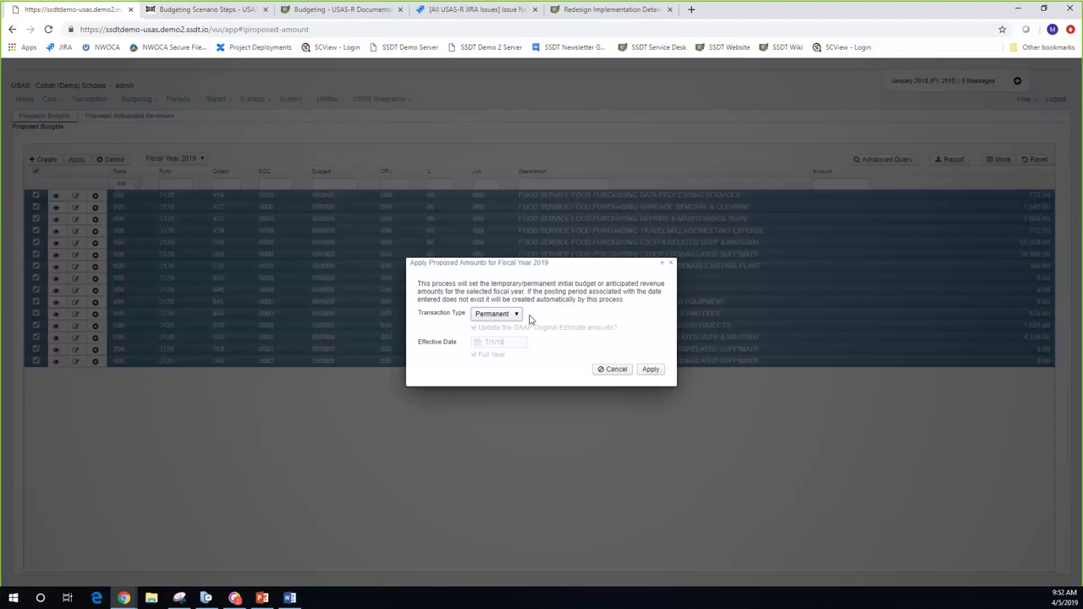
# Step: Try the Adjustment transaction type and go into its effective date
pyautogui.click(515, 315)
pyautogui.click(495, 342)
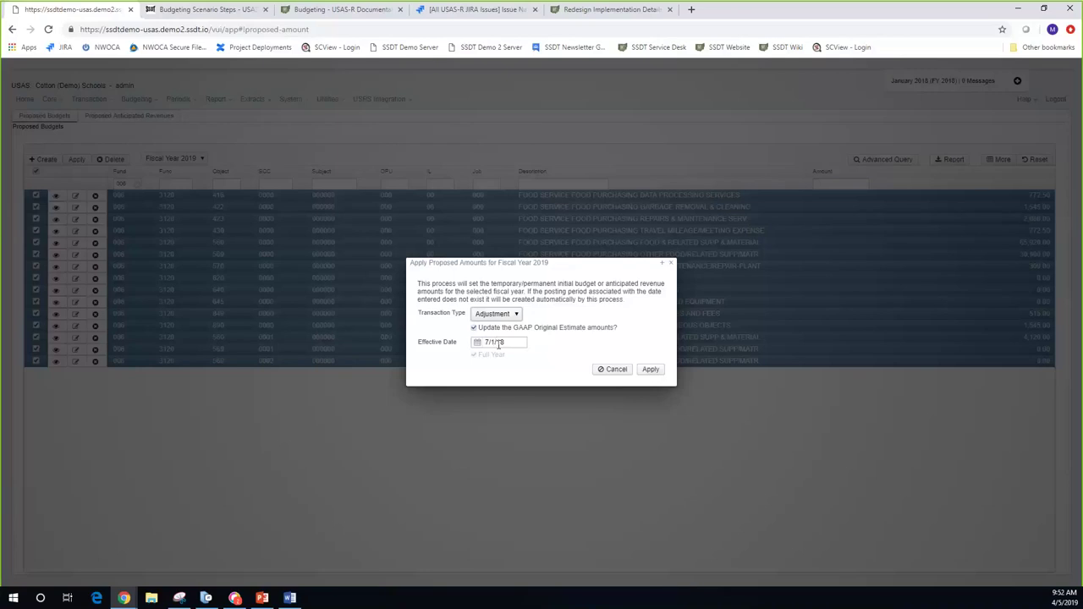
pyautogui.click(510, 341)
# Step: Set the transaction type to Permanent and apply the selected fund 006 proposed amounts for Fiscal Year 2019
pyautogui.click(517, 315)
pyautogui.click(504, 334)
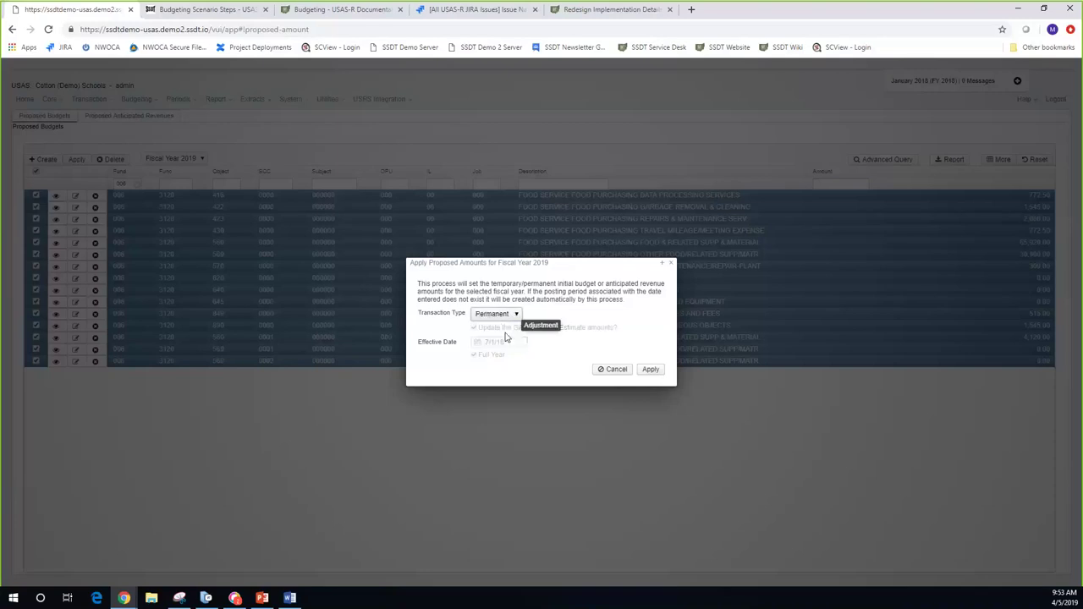
pyautogui.click(651, 370)
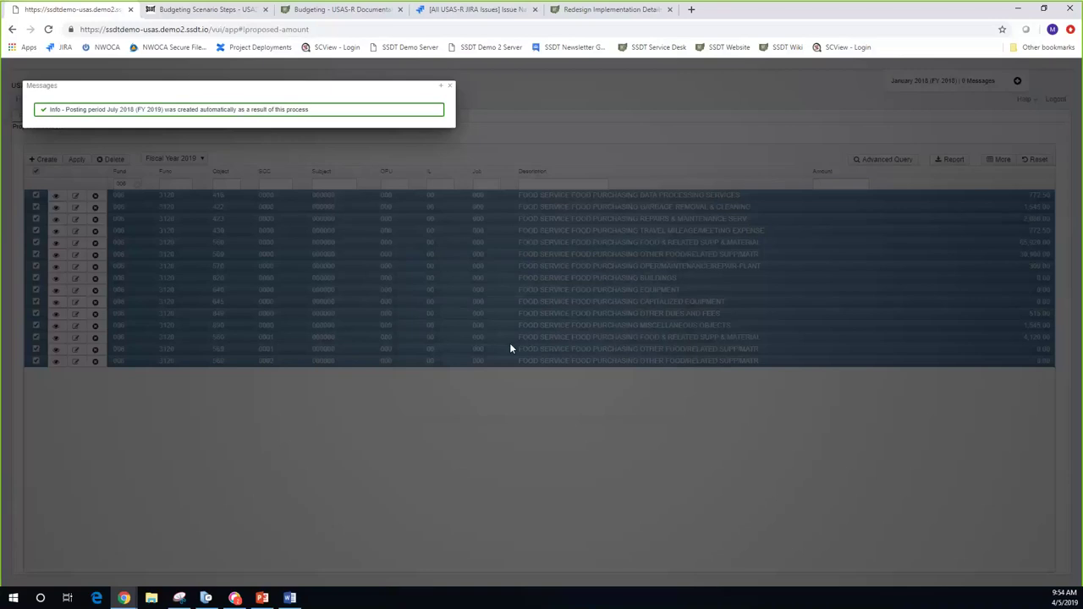
# Step: Dismiss the posting message and close the July FY2019 posting period
pyautogui.click(451, 87)
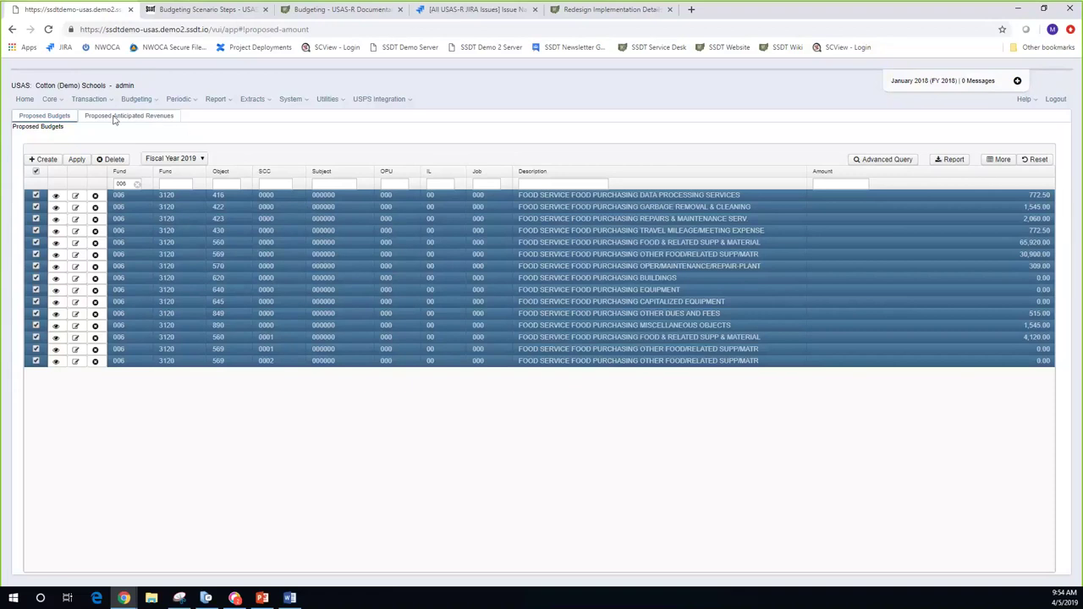
pyautogui.click(60, 102)
pyautogui.click(76, 159)
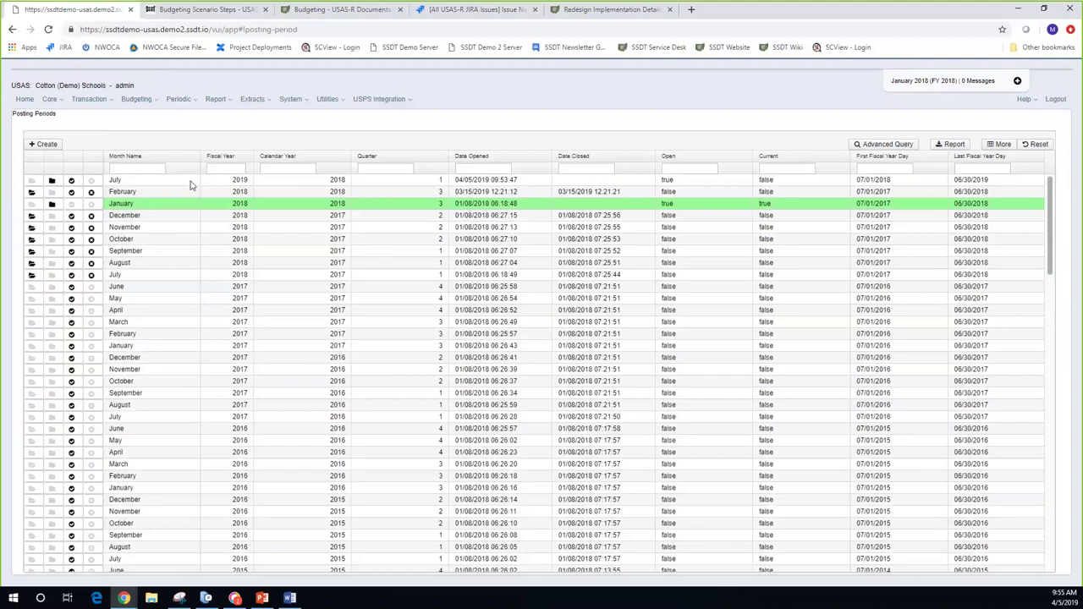
pyautogui.click(51, 181)
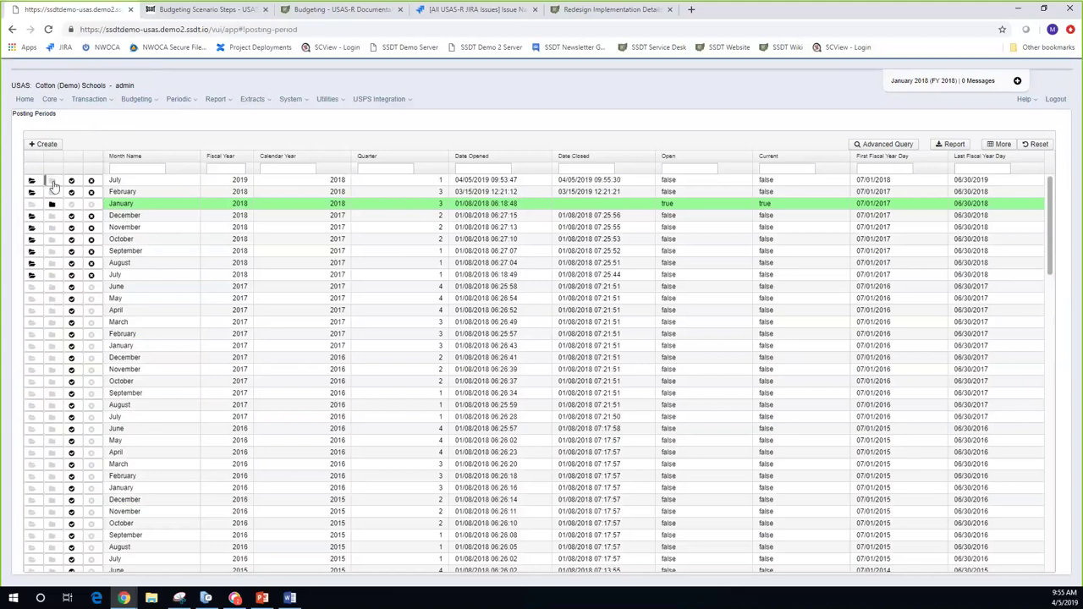
# Step: Filter the expenditure accounts to fund 006, function 3120, object 416 and view the matching account's amounts, including Next Year Proposed
pyautogui.click(59, 101)
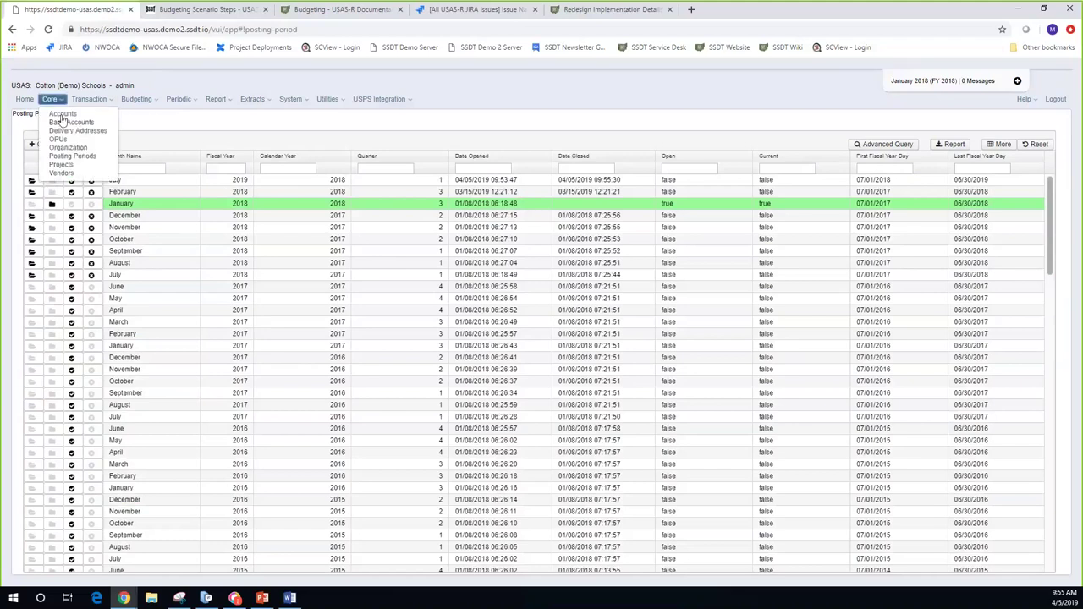
pyautogui.click(62, 119)
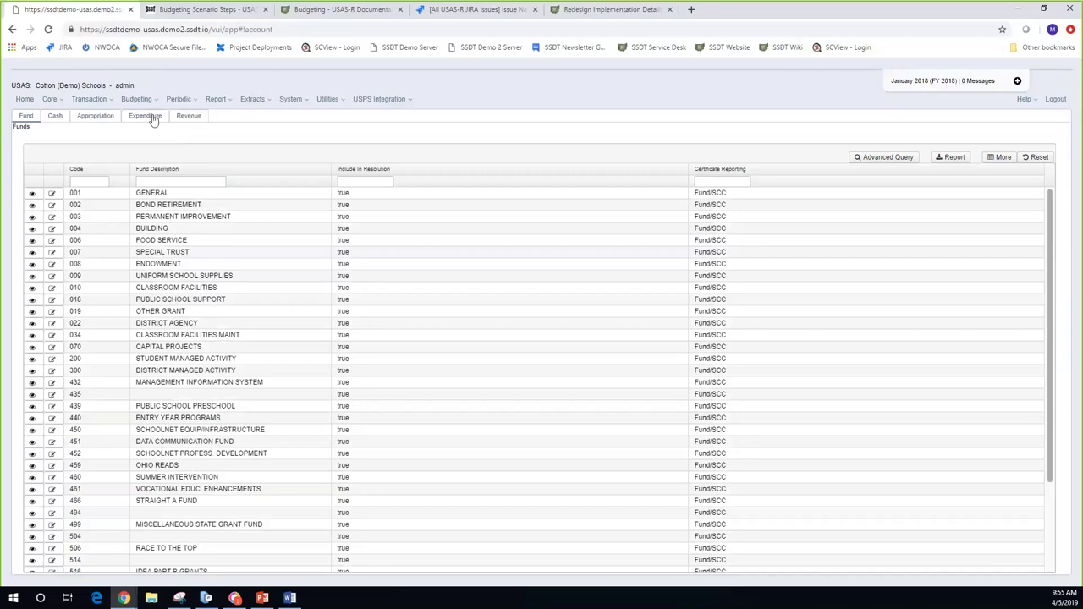
pyautogui.click(151, 118)
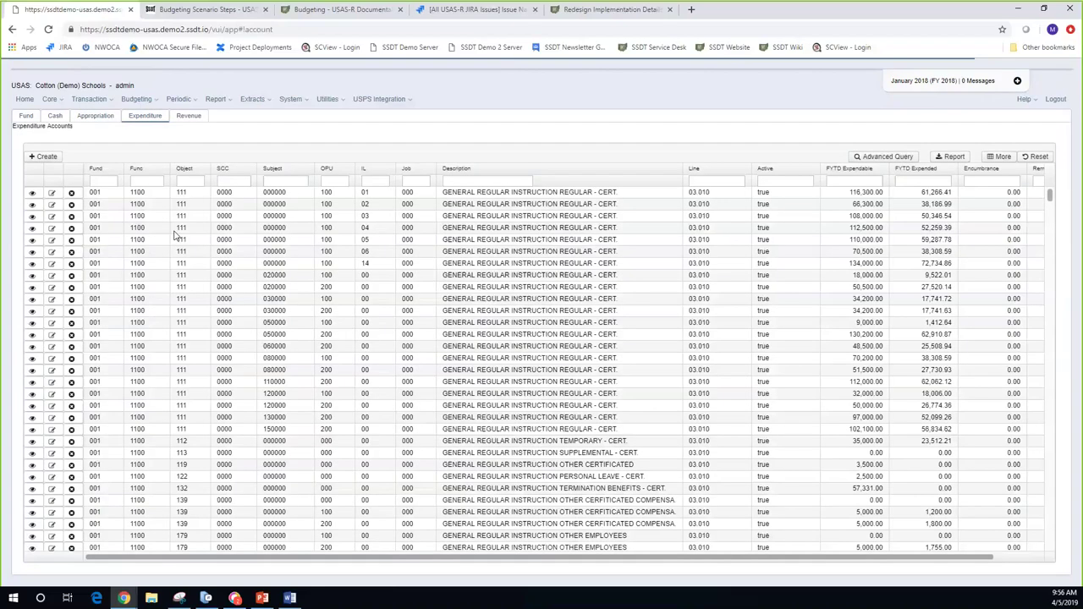
pyautogui.click(109, 179)
pyautogui.write('0')
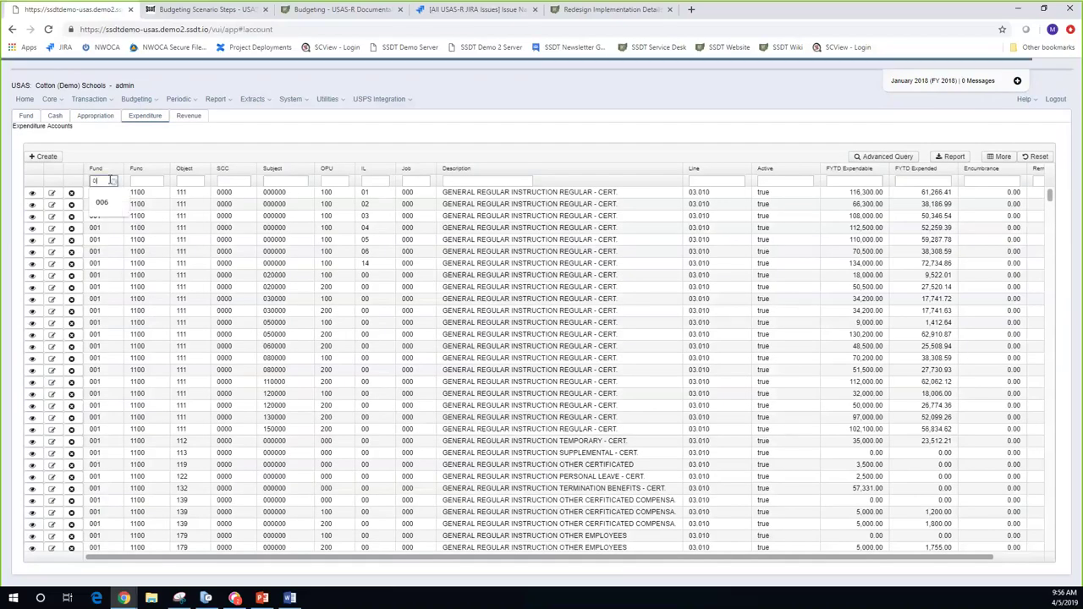
pyautogui.write('06')
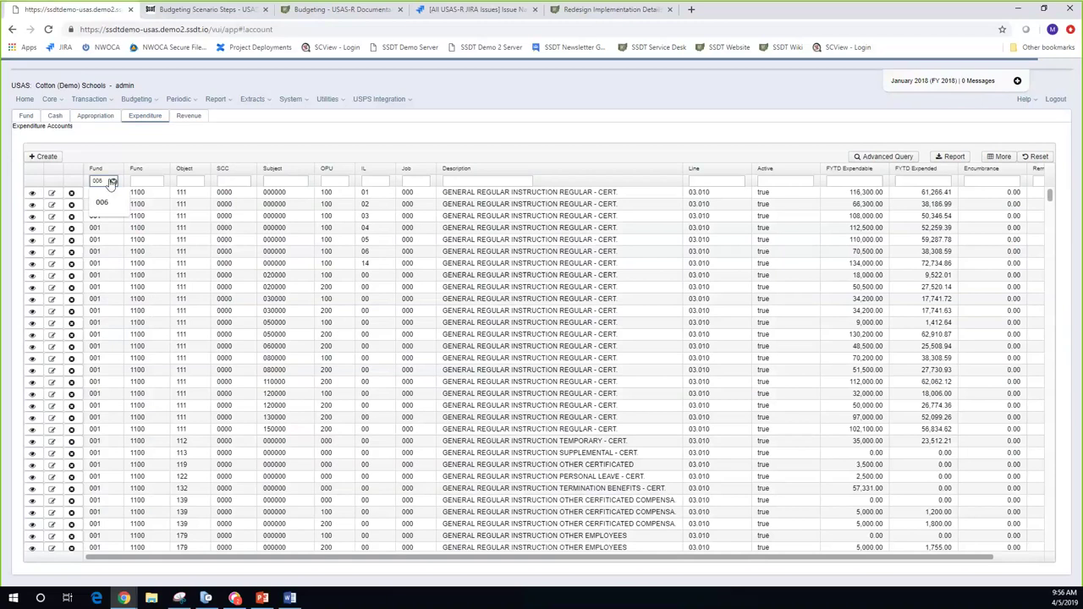
pyautogui.press('Tab')
pyautogui.write('3120')
pyautogui.press('Tab')
pyautogui.write('416')
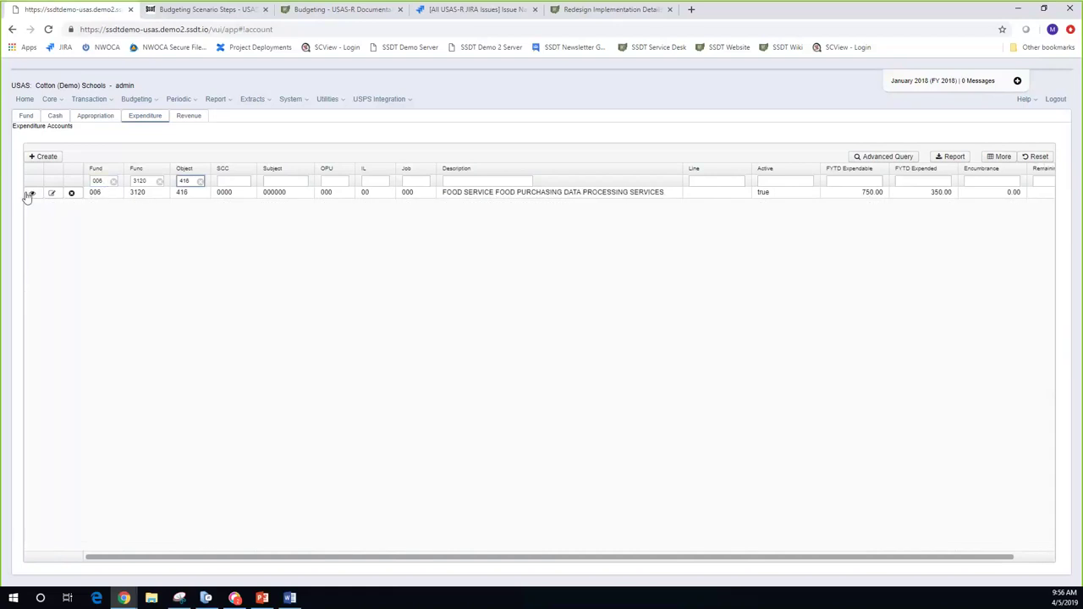
pyautogui.click(29, 195)
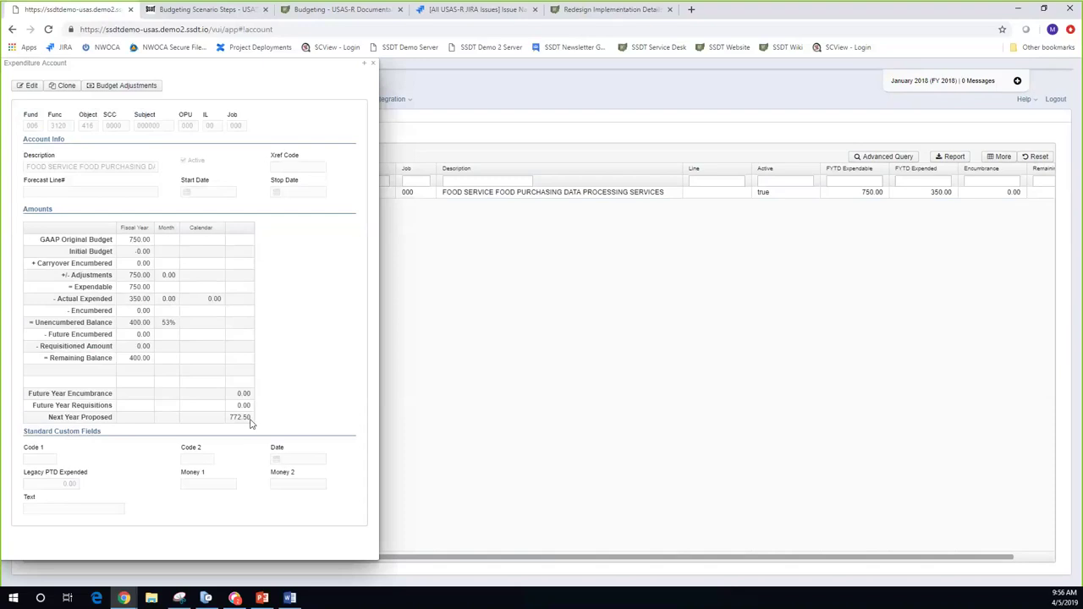
pyautogui.click(373, 67)
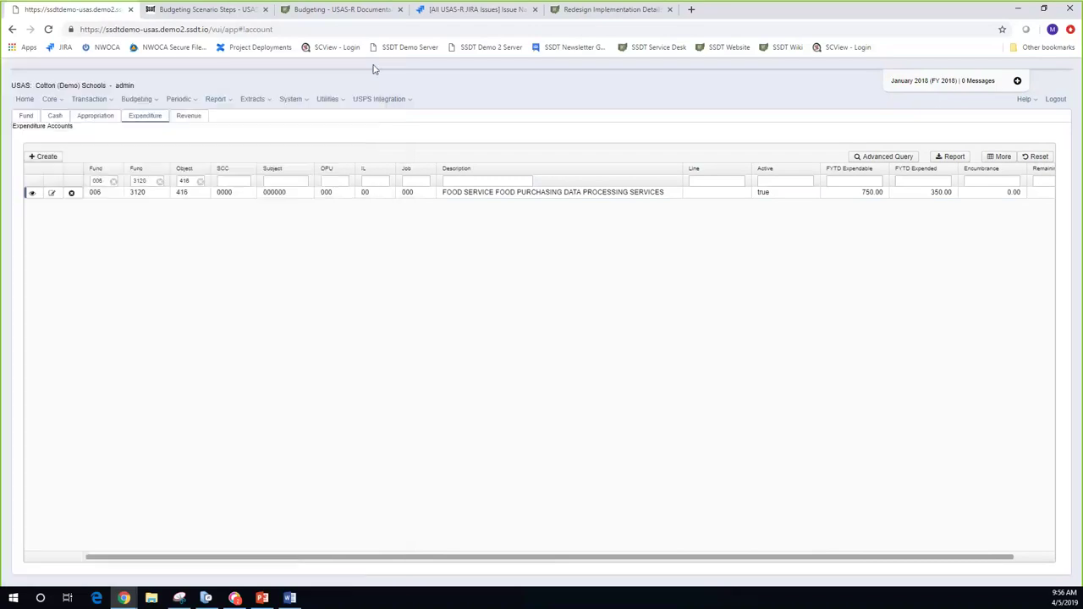
# Step: Make July of fiscal year 2019 the current posting period and accept the change of fiscal year
pyautogui.click(58, 102)
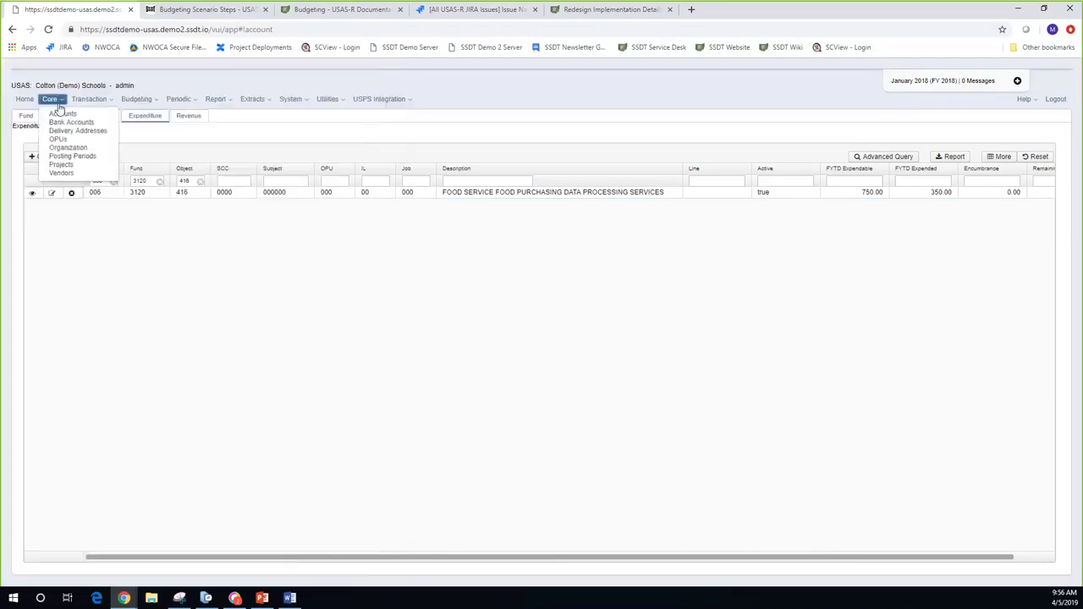
pyautogui.click(73, 159)
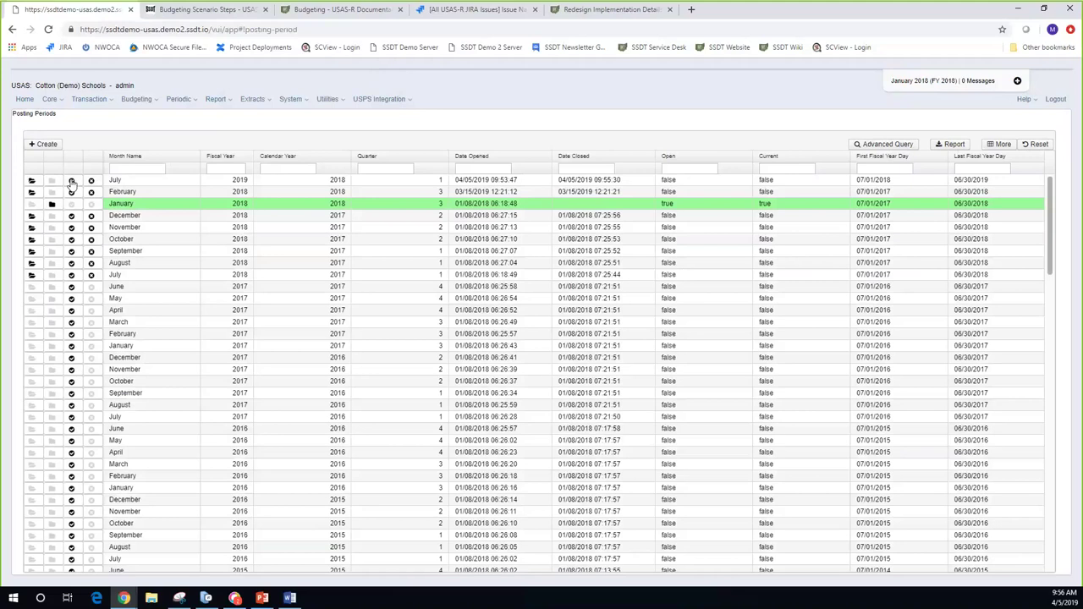
pyautogui.click(72, 182)
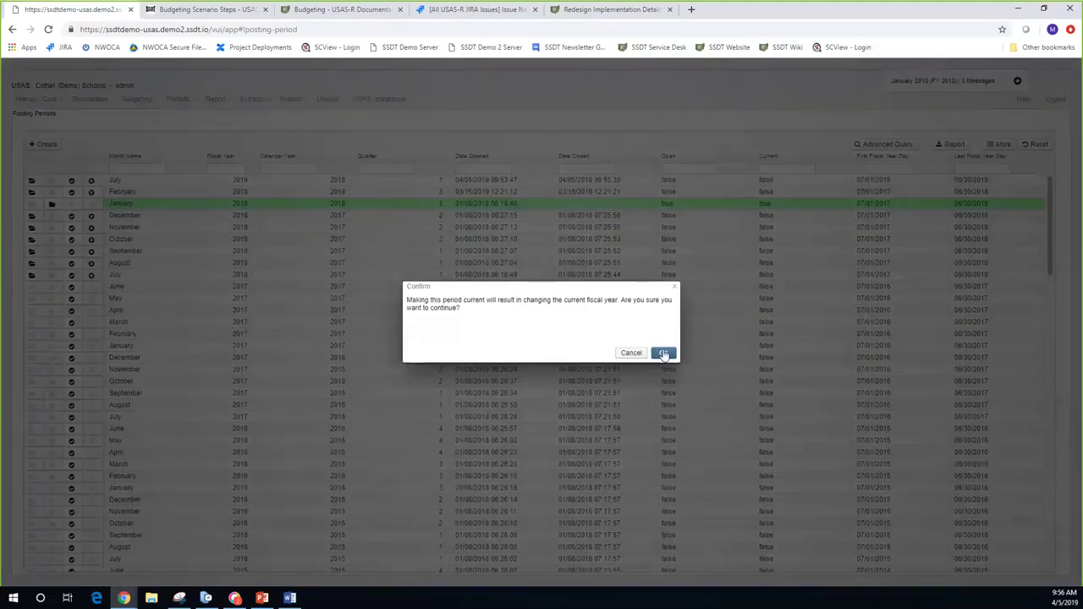
pyautogui.click(664, 353)
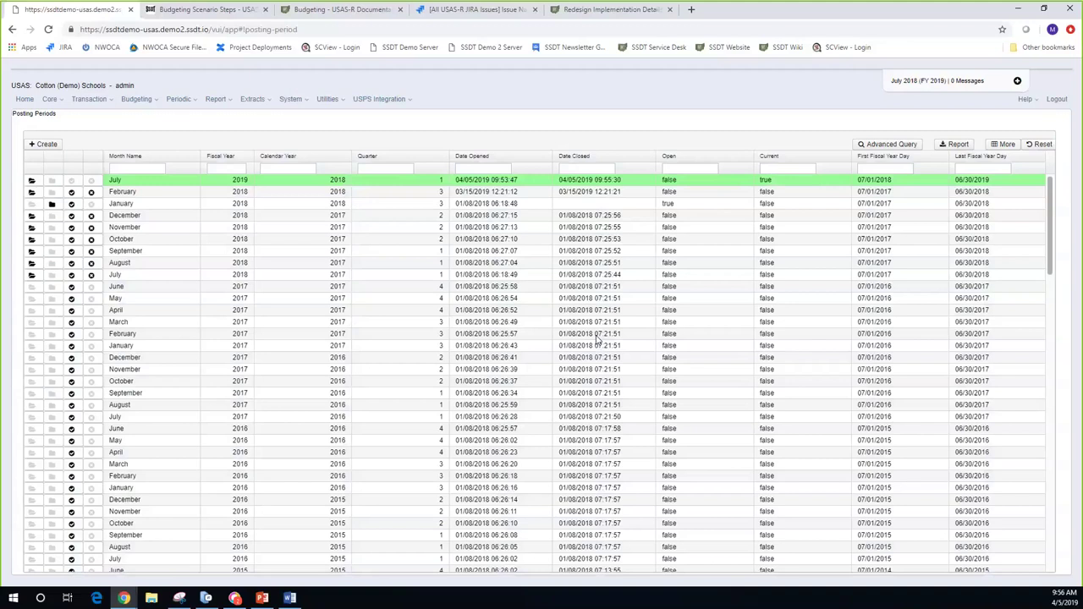
pyautogui.click(52, 99)
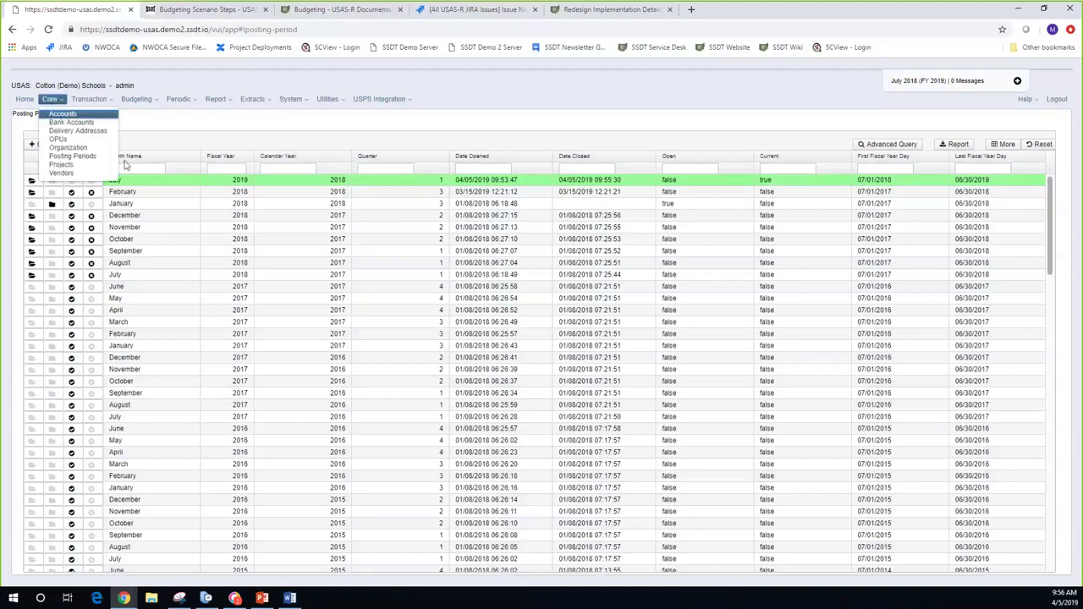
pyautogui.click(126, 165)
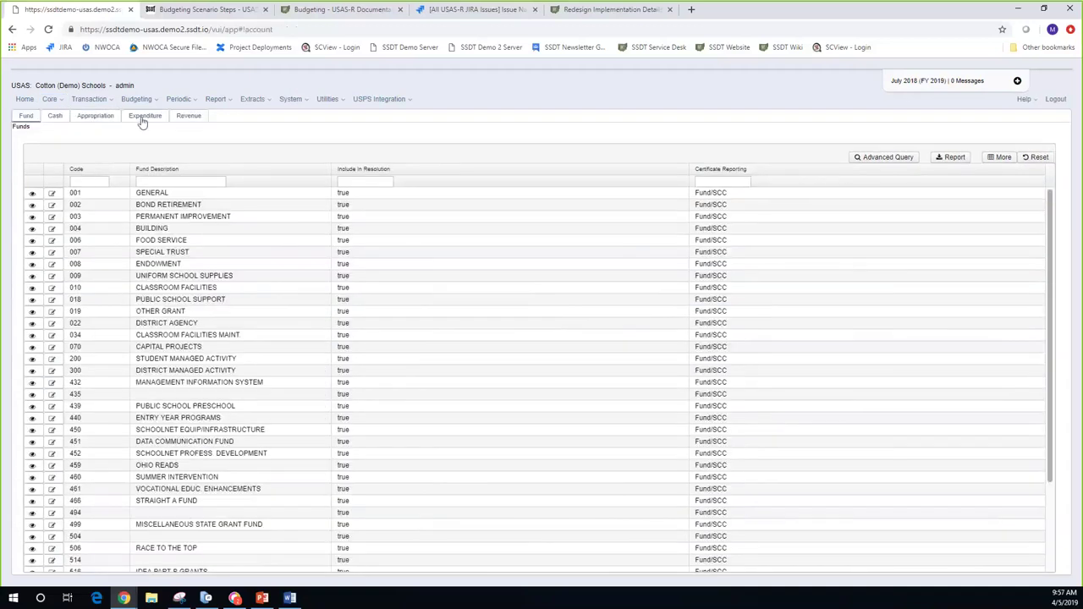
pyautogui.click(144, 116)
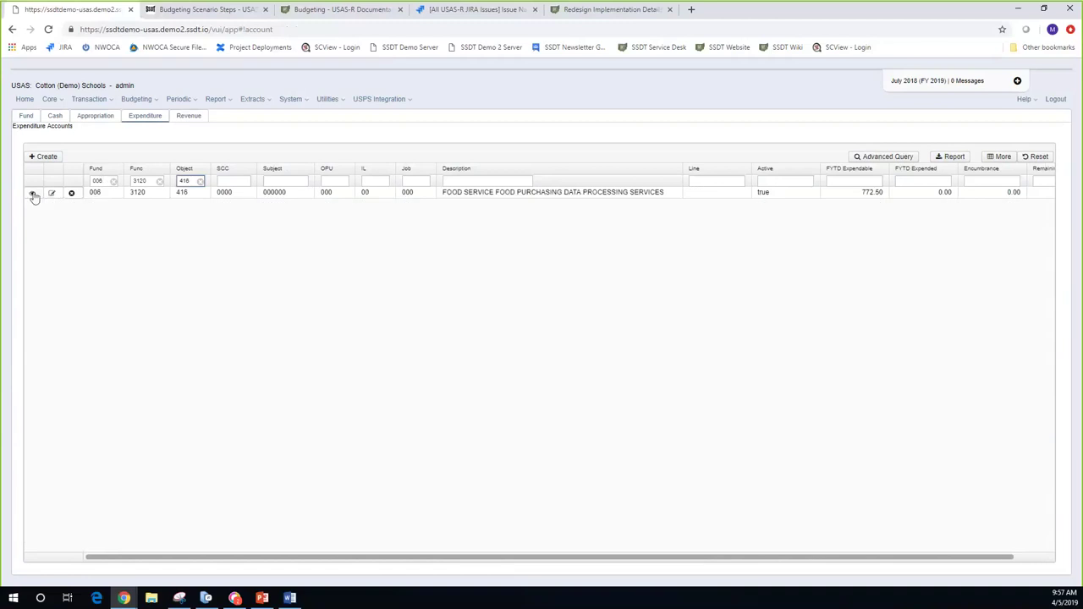
pyautogui.click(33, 194)
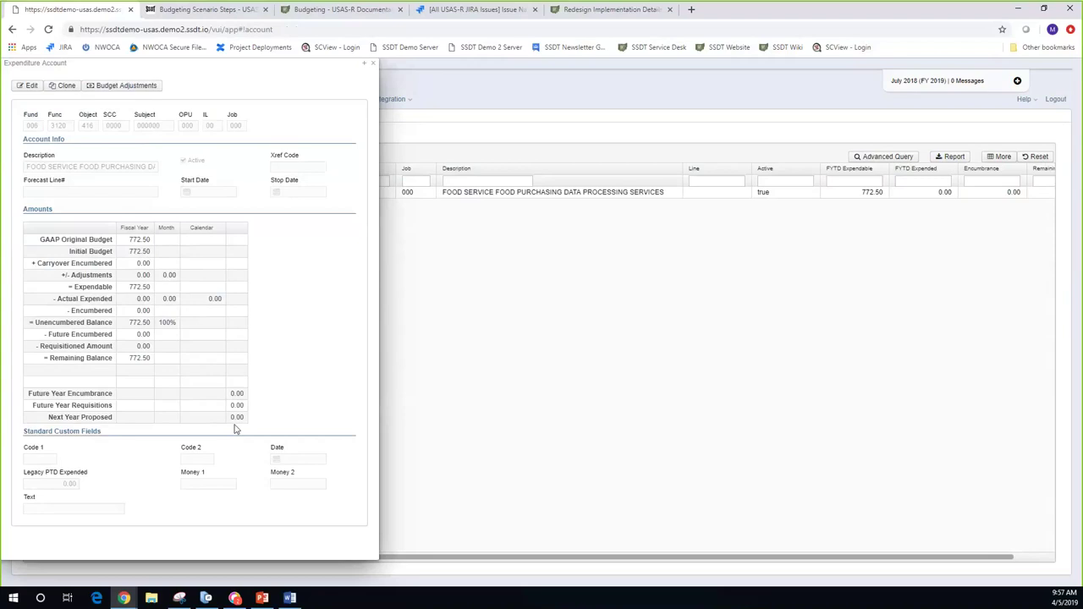
pyautogui.click(365, 64)
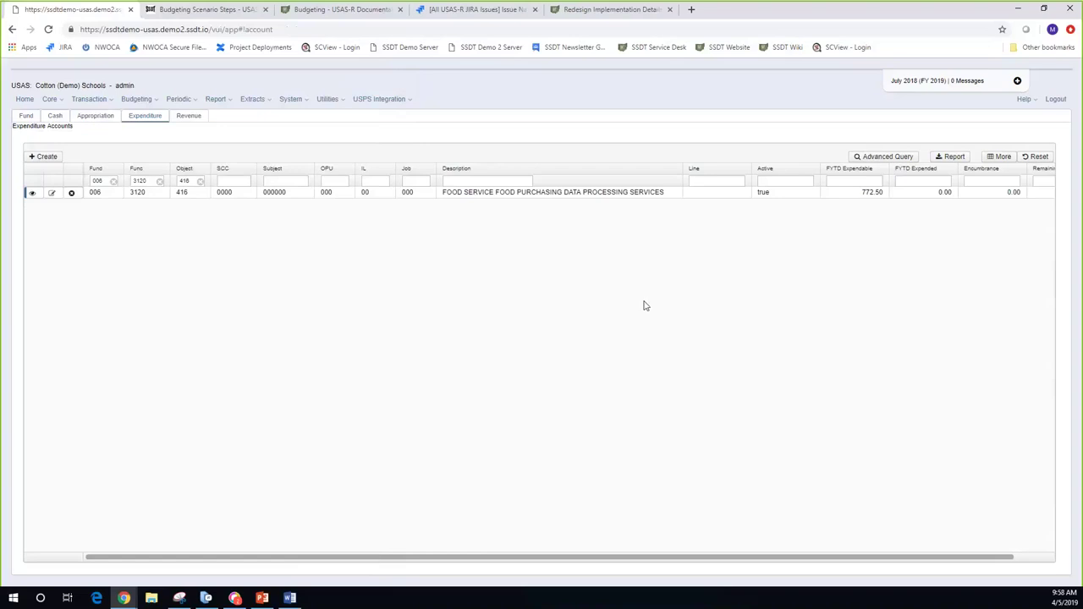
# Step: Consult the Budgeting Scenario Steps guide and the Budgeting page in the USAS-R documentation
pyautogui.click(224, 10)
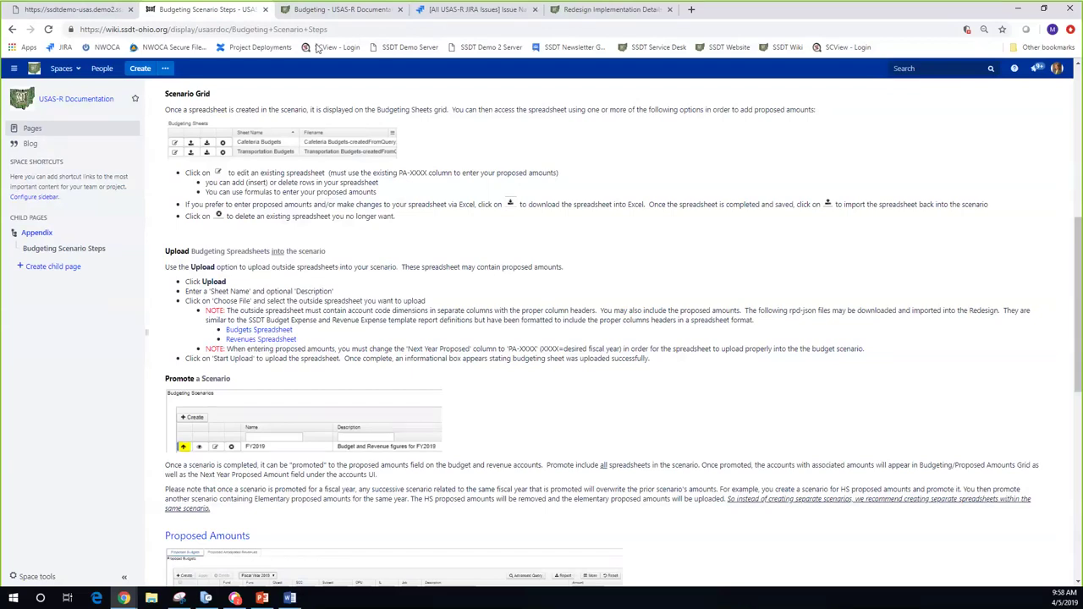
pyautogui.click(349, 14)
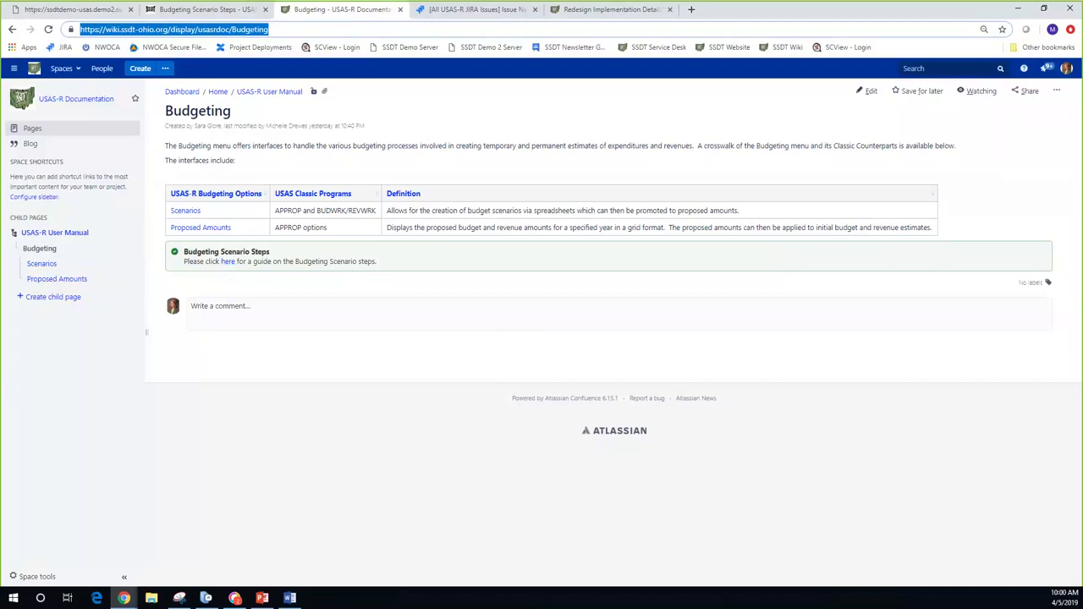
# Step: Switch to the Redesign Implementation Details page, sort the implementation table by Status, and examine the listed organizations
pyautogui.click(609, 10)
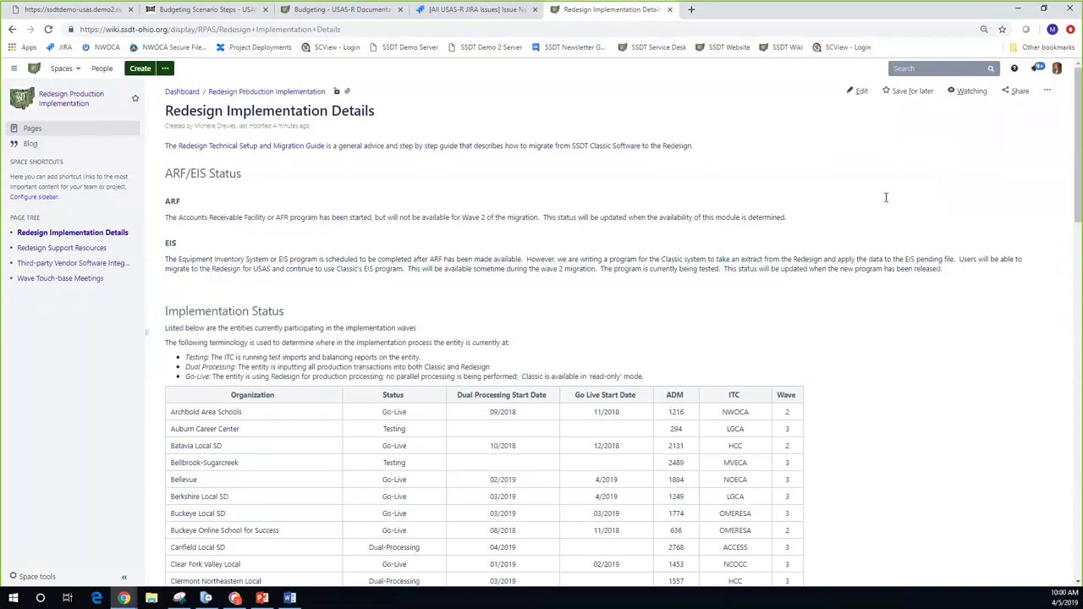
pyautogui.scroll(-1, 886, 197)
pyautogui.scroll(-1, 886, 197)
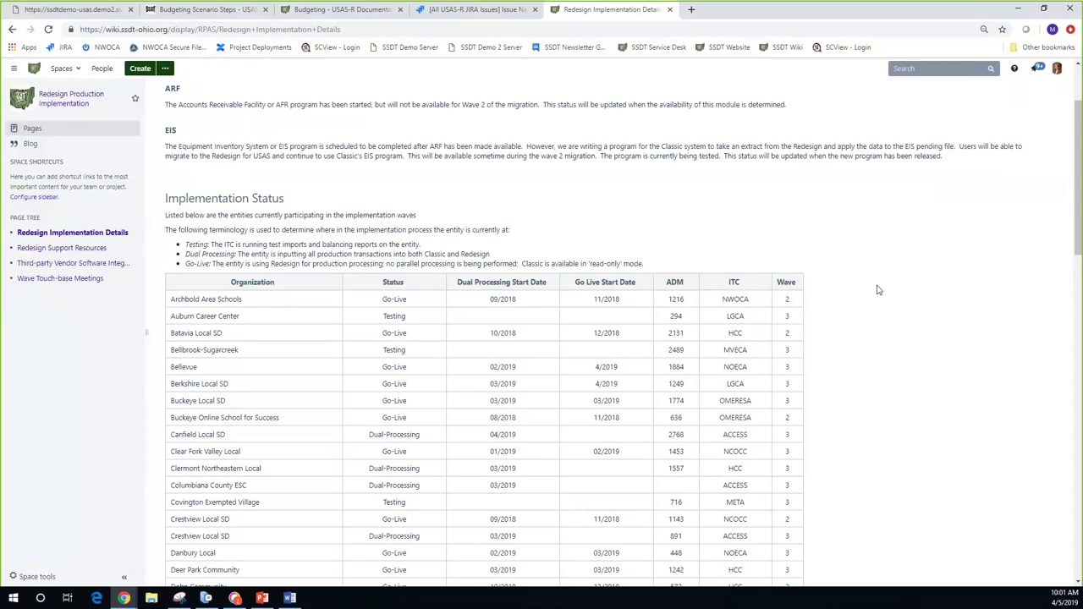
pyautogui.scroll(-1, 877, 290)
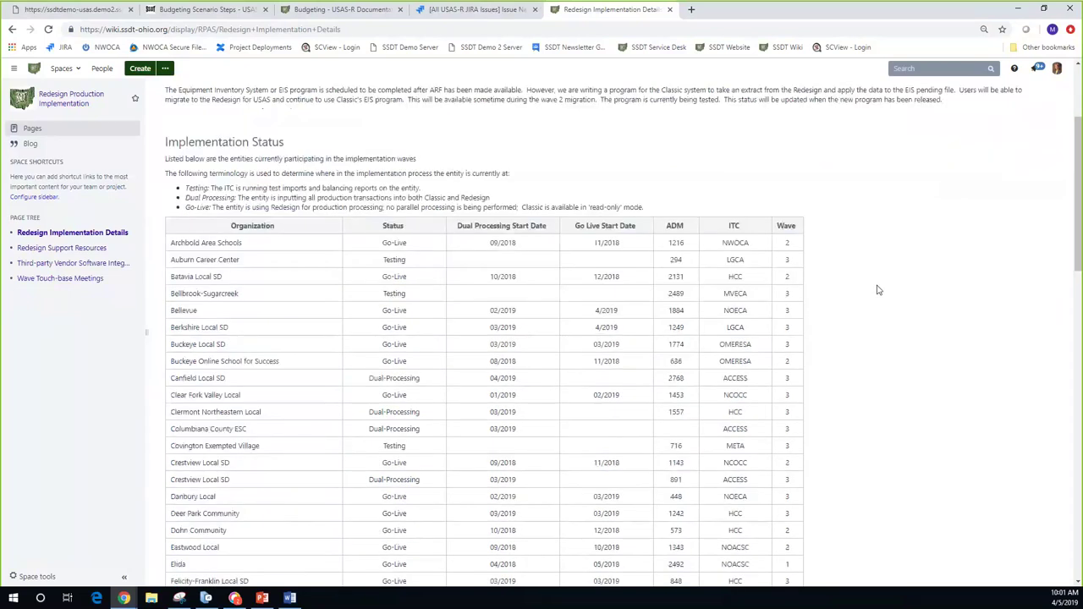
pyautogui.scroll(-1, 878, 290)
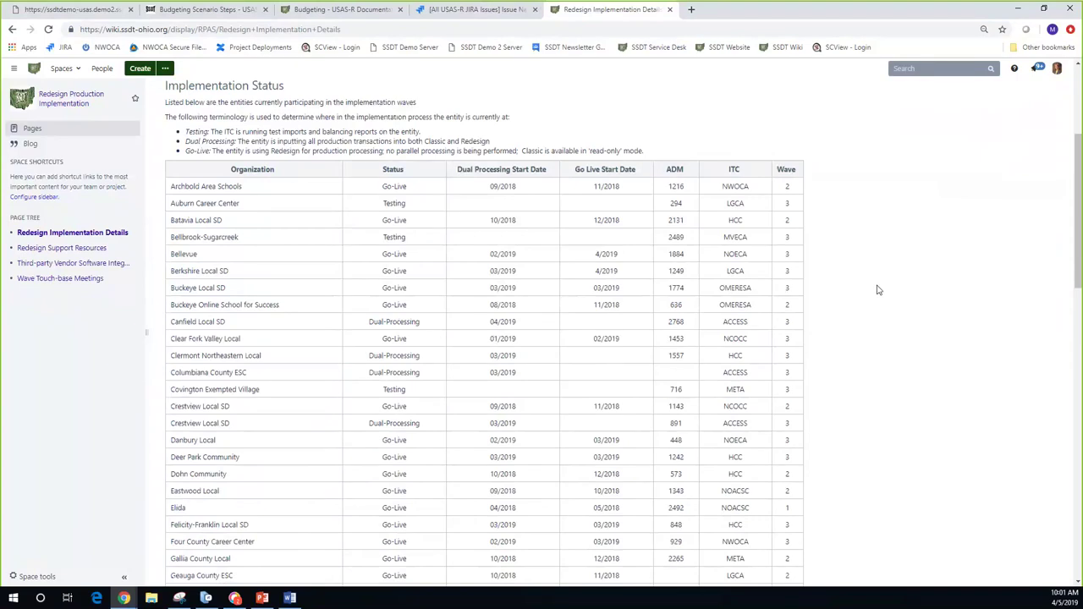
pyautogui.click(436, 173)
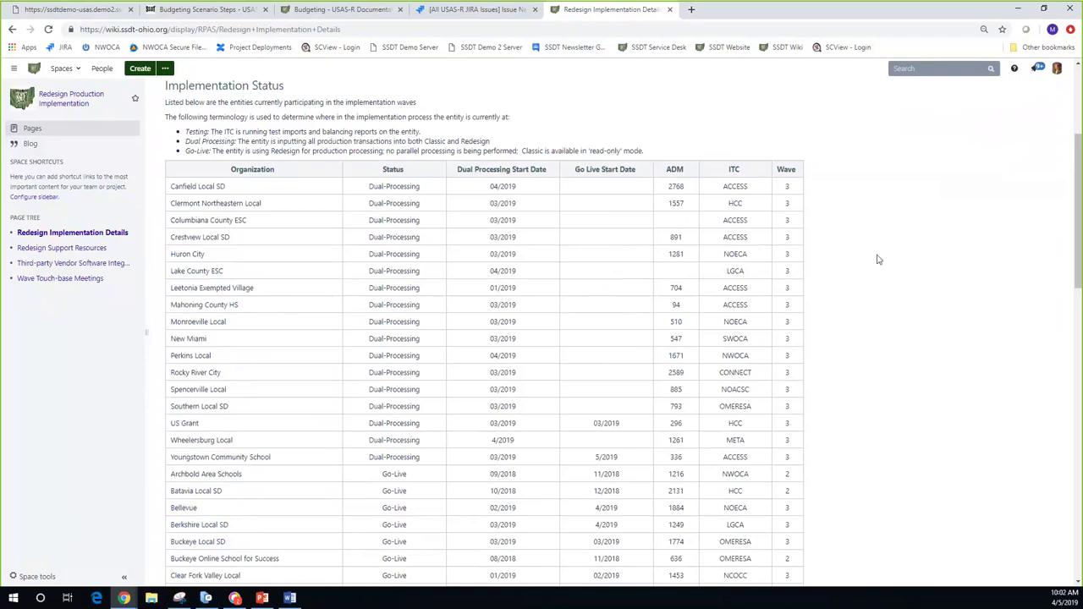
pyautogui.scroll(-2, 887, 259)
pyautogui.scroll(-5, 888, 259)
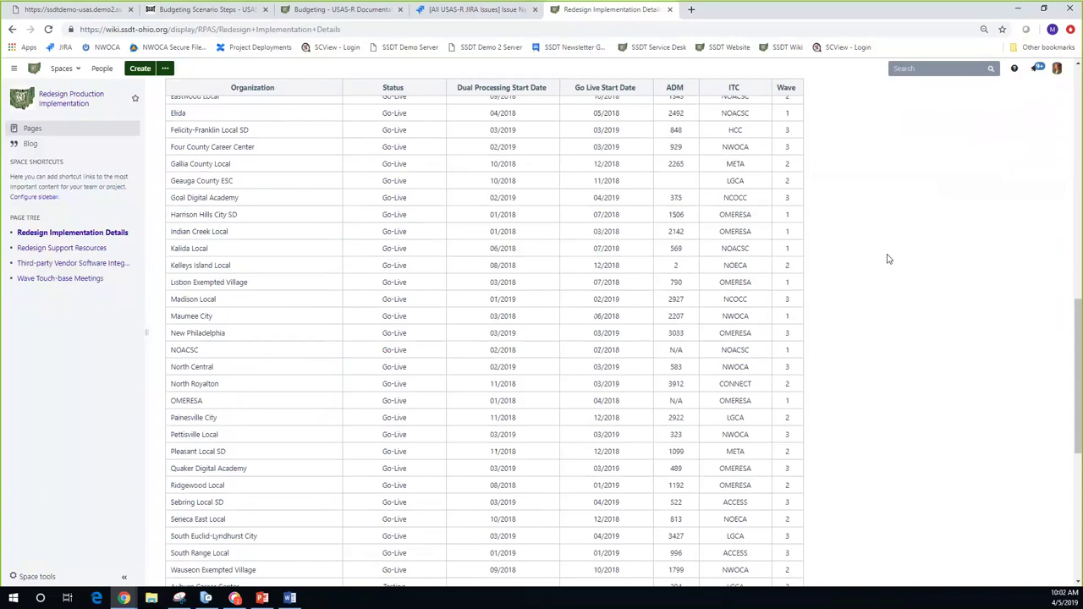
pyautogui.scroll(10, 888, 258)
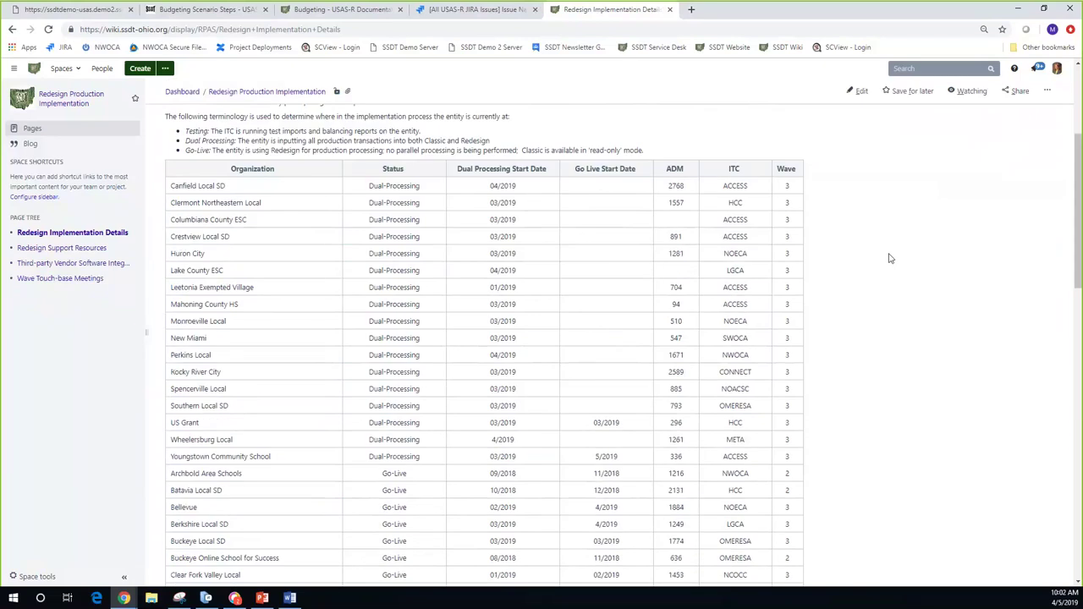